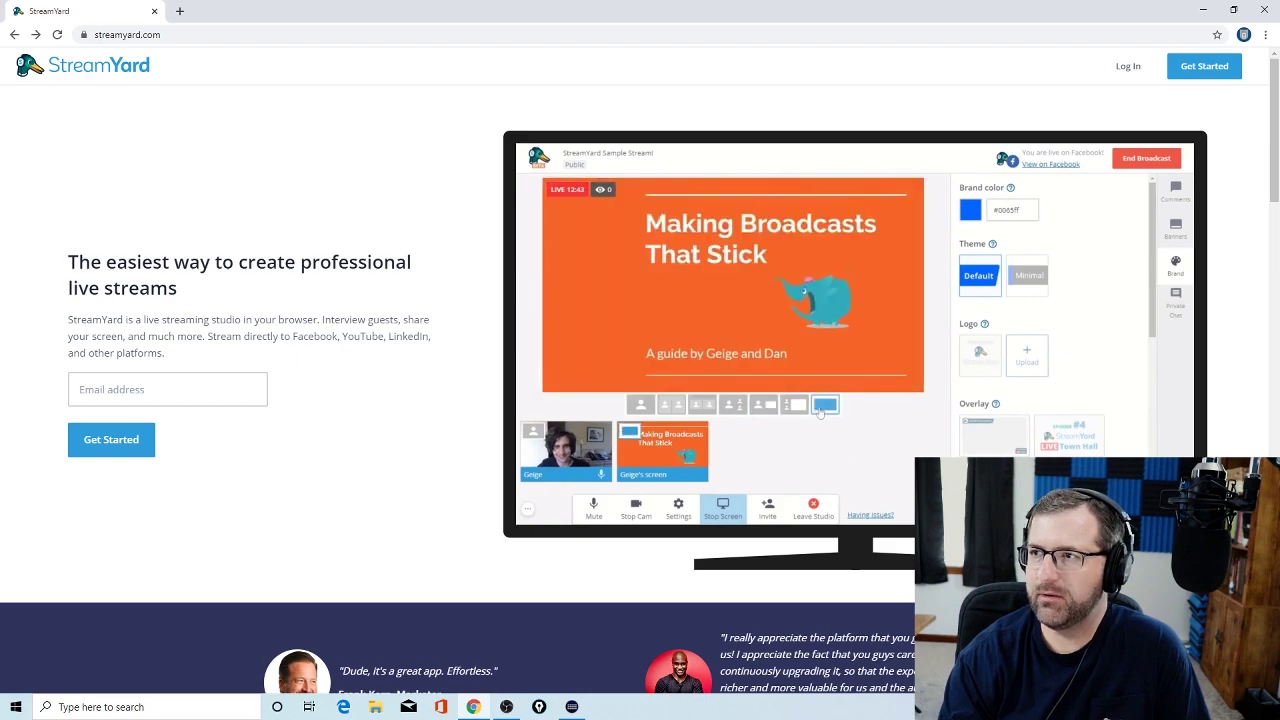
key(alt+Tab)
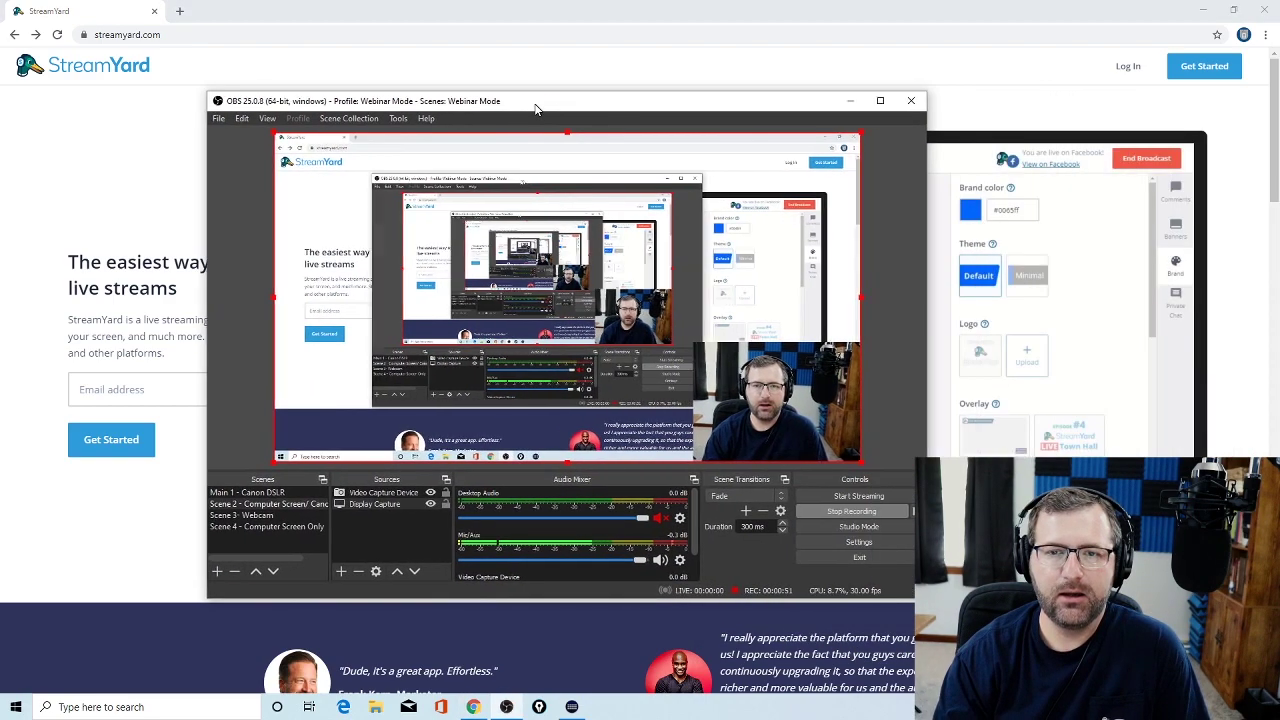
drag(533, 108, 572, 101)
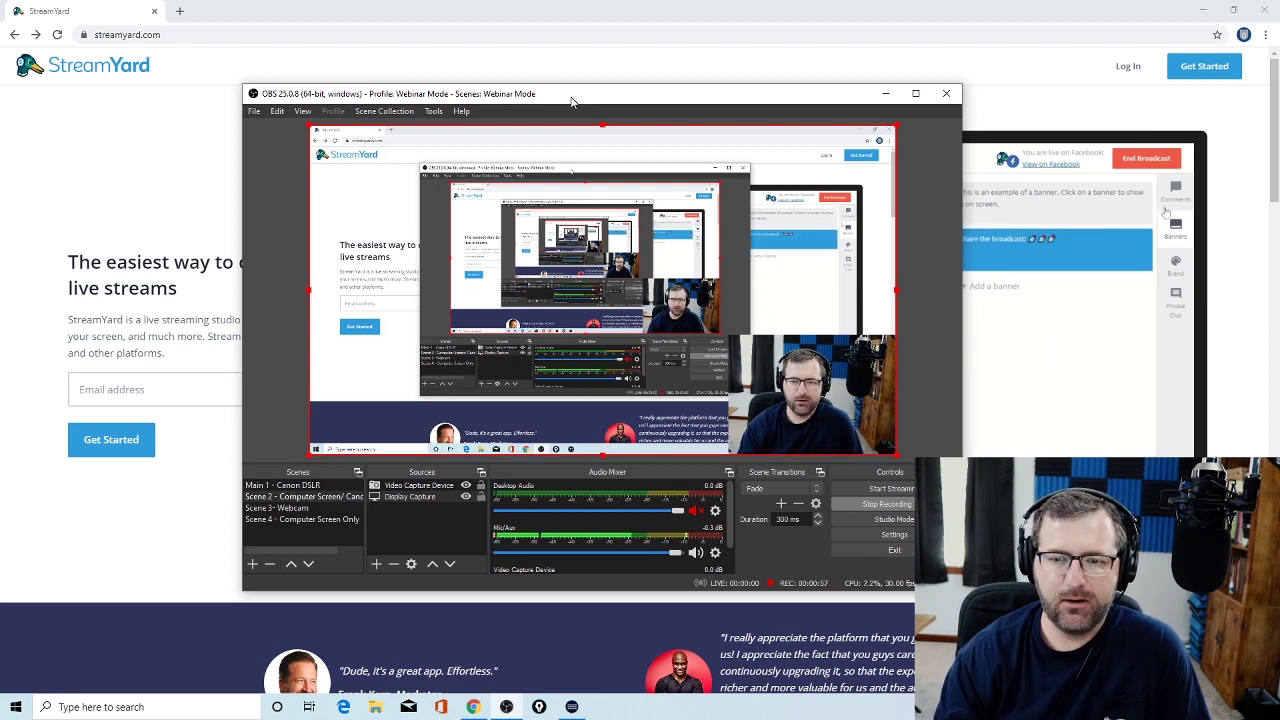
click(885, 93)
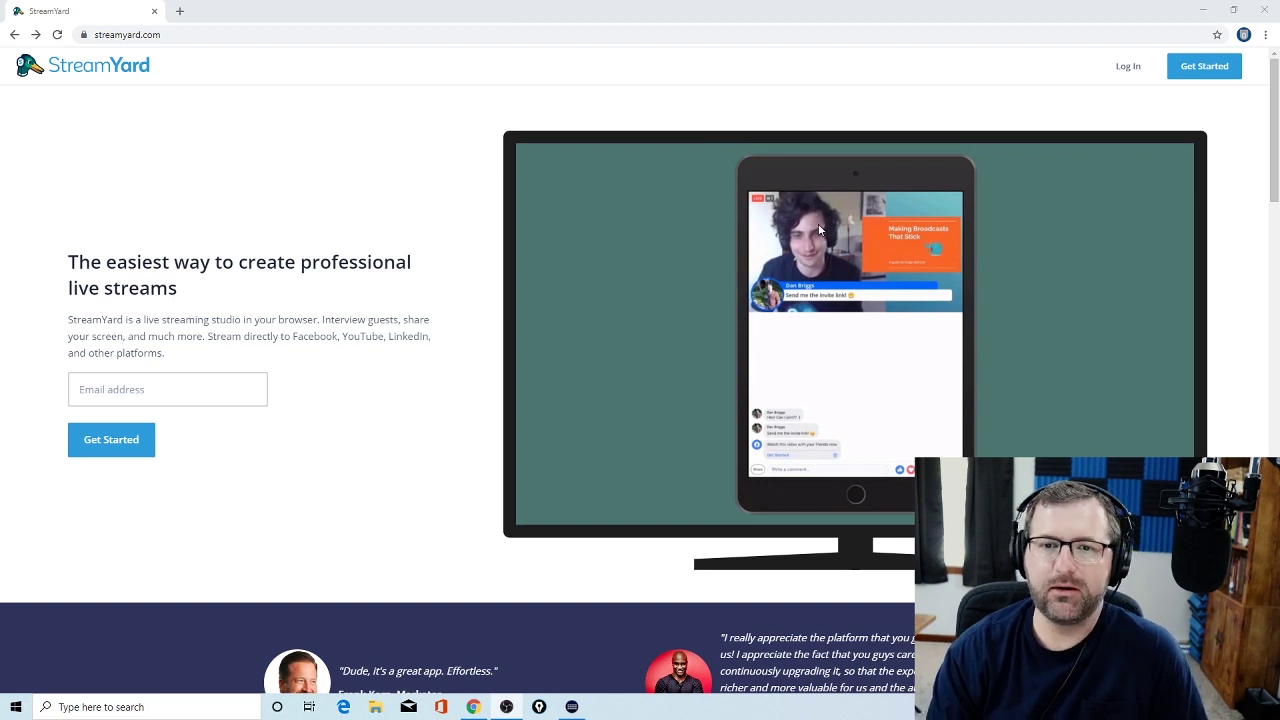
click(1117, 70)
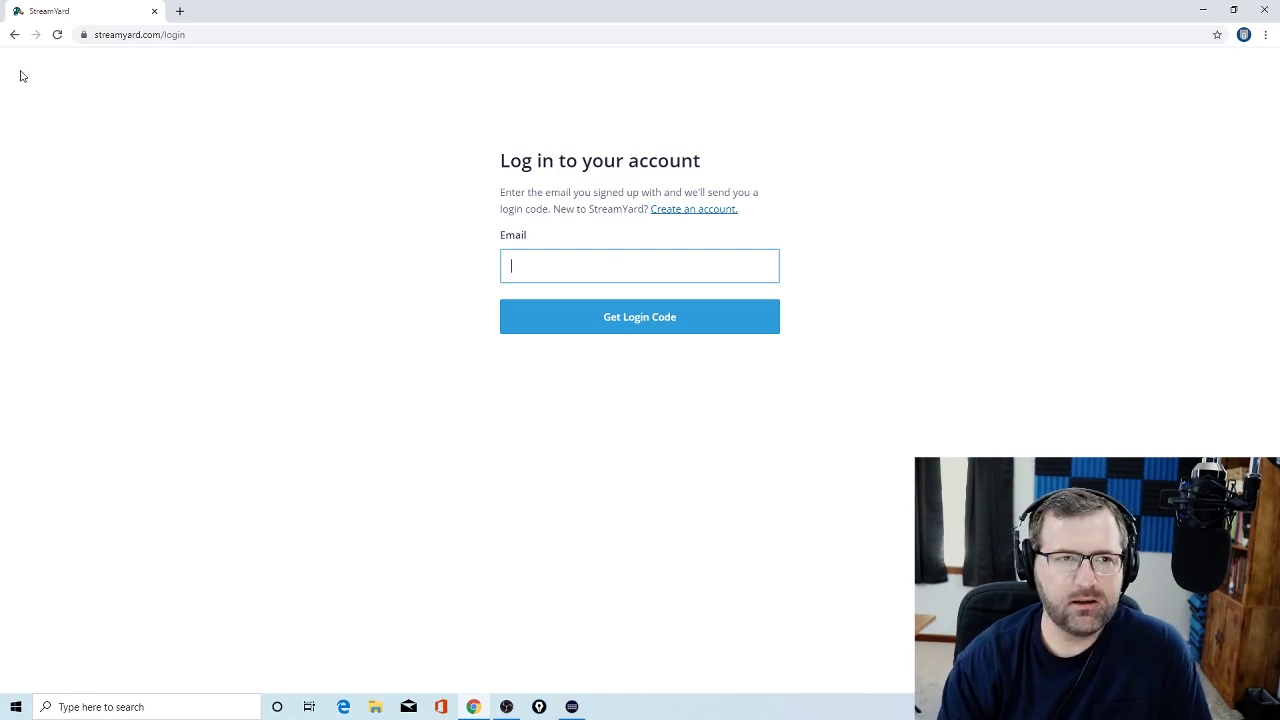
click(14, 34)
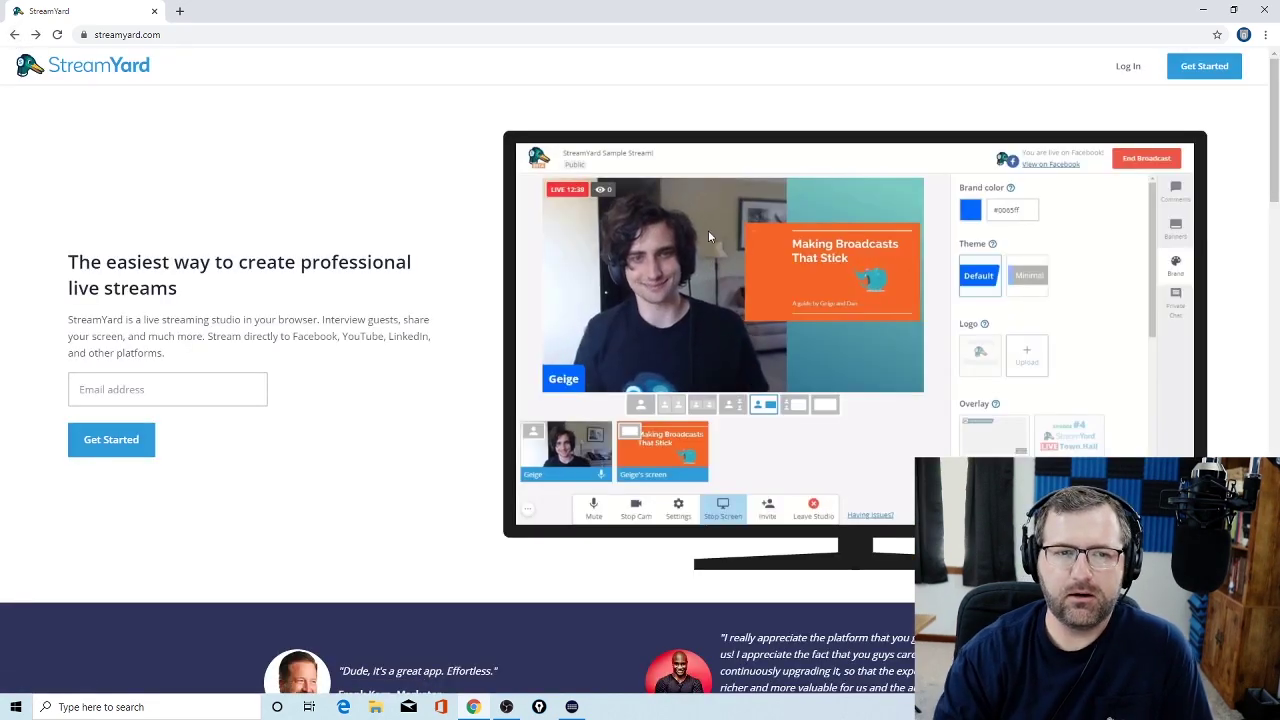
scroll(776, 334, down, 7)
scroll(563, 449, down, 8)
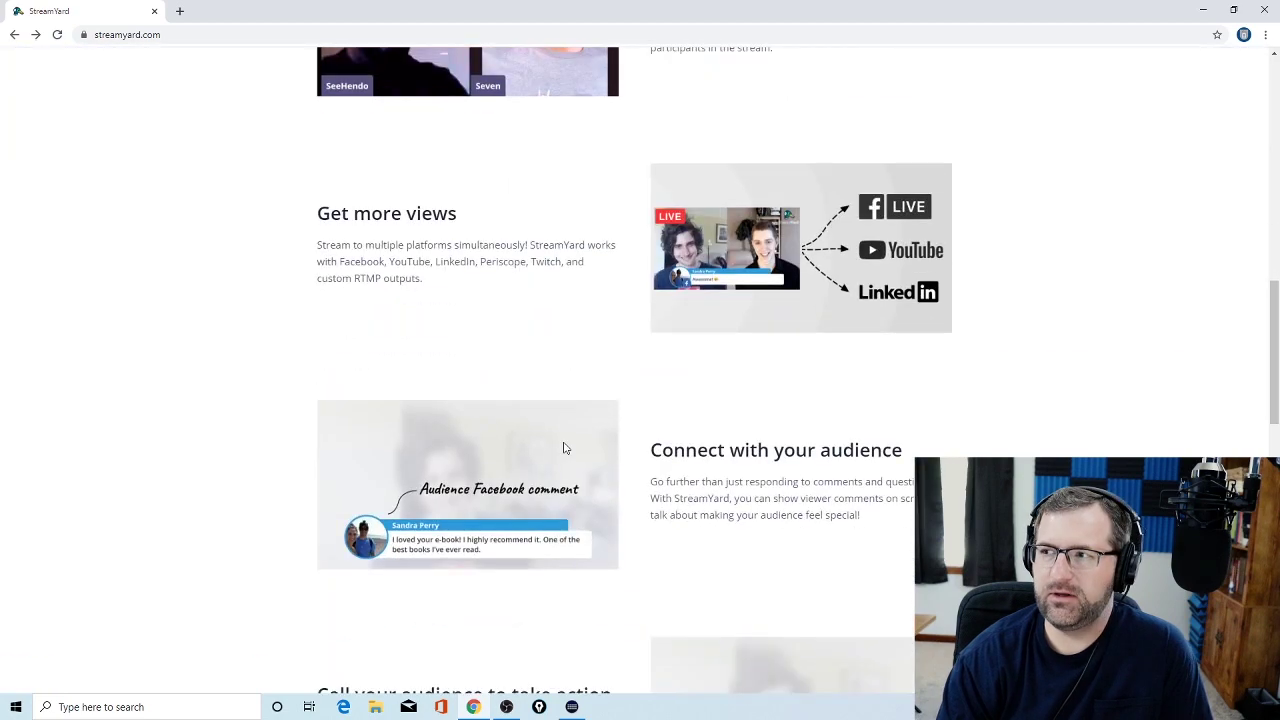
scroll(823, 483, up, 7)
scroll(820, 470, up, 8)
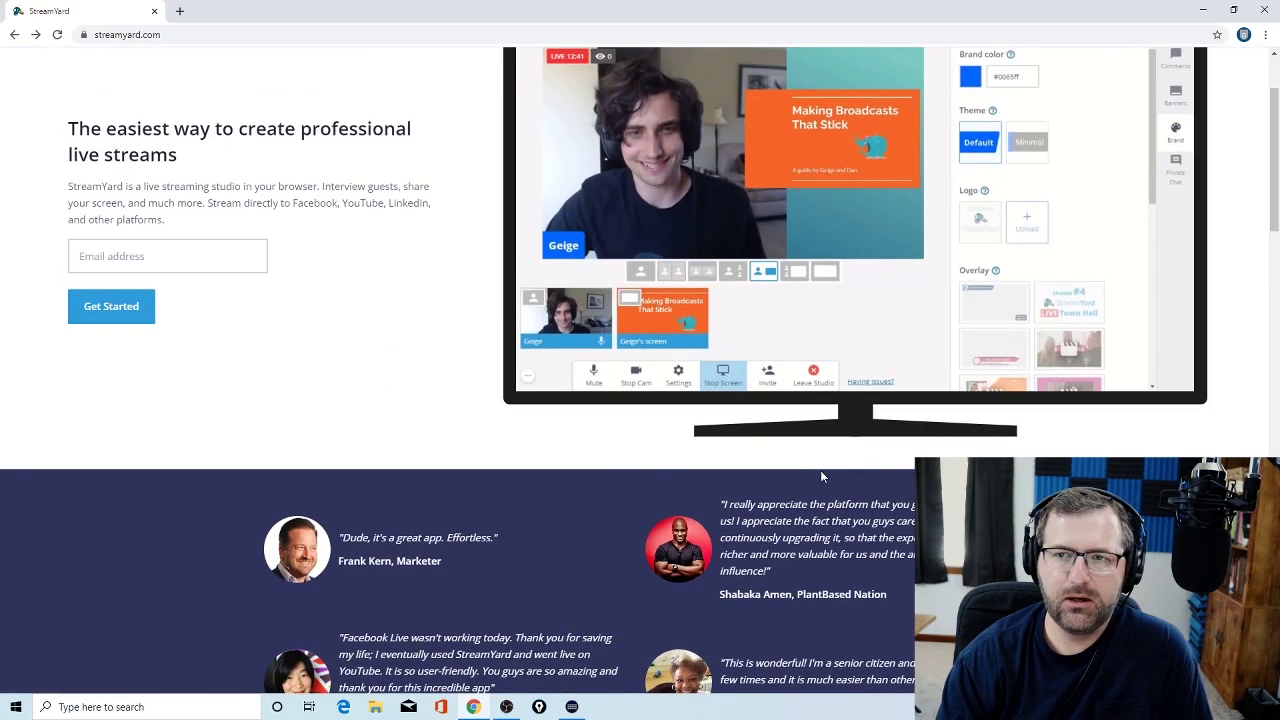
Open the StreamYard login page, enter the account e-mail address and request a login code.
click(1124, 65)
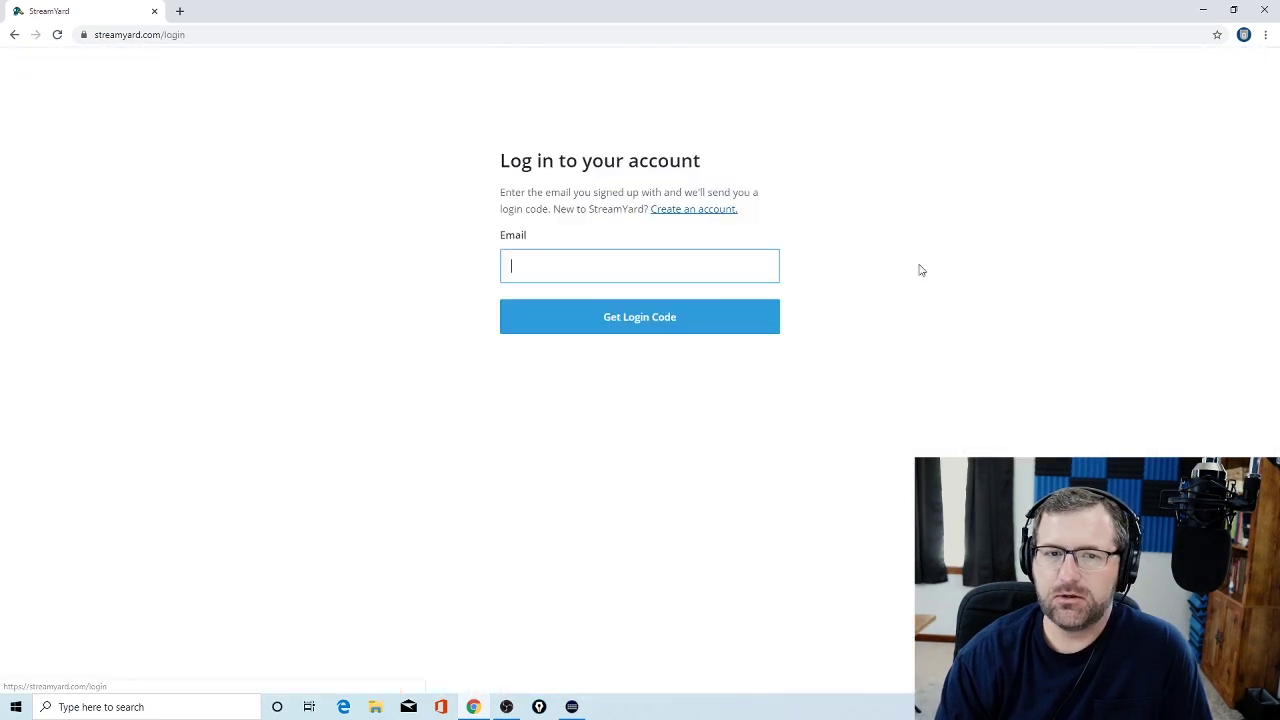
click(649, 276)
click(643, 301)
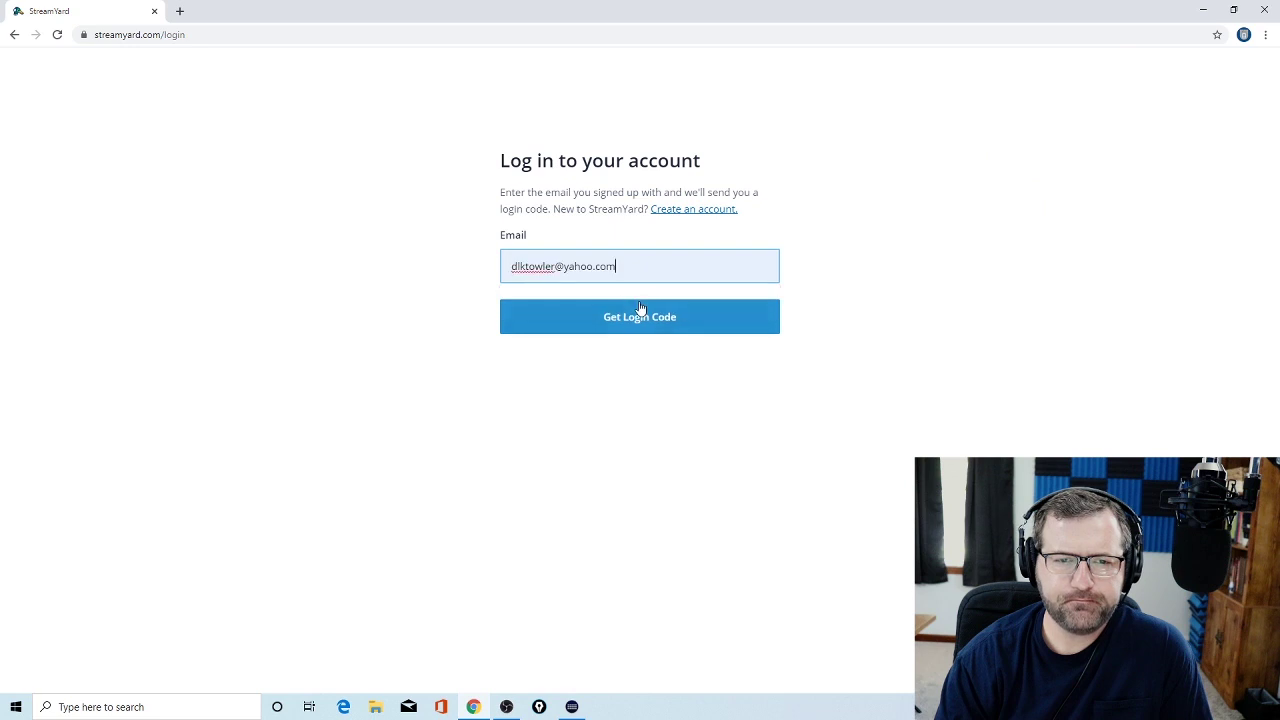
click(566, 316)
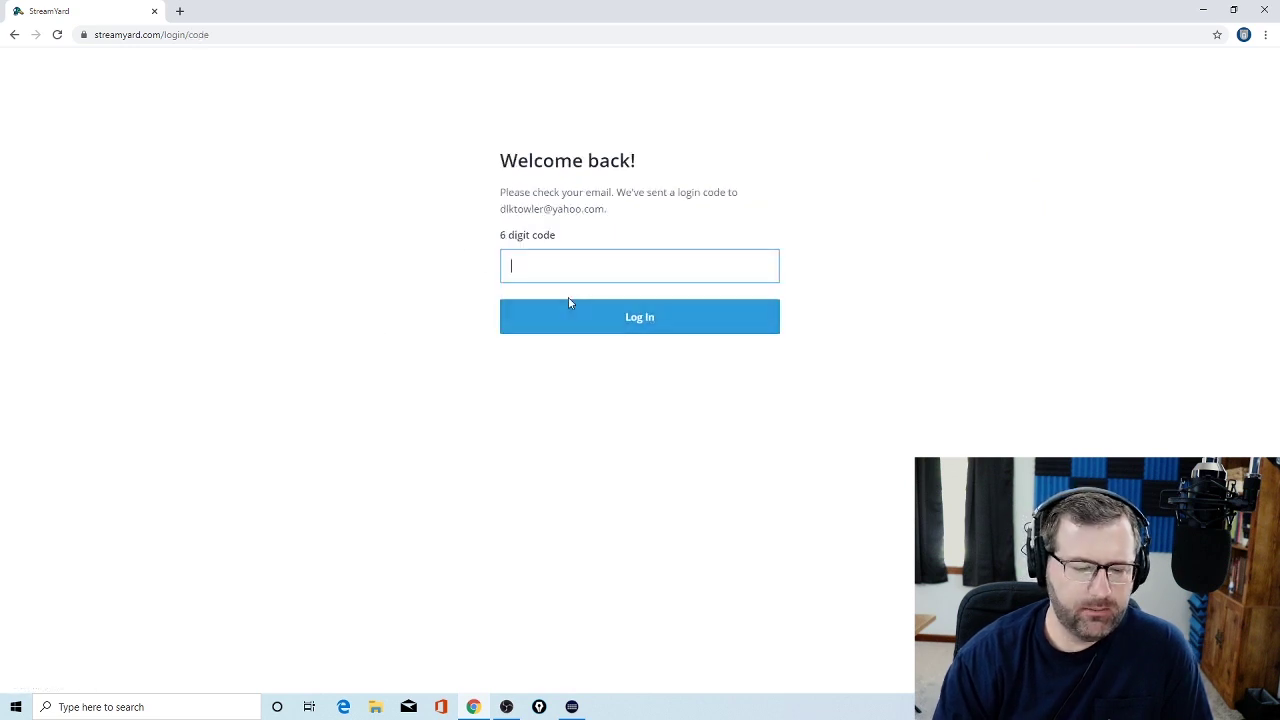
Go to yahoo.com in a new browser tab and open the newest StreamYard Login Code message in the mailbox.
click(180, 12)
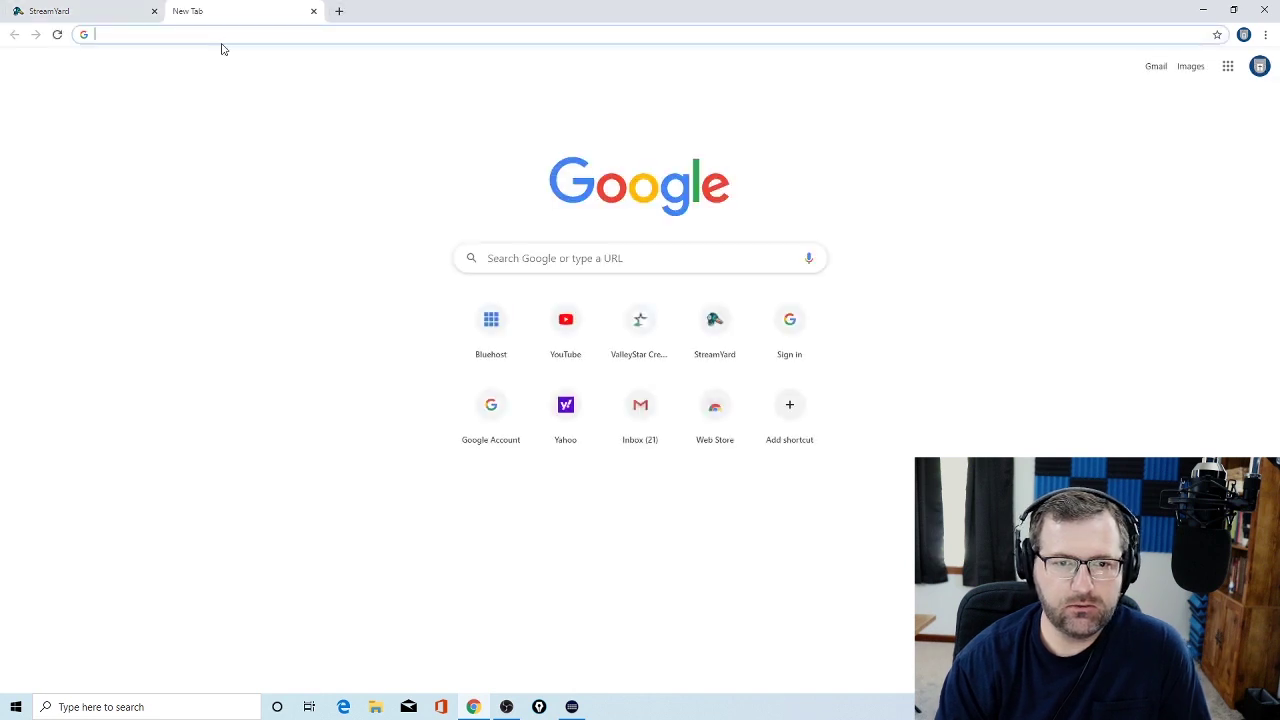
text(yahoo.com)
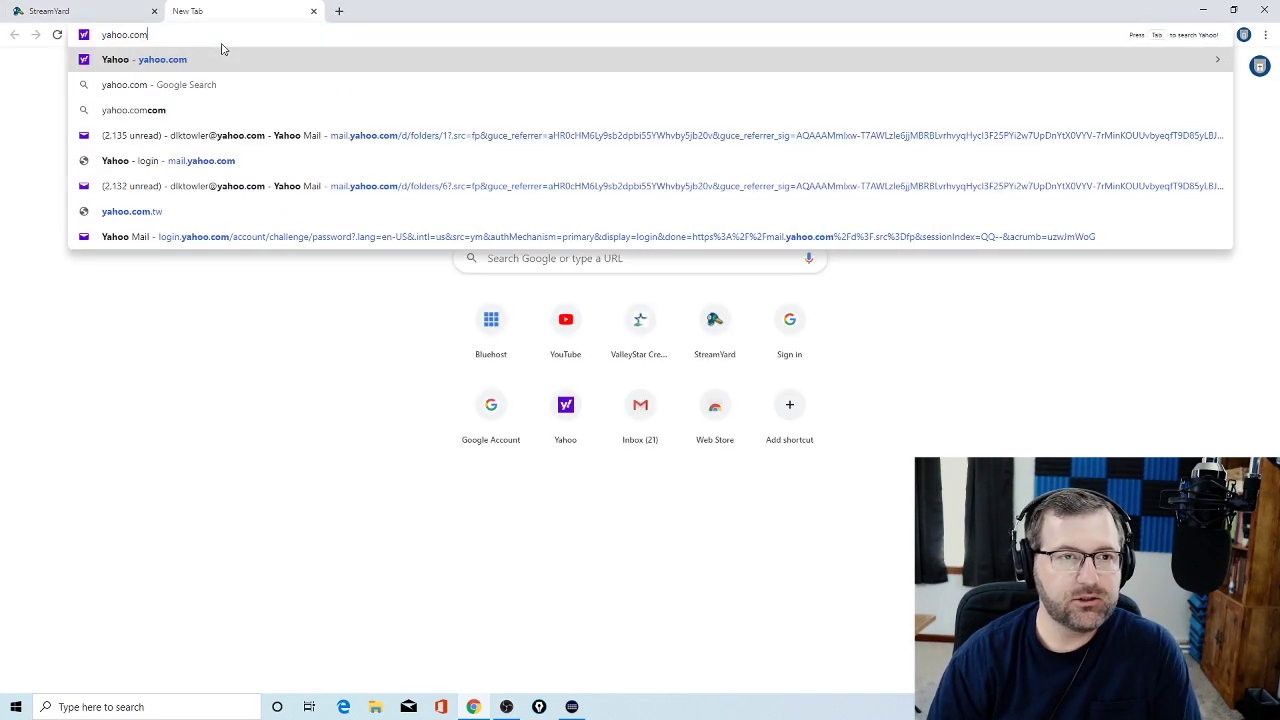
key(Return)
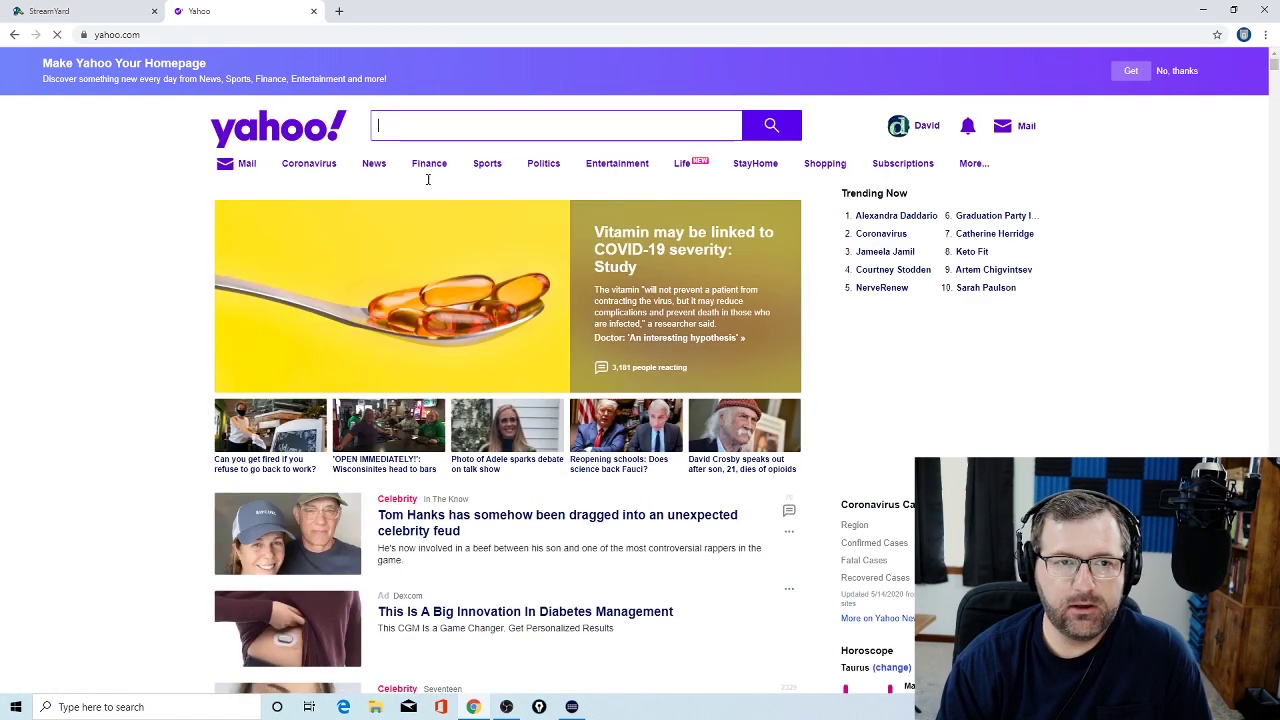
click(1025, 125)
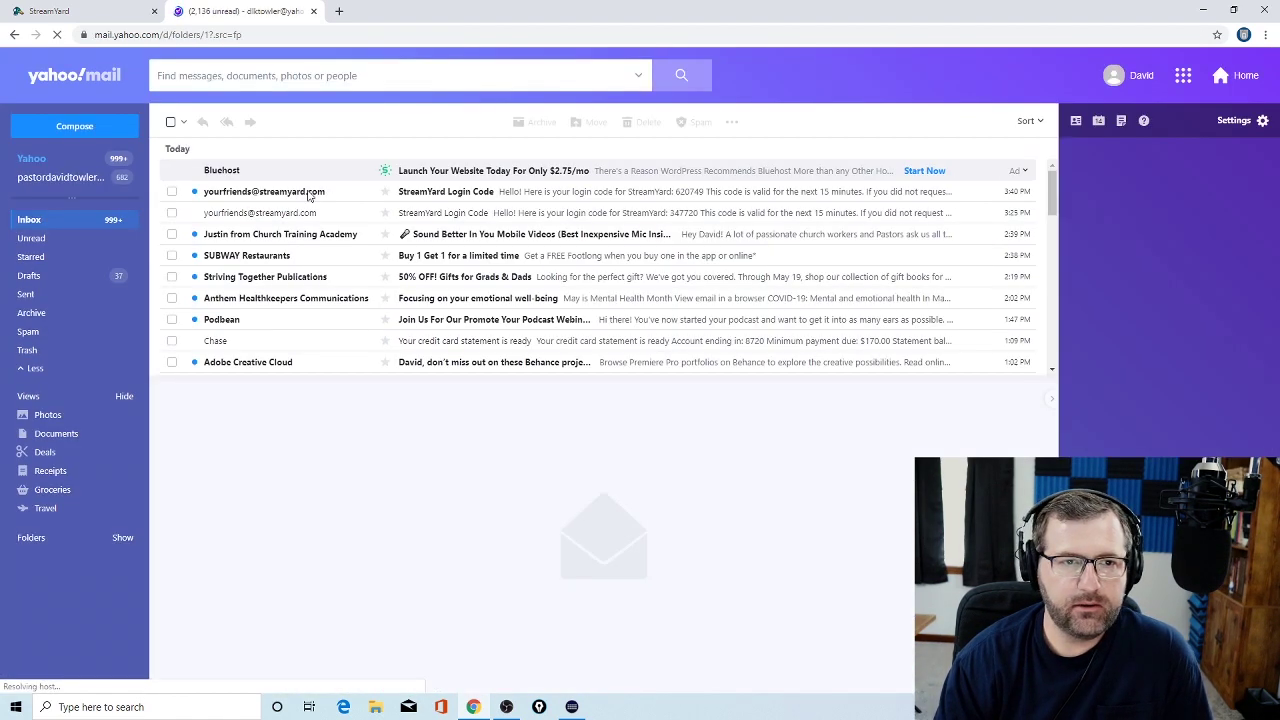
click(310, 191)
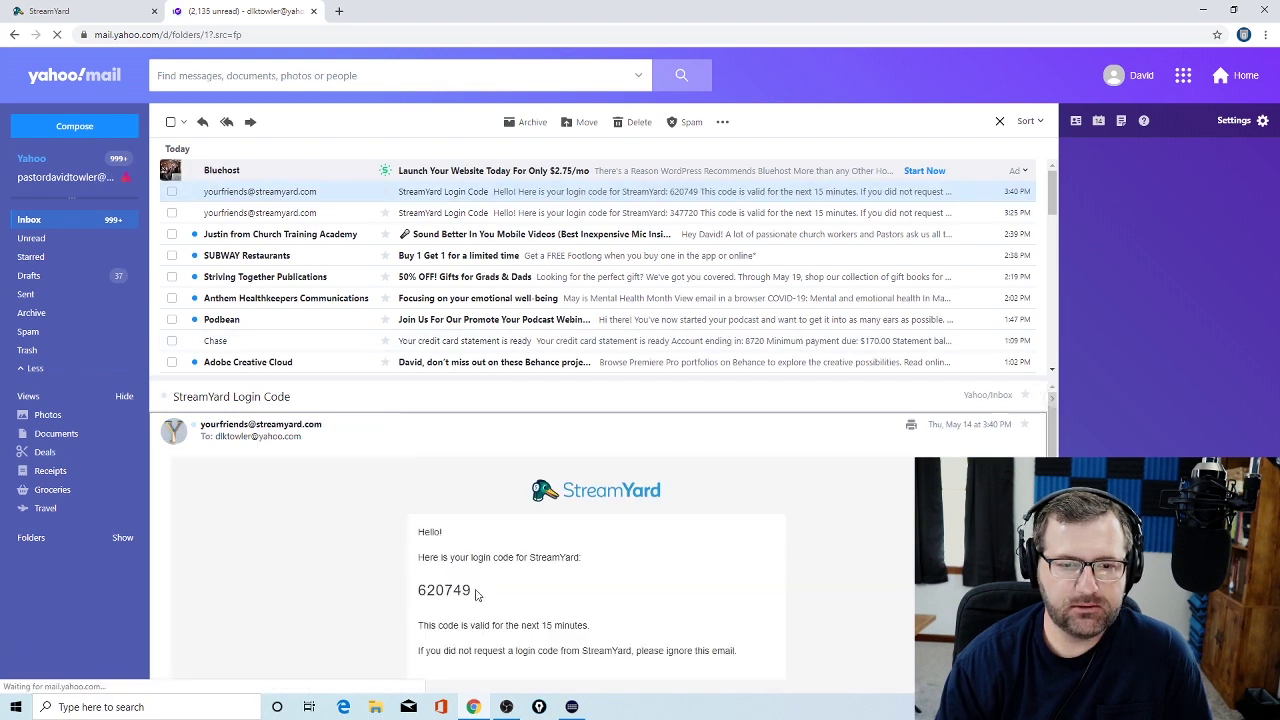
Copy the complete six-digit login code from the StreamYard e-mail.
triple_click(478, 597)
click(478, 597)
drag(477, 597, 421, 593)
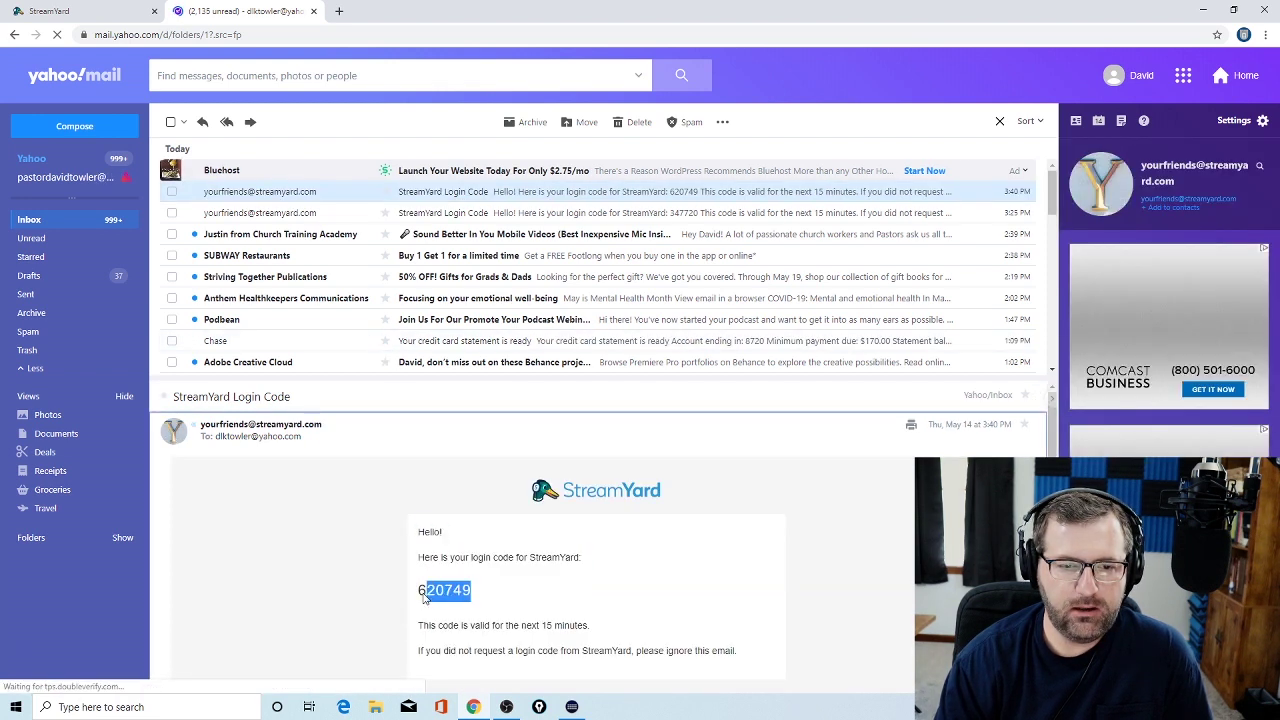
right_click(426, 600)
click(432, 604)
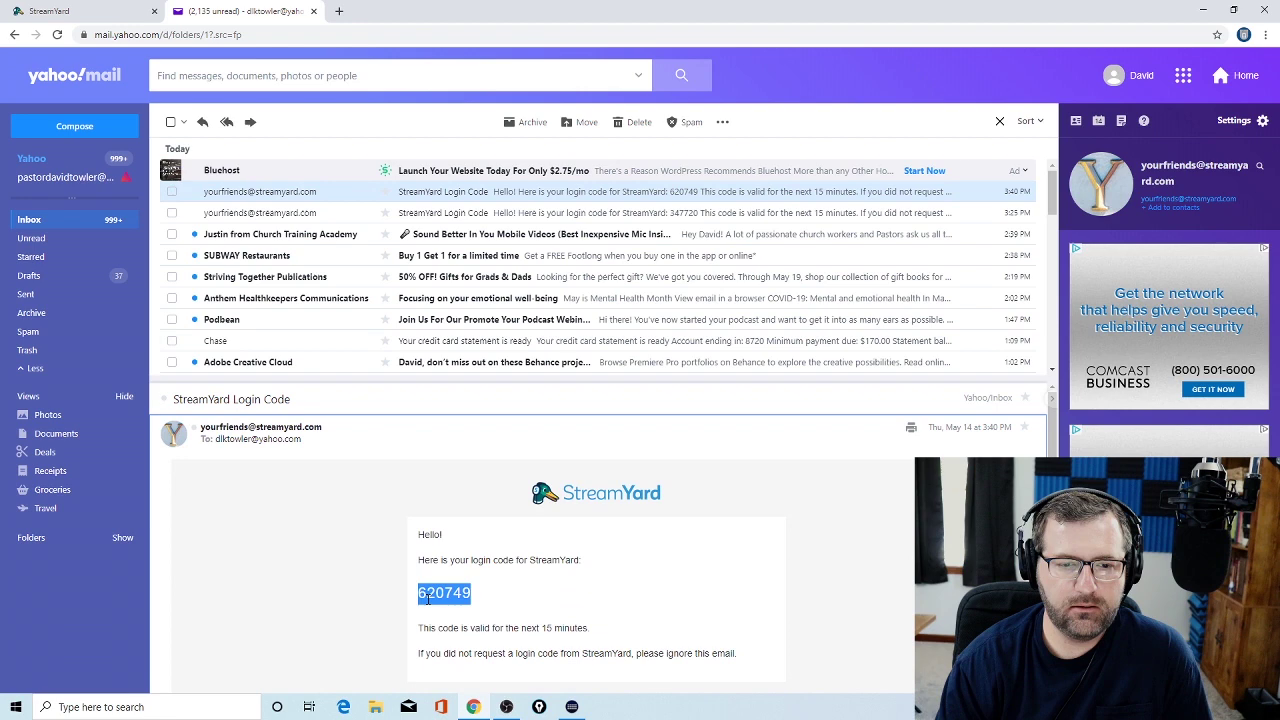
Return to the StreamYard login page, paste the verification code into the 6 digit code field and log in.
click(311, 12)
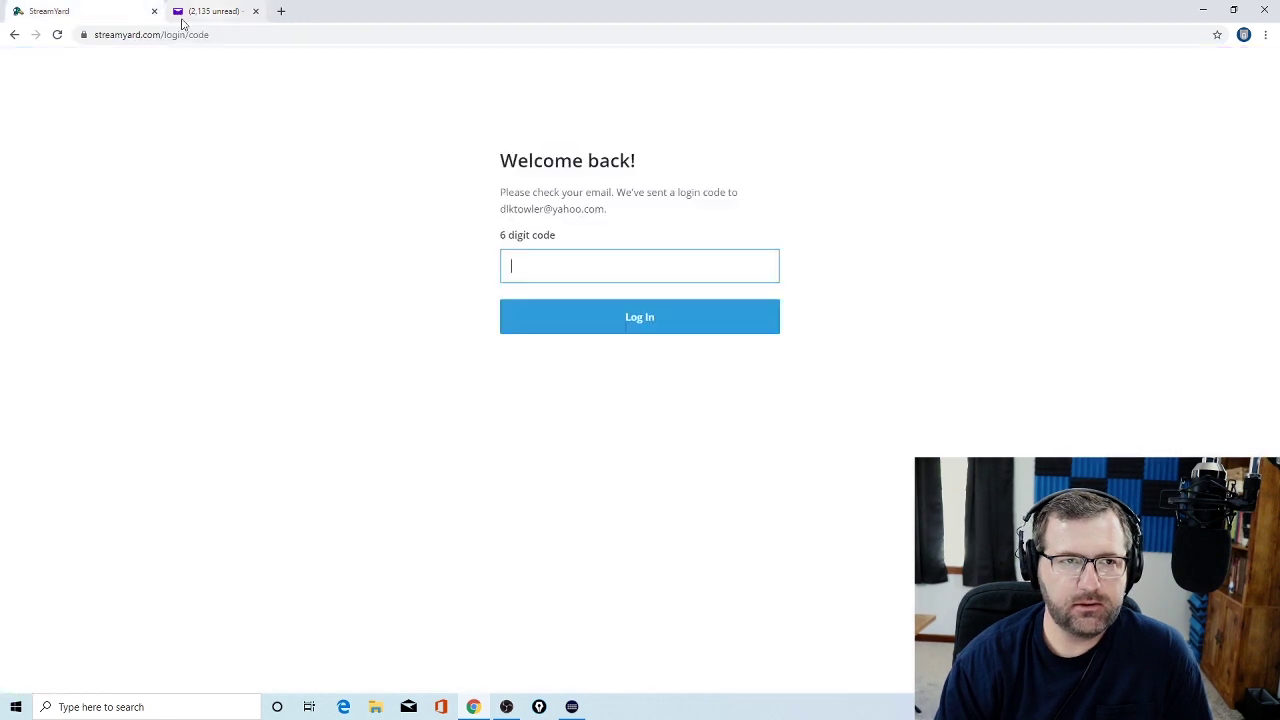
right_click(557, 268)
click(587, 367)
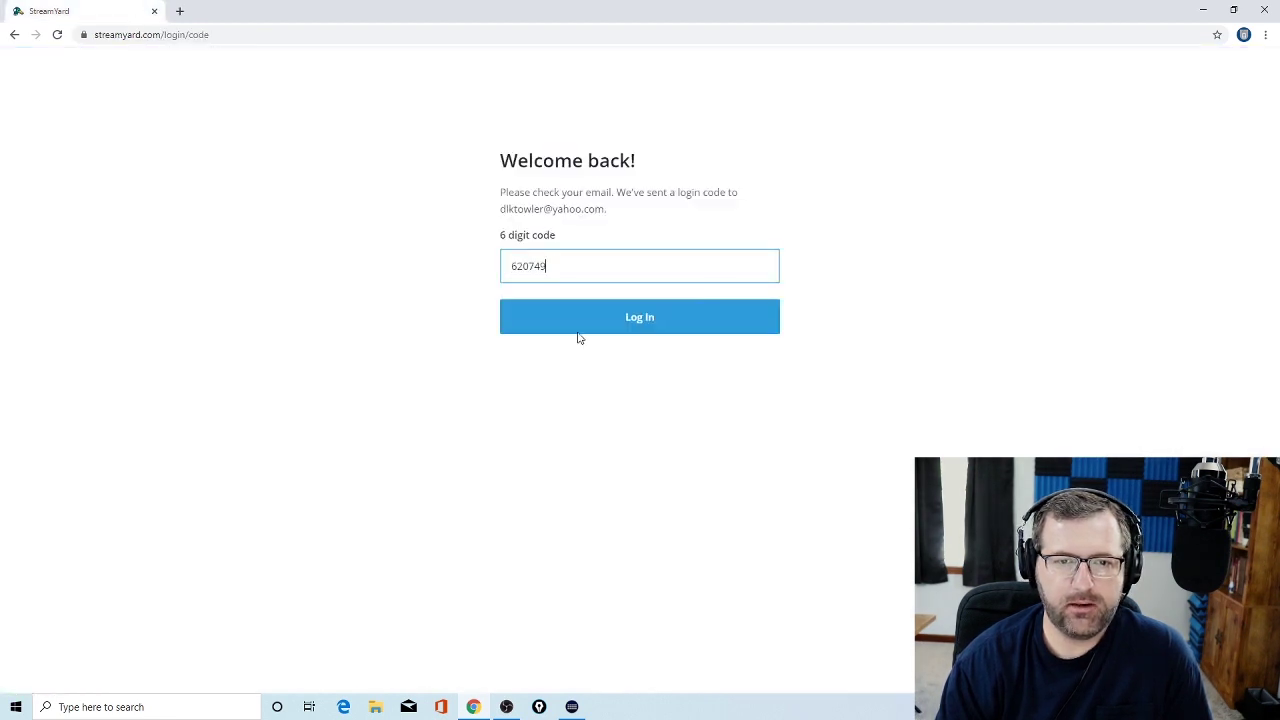
click(574, 326)
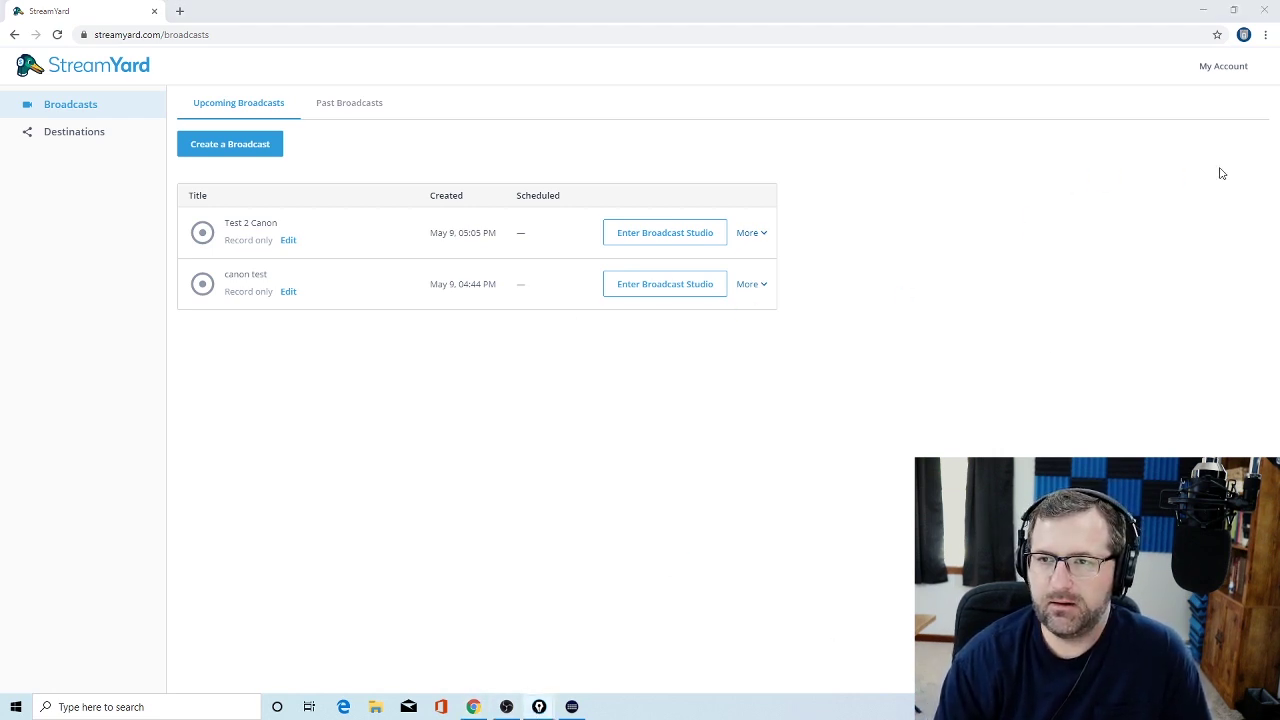
Show the screen annotation toolbar, place it over the empty area beside the broadcasts table and choose the pen in blue.
key(ctrl+shift+1)
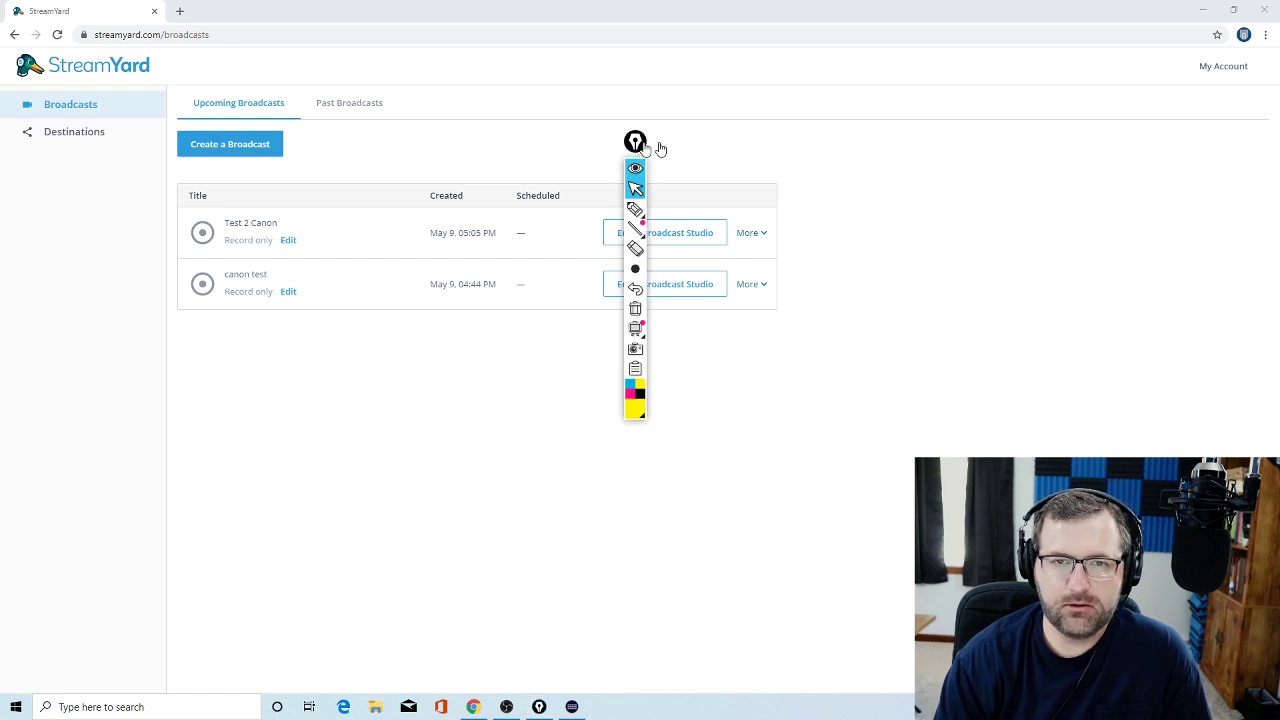
drag(660, 148, 1135, 163)
click(1106, 207)
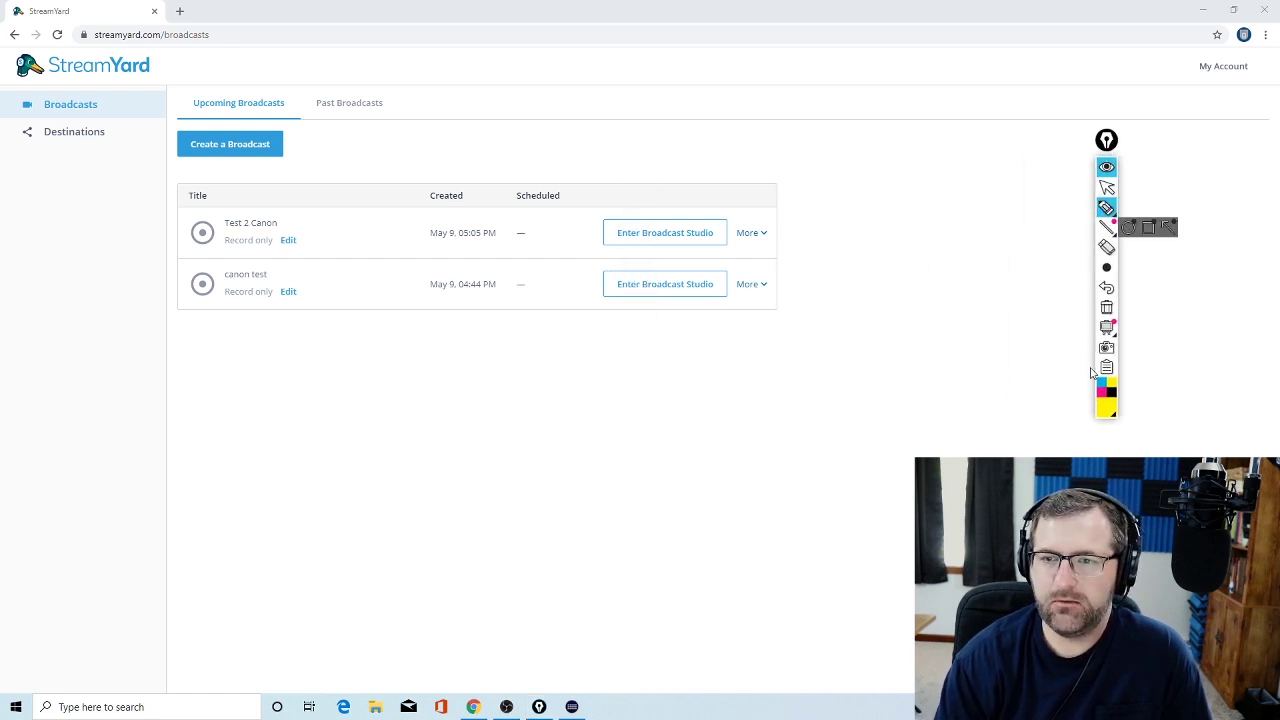
click(1101, 383)
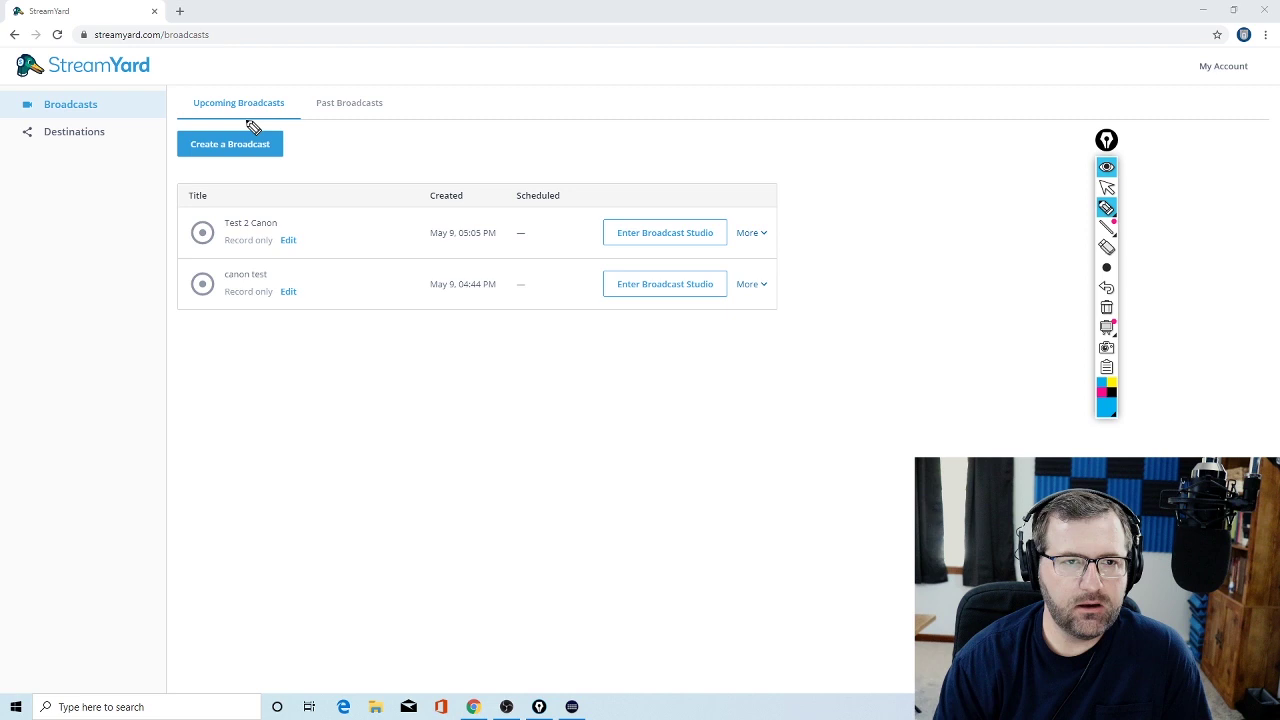
Mark Upcoming Broadcasts, Past Broadcasts, Broadcasts, Destinations and My Account in blue, with an arrow to My Account, and clear the marks.
drag(232, 125, 394, 116)
click(127, 106)
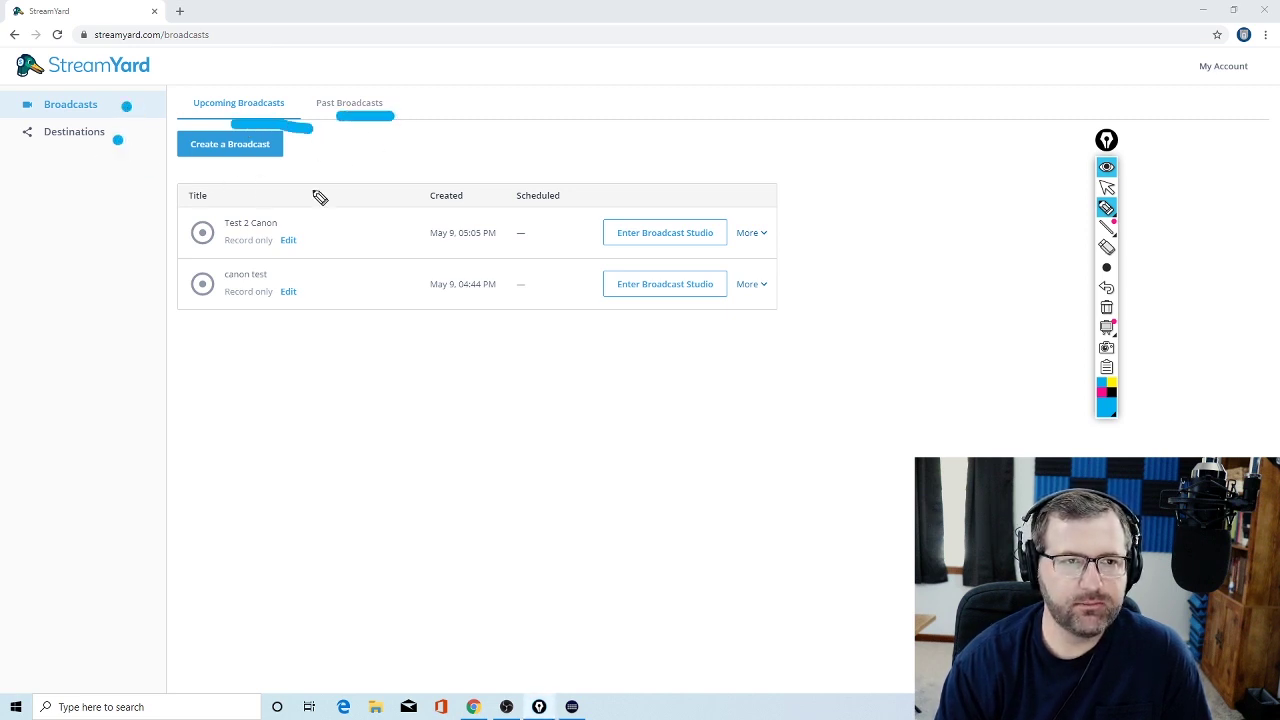
click(1180, 71)
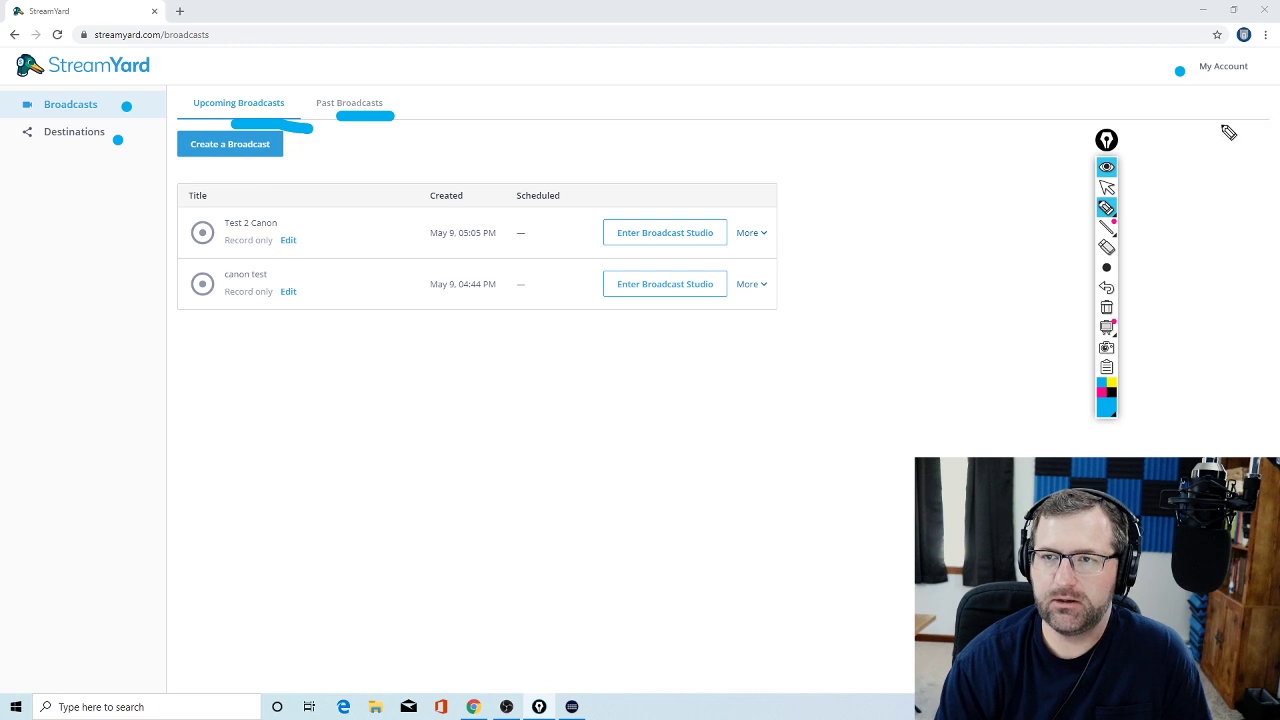
mouse_move(1222, 130)
mouse_down()
mouse_move(1198, 108)
mouse_move(1244, 110)
mouse_up()
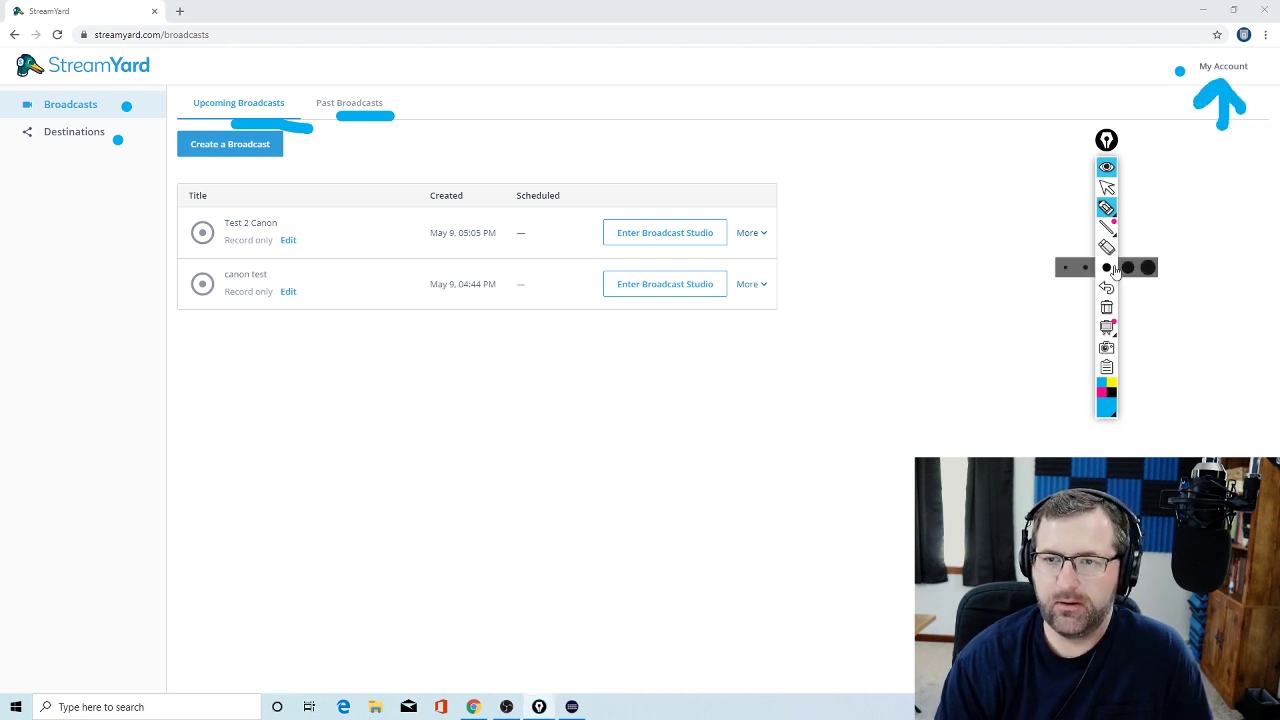
click(1106, 307)
click(1106, 141)
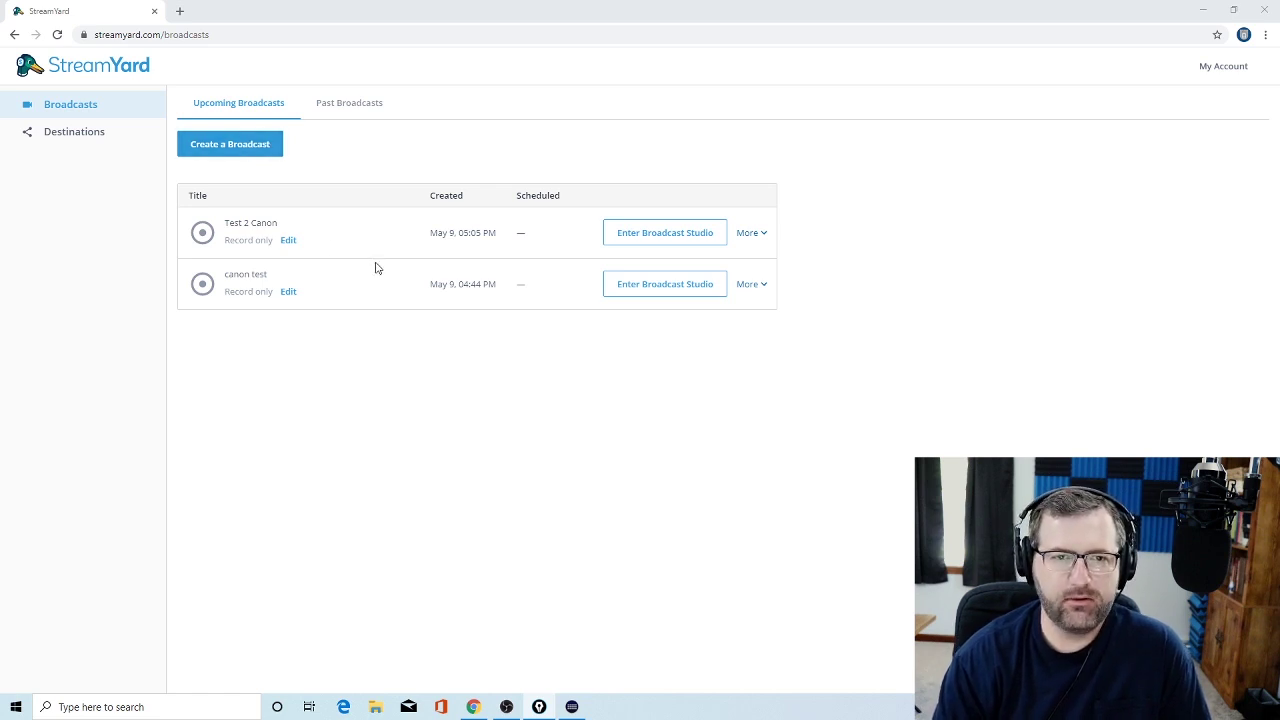
Begin a new broadcast with the Faith Baptist Church Facebook page and the FBC YouTube channel as destinations.
click(247, 157)
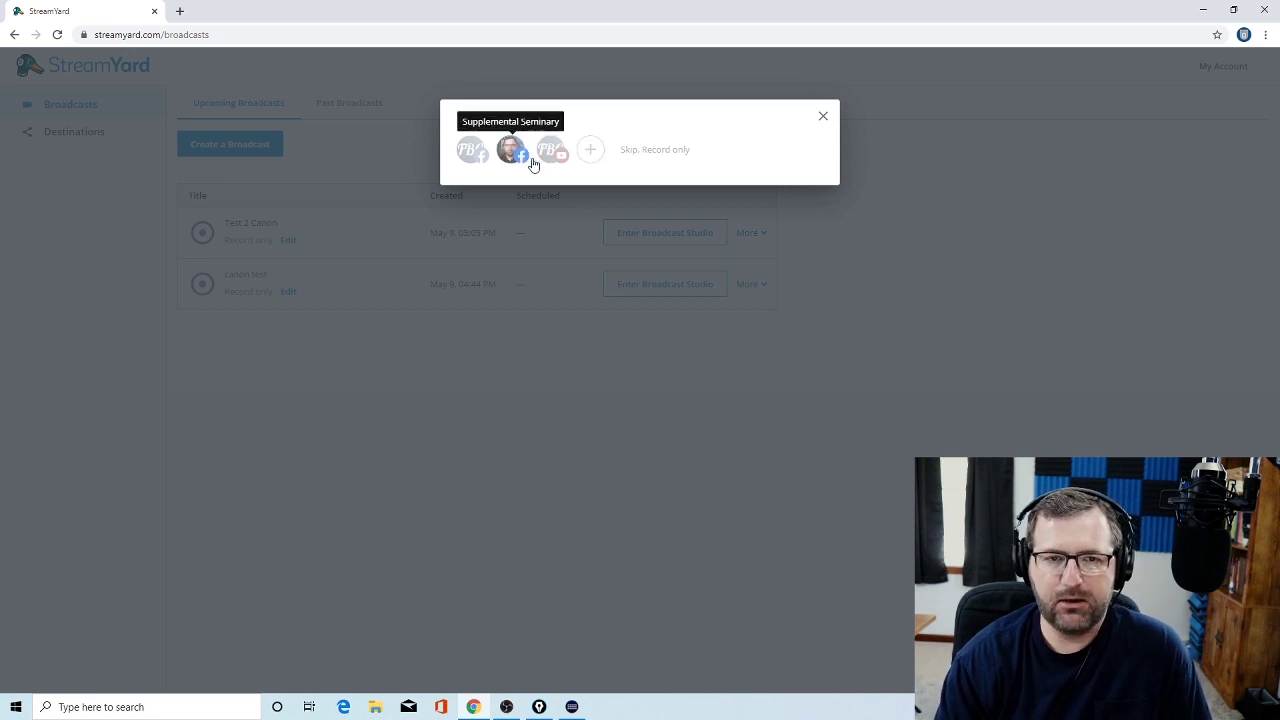
click(474, 151)
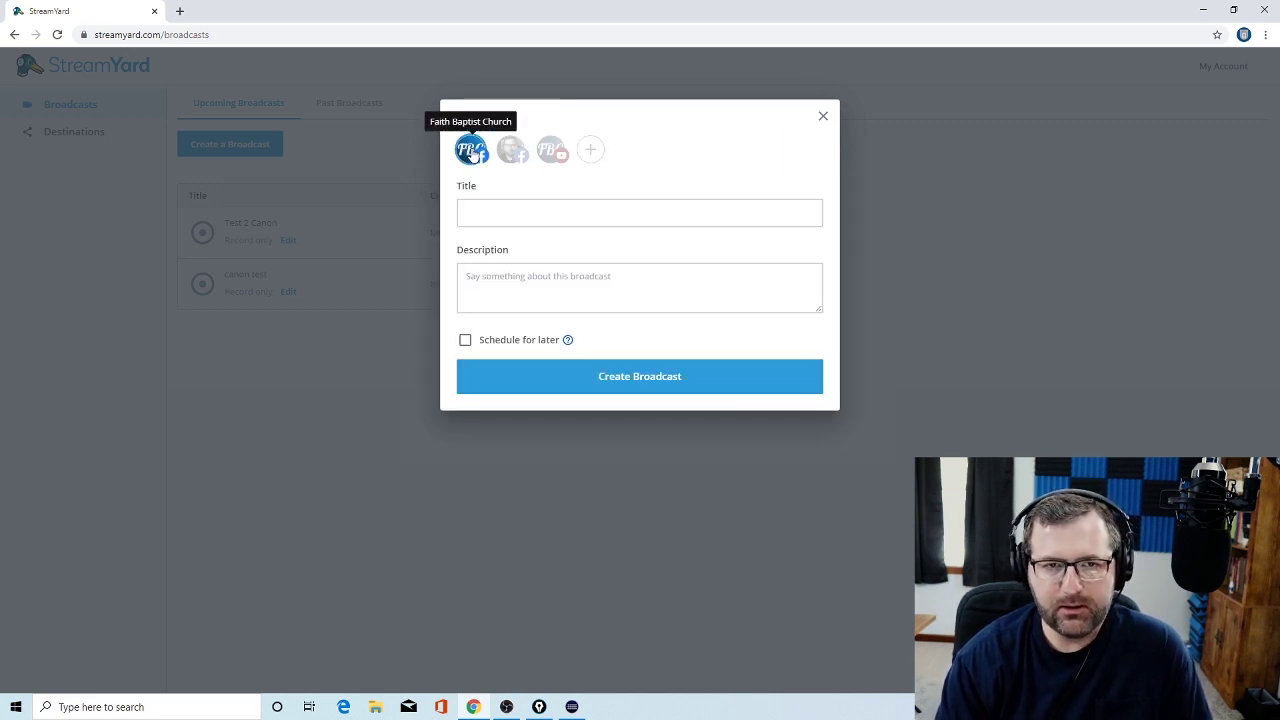
click(551, 150)
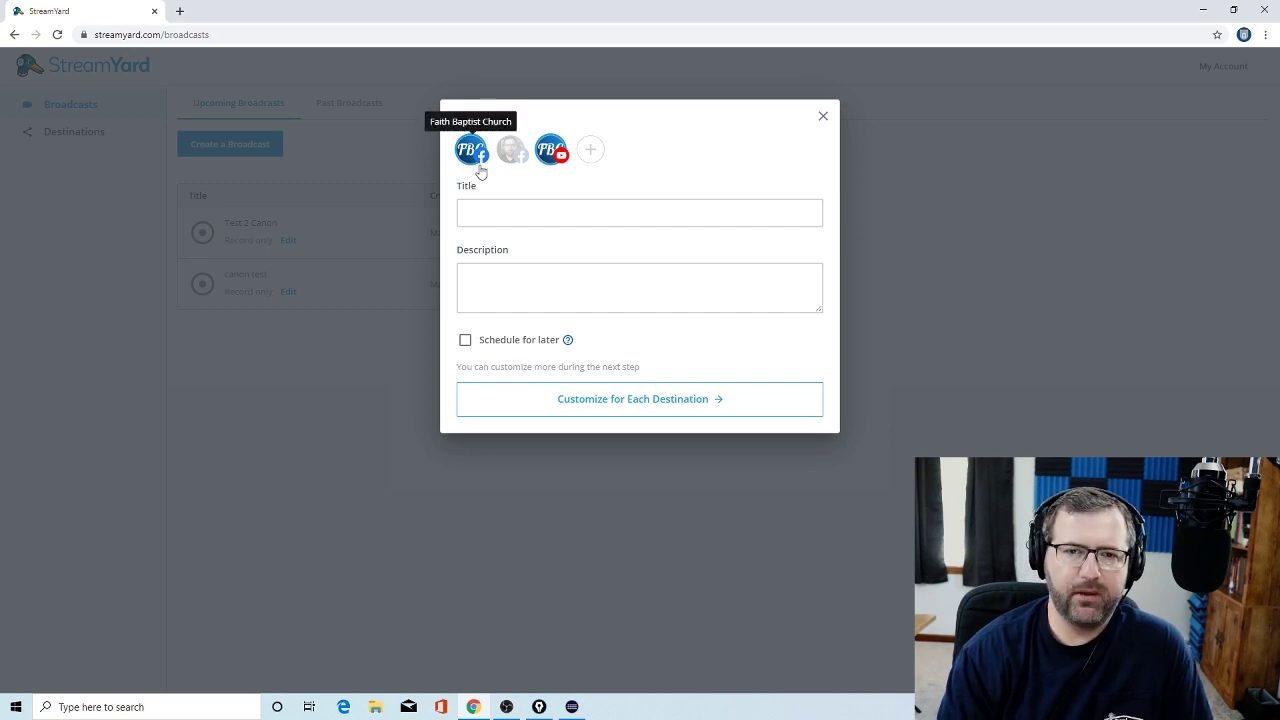
Remove the church's YouTube and Facebook destinations and select only the Supplemental Seminary Facebook page for the broadcast.
click(551, 155)
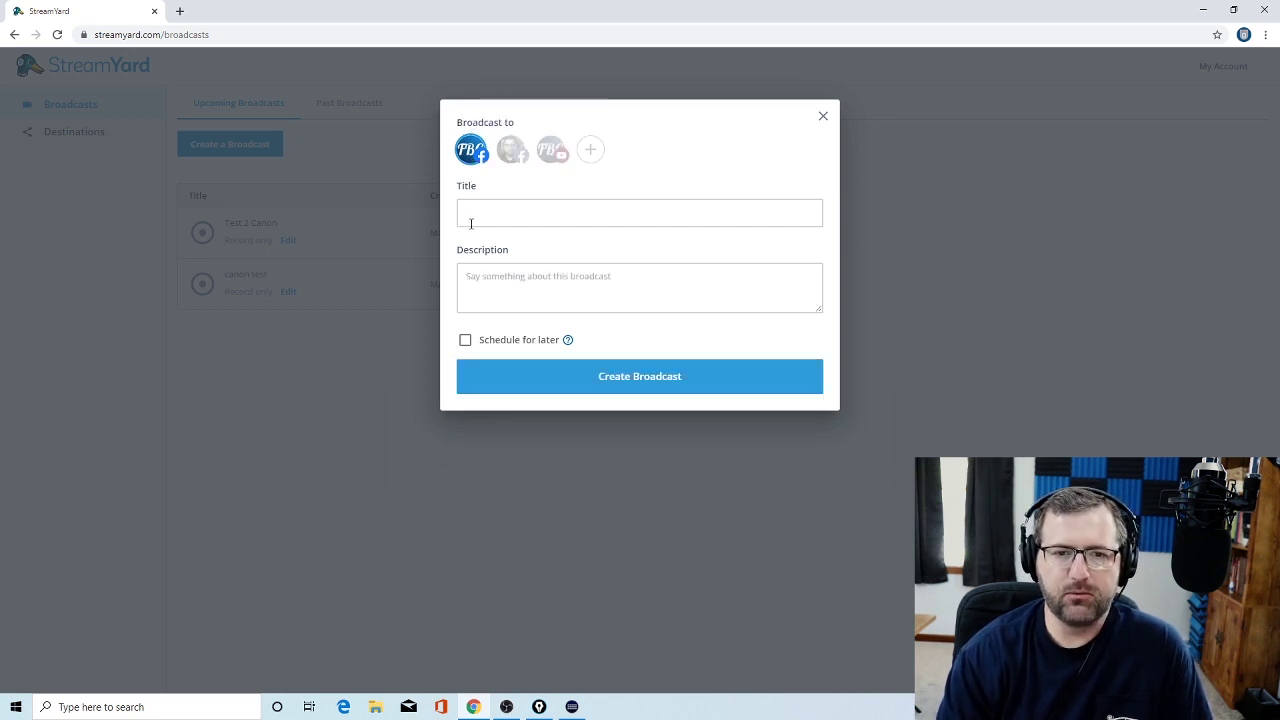
click(472, 155)
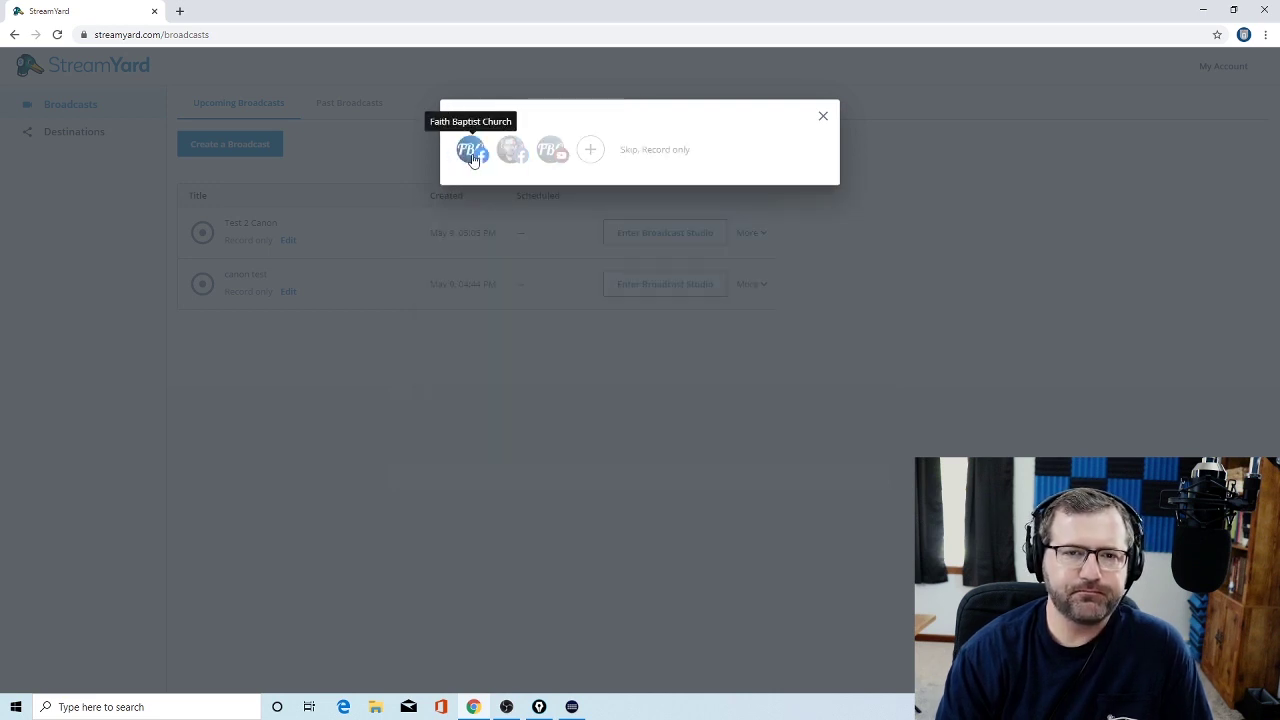
click(472, 157)
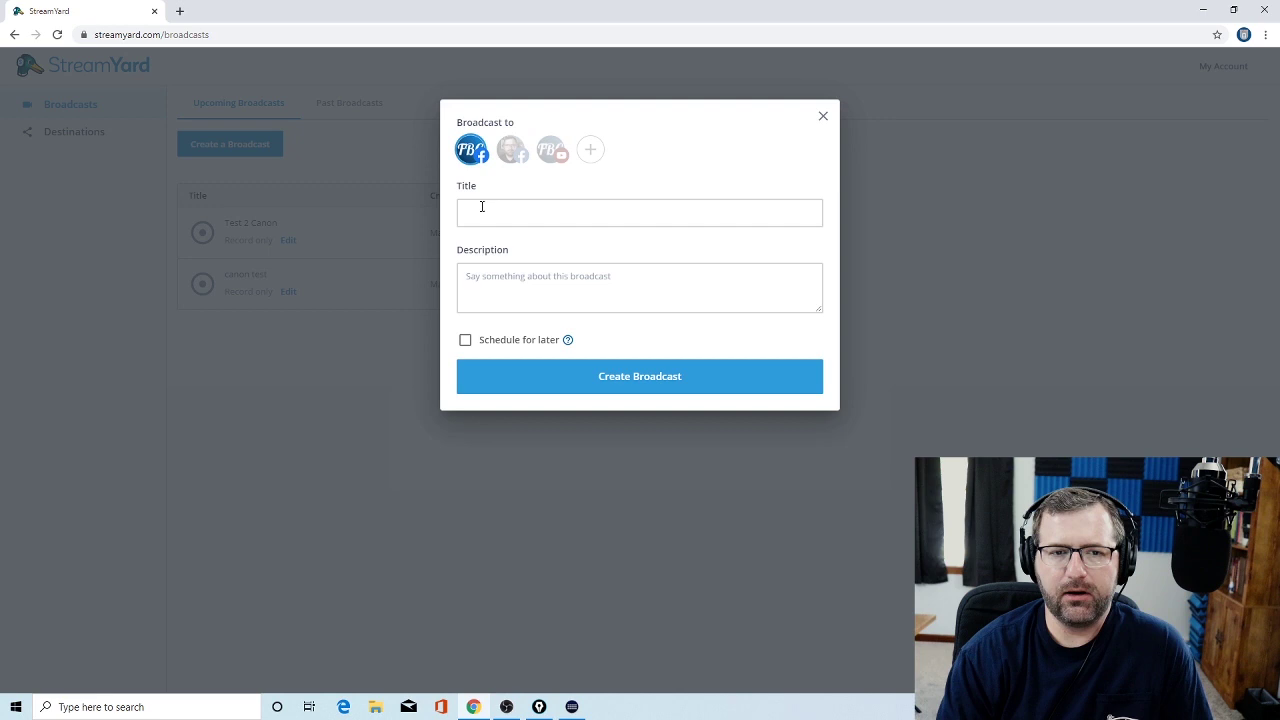
click(469, 160)
click(510, 153)
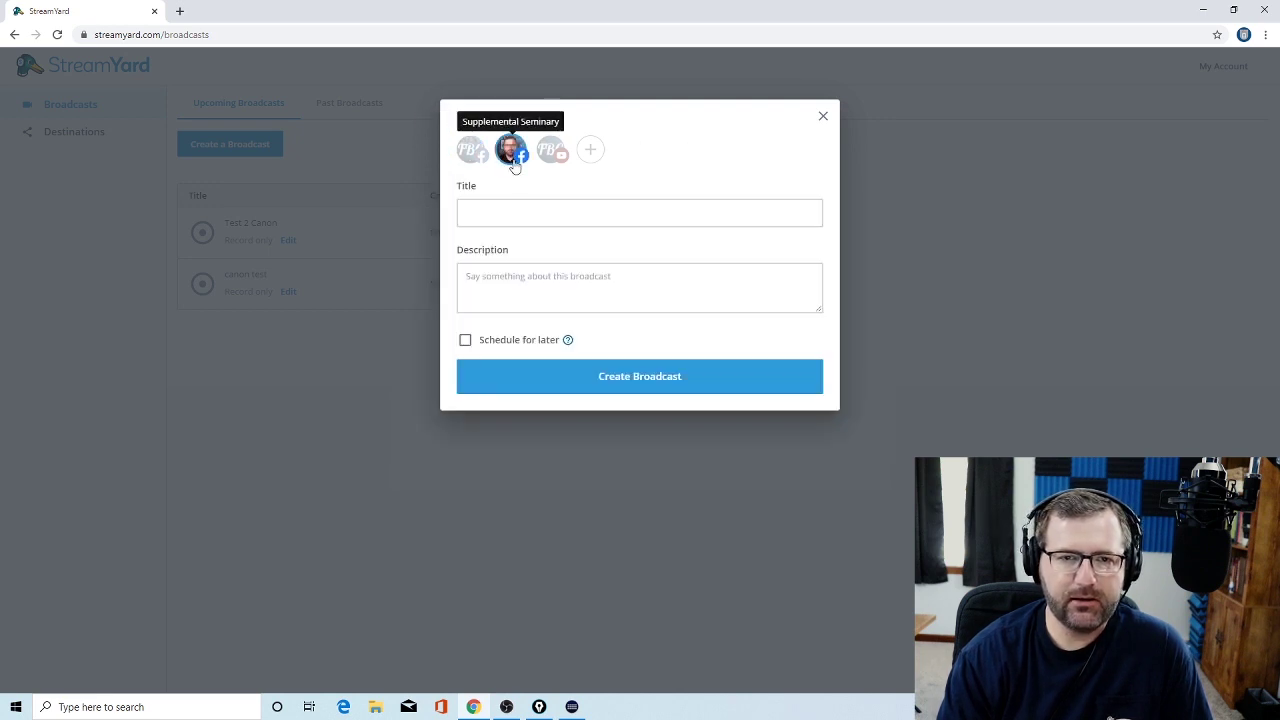
Title the new broadcast "Webinar" and enter "Please join us!" as its description.
click(530, 213)
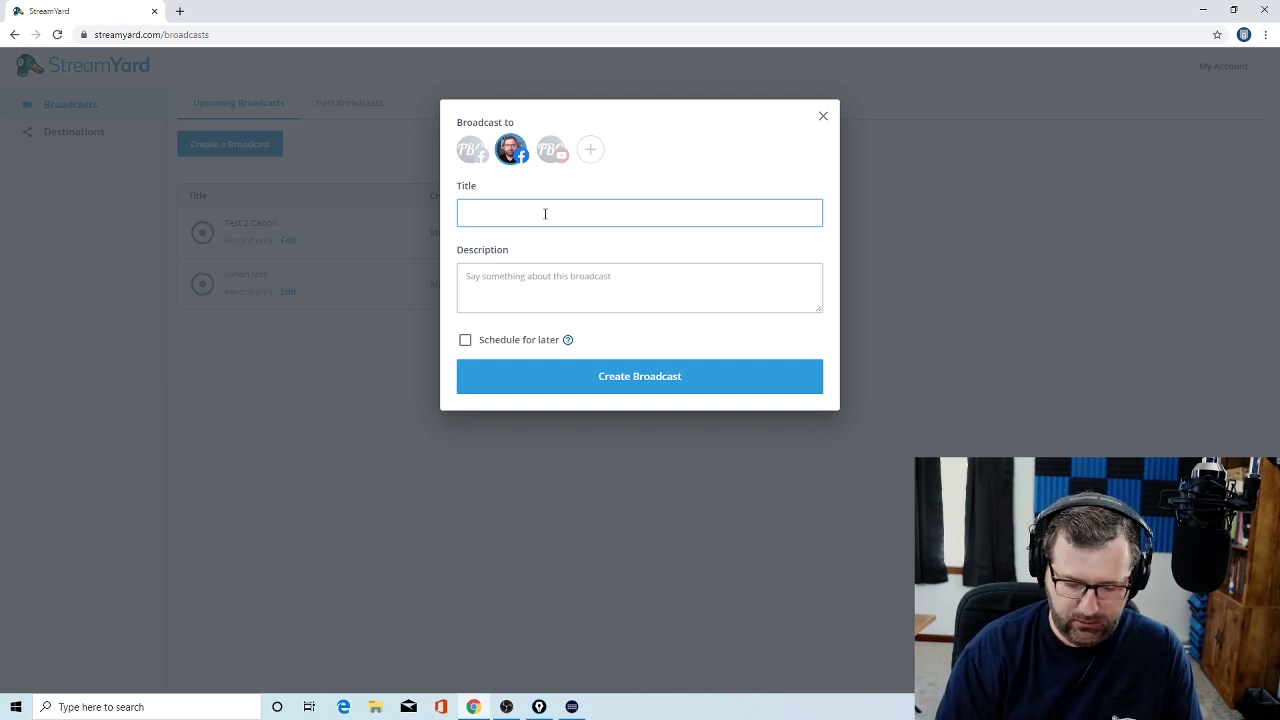
text(WE)
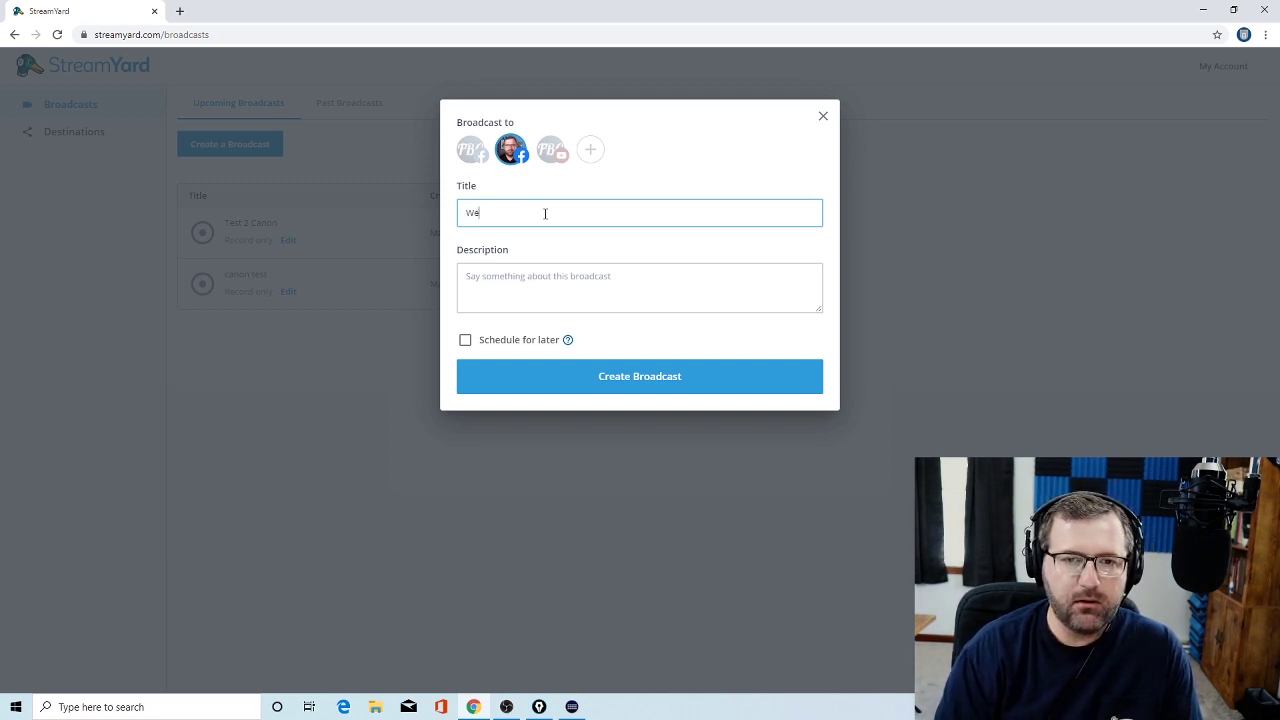
key(Tab)
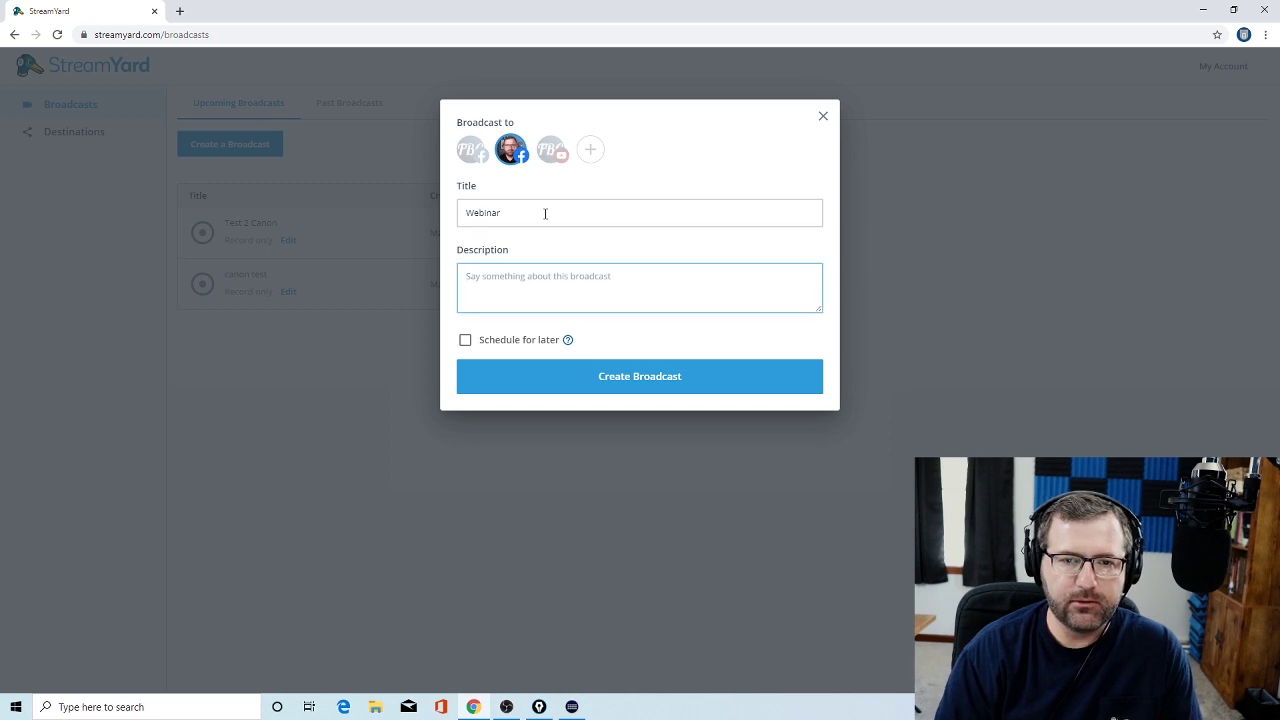
text(Ples)
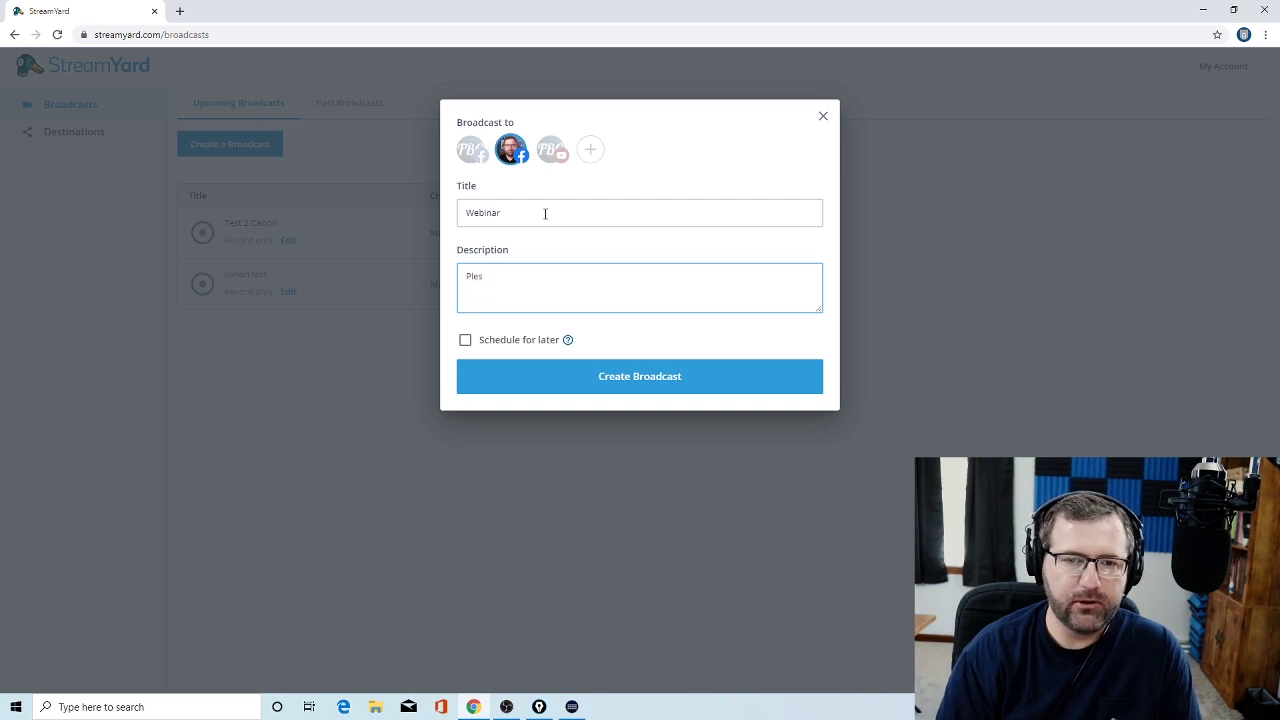
key(BackSpace)
text(ase )
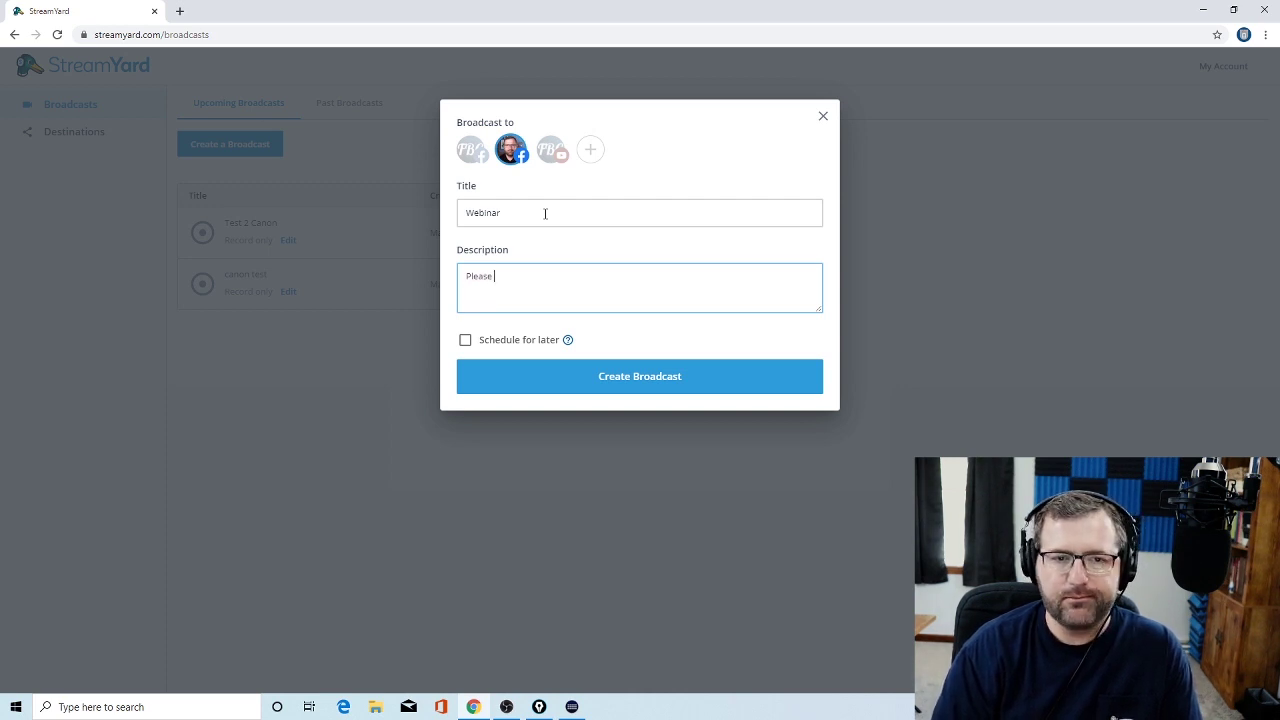
text(joinus)
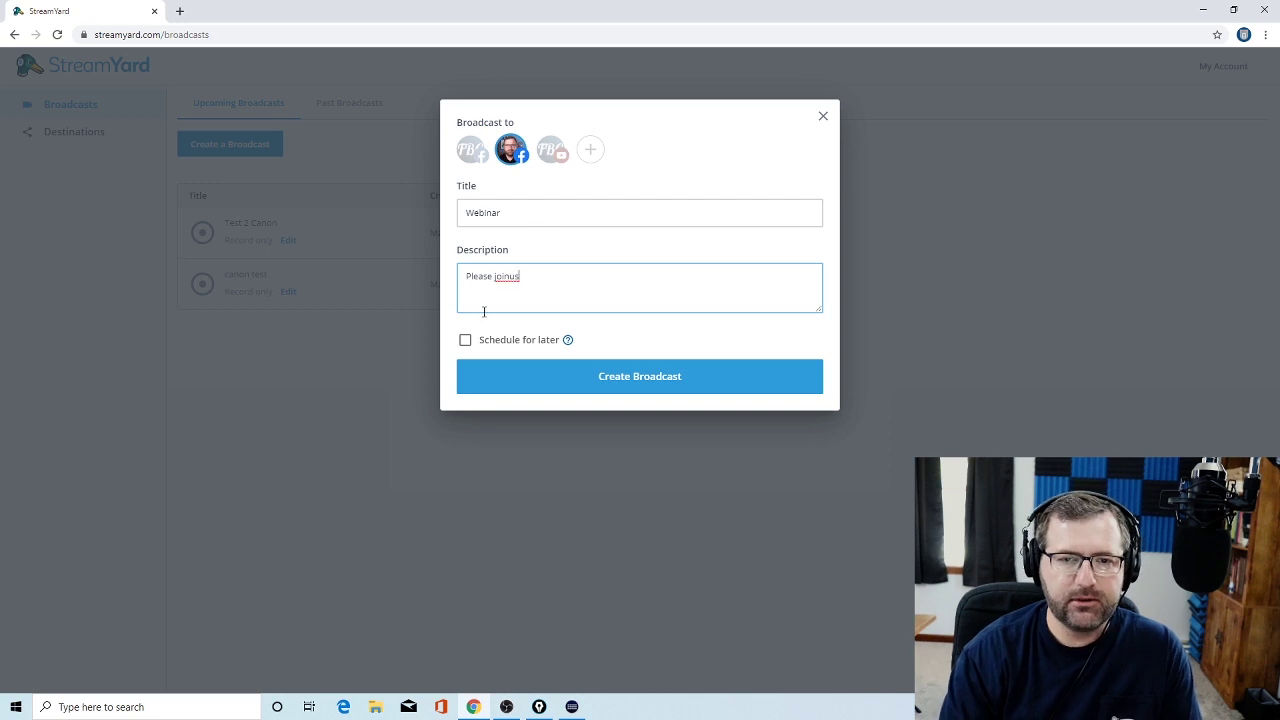
key(BackSpace)
key(BackSpace)
key(BackSpace)
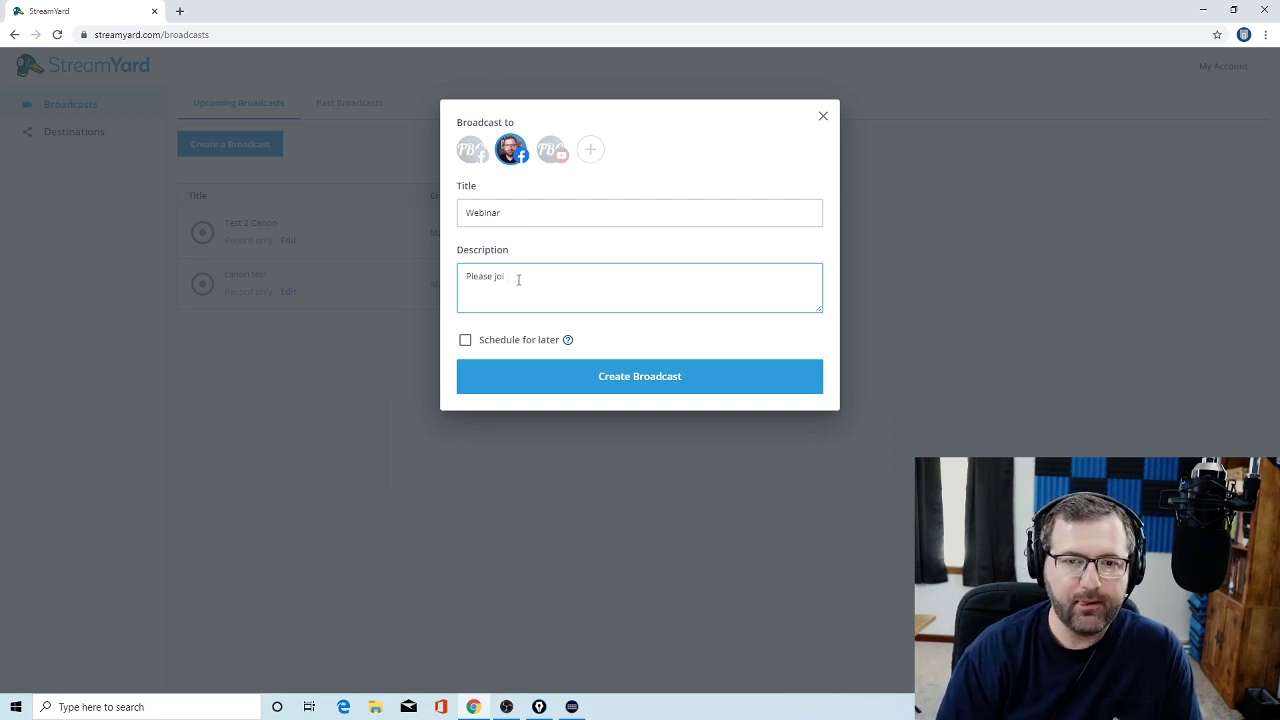
text(n us!)
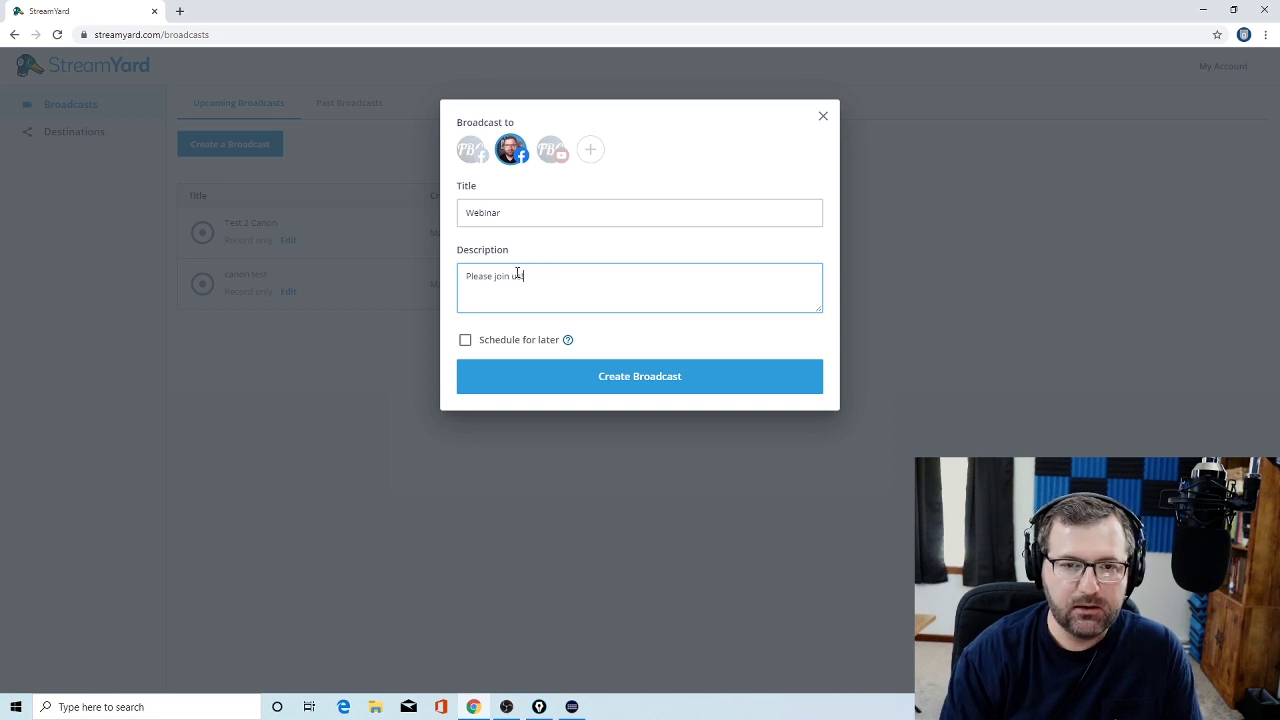
Replace the broadcast's description with "Test" and turn on scheduling for the broadcast.
drag(527, 276, 443, 277)
text(Test)
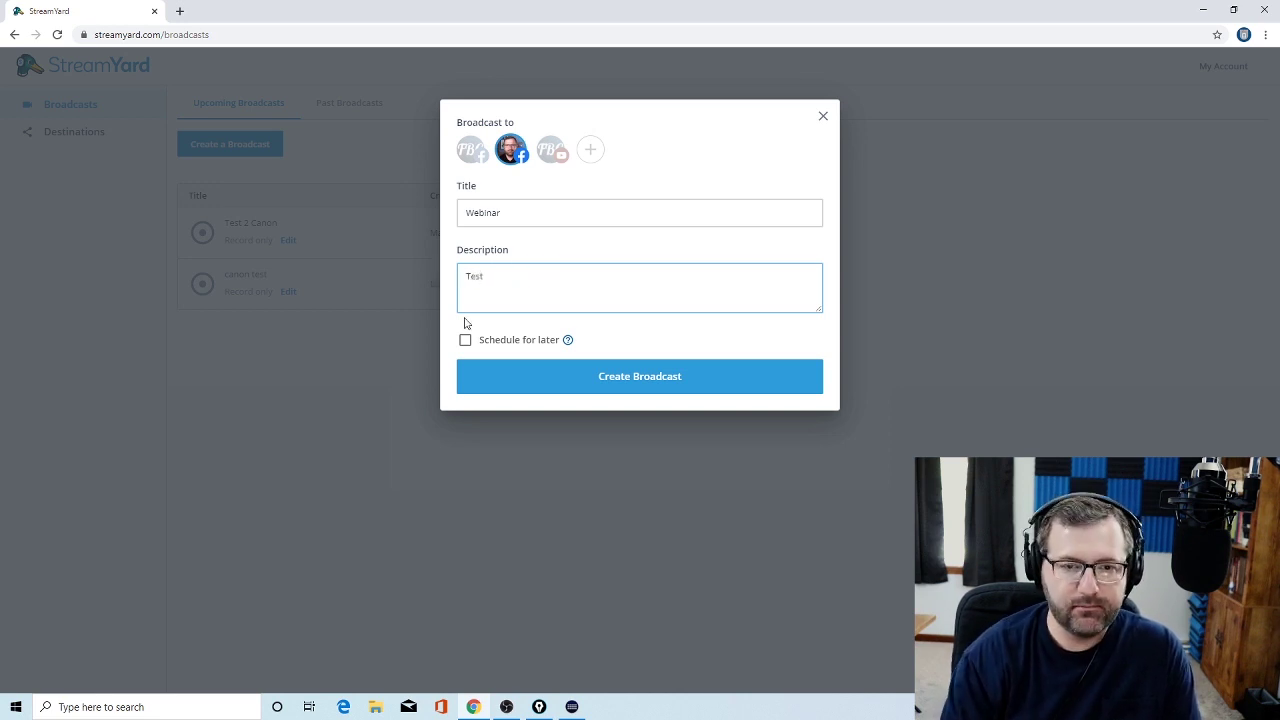
click(465, 340)
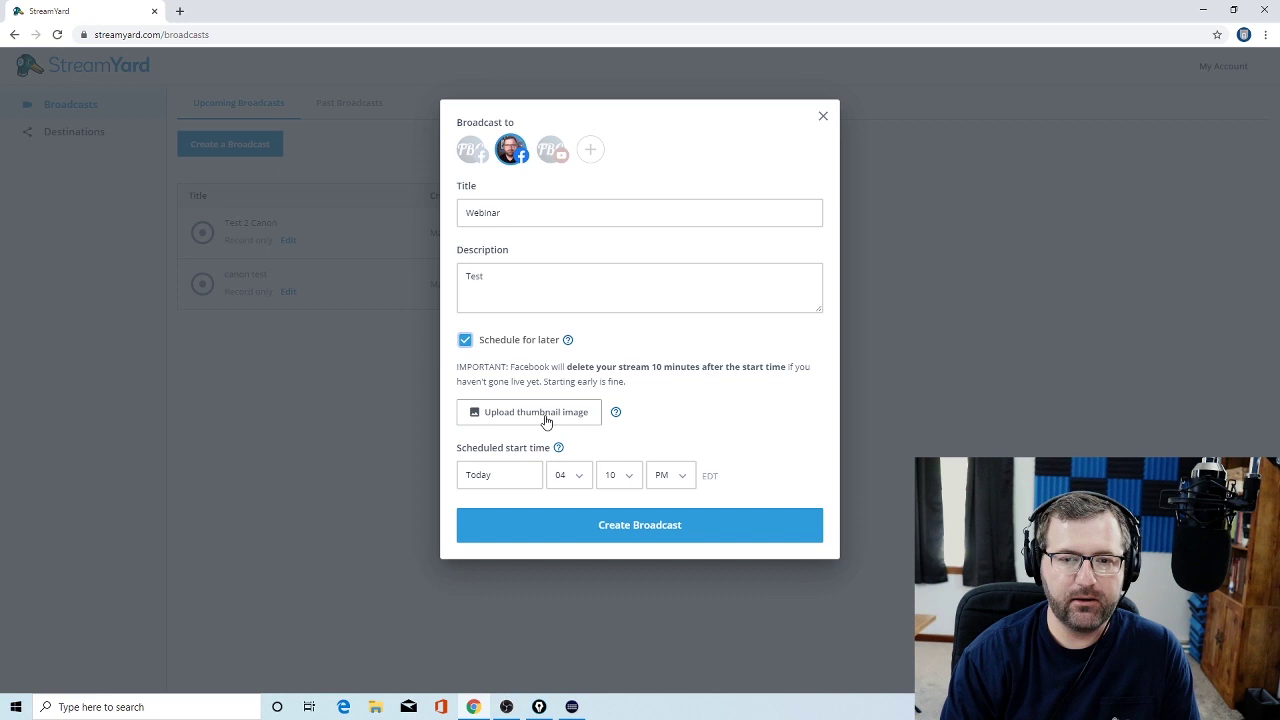
mouse_move(585, 424)
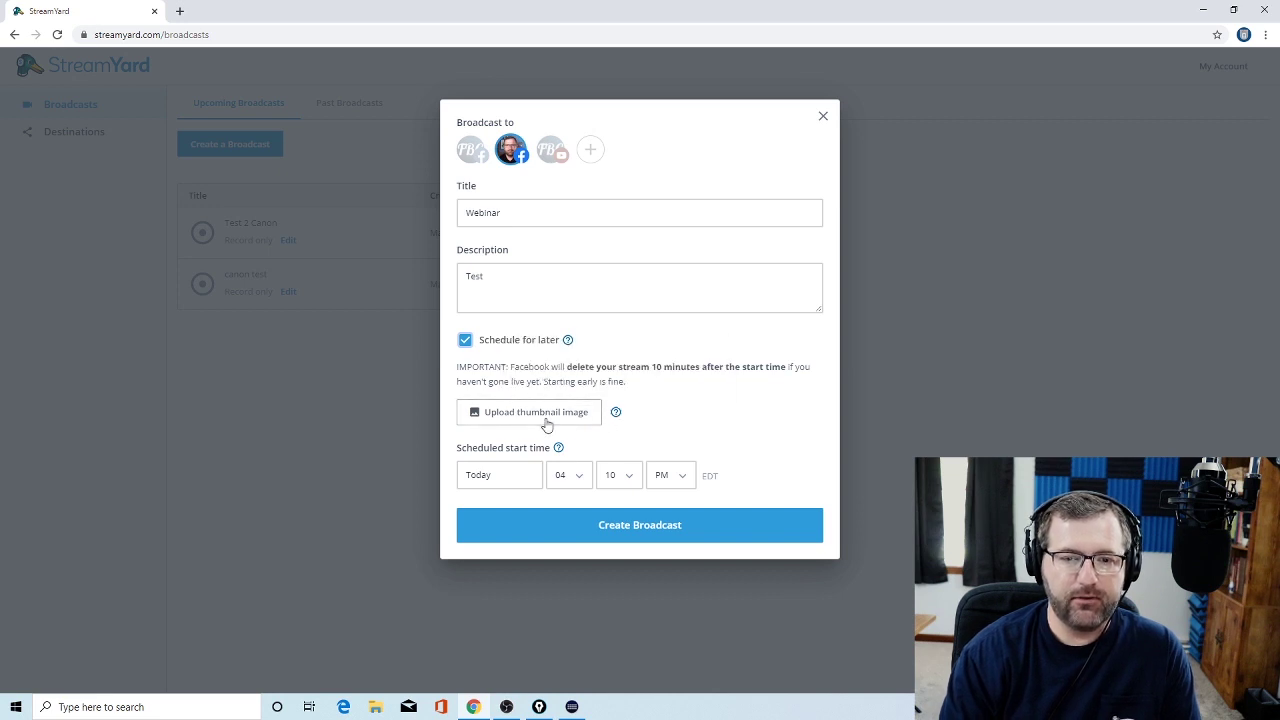
Set the scheduled start to May 15, 2020 at 08:00 PM and create the broadcast.
click(516, 478)
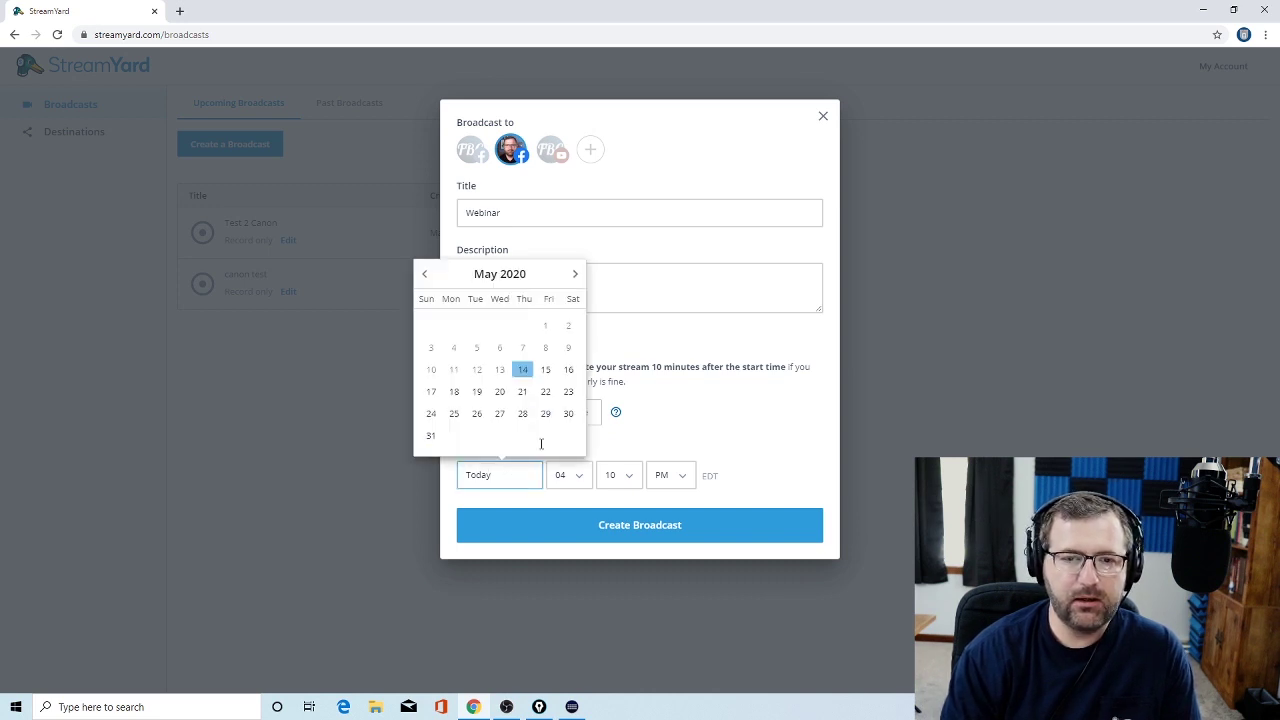
click(547, 372)
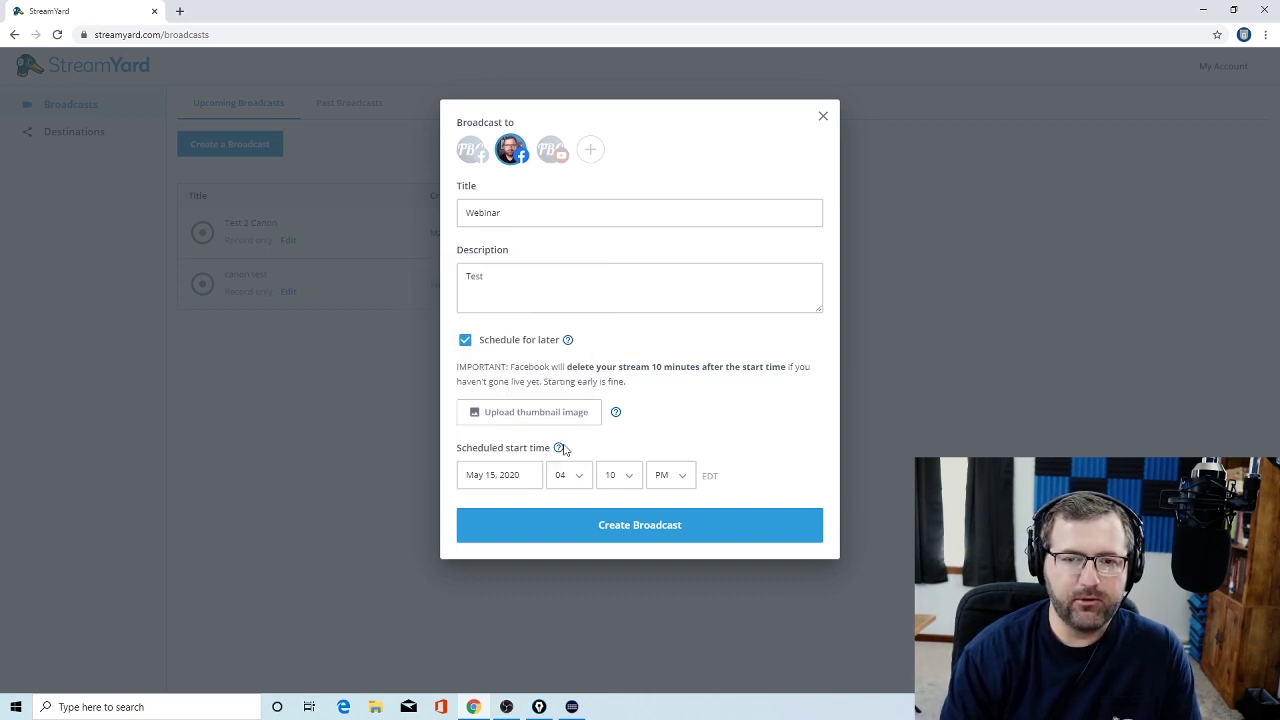
click(566, 476)
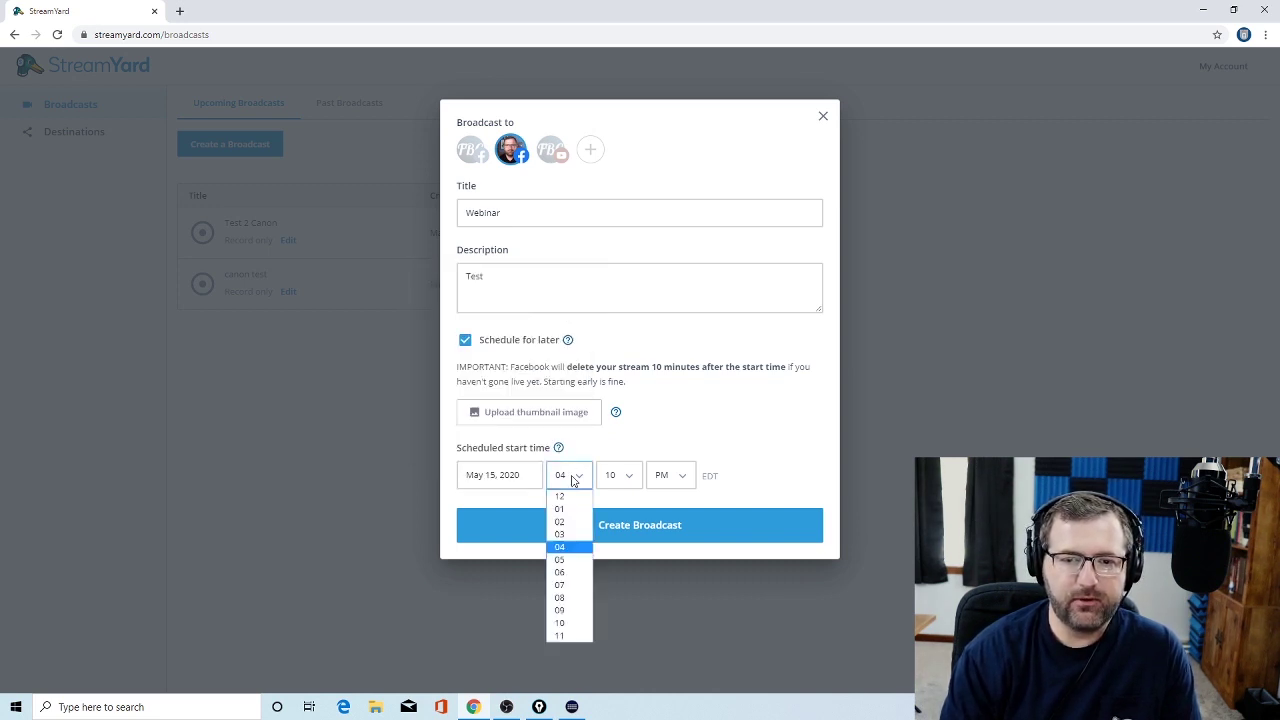
click(565, 585)
click(586, 478)
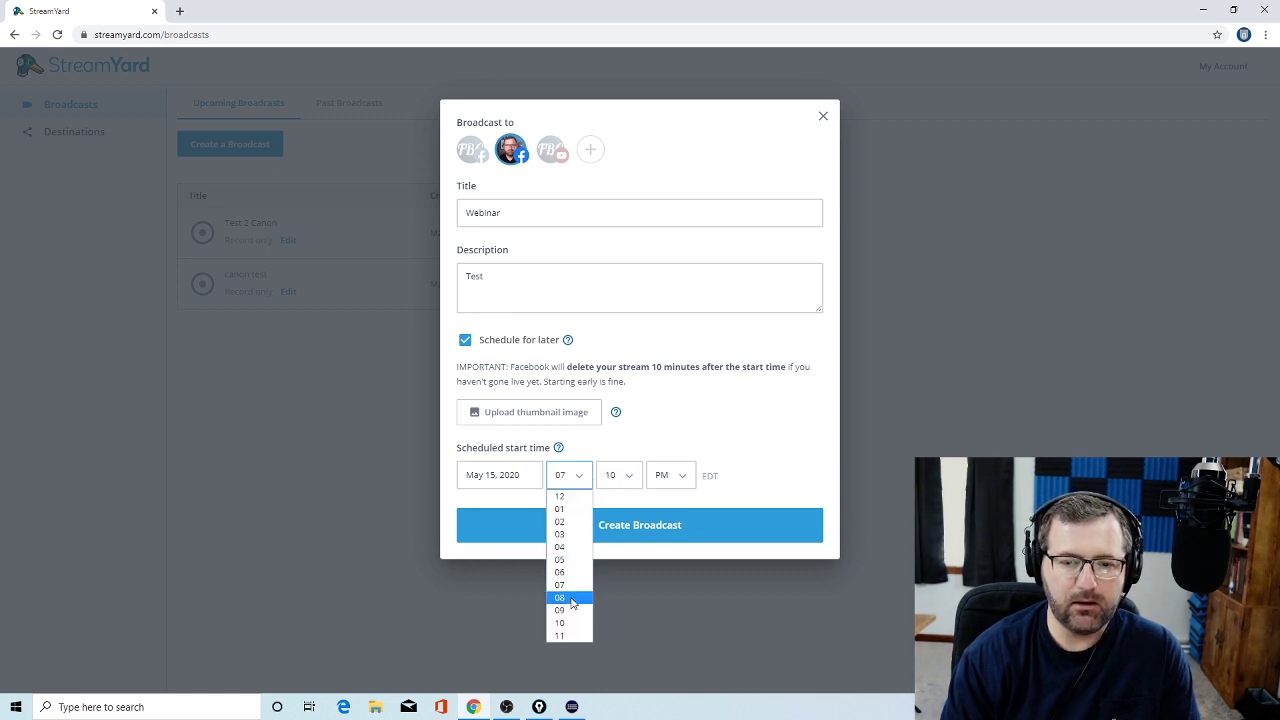
click(570, 598)
click(619, 484)
click(609, 496)
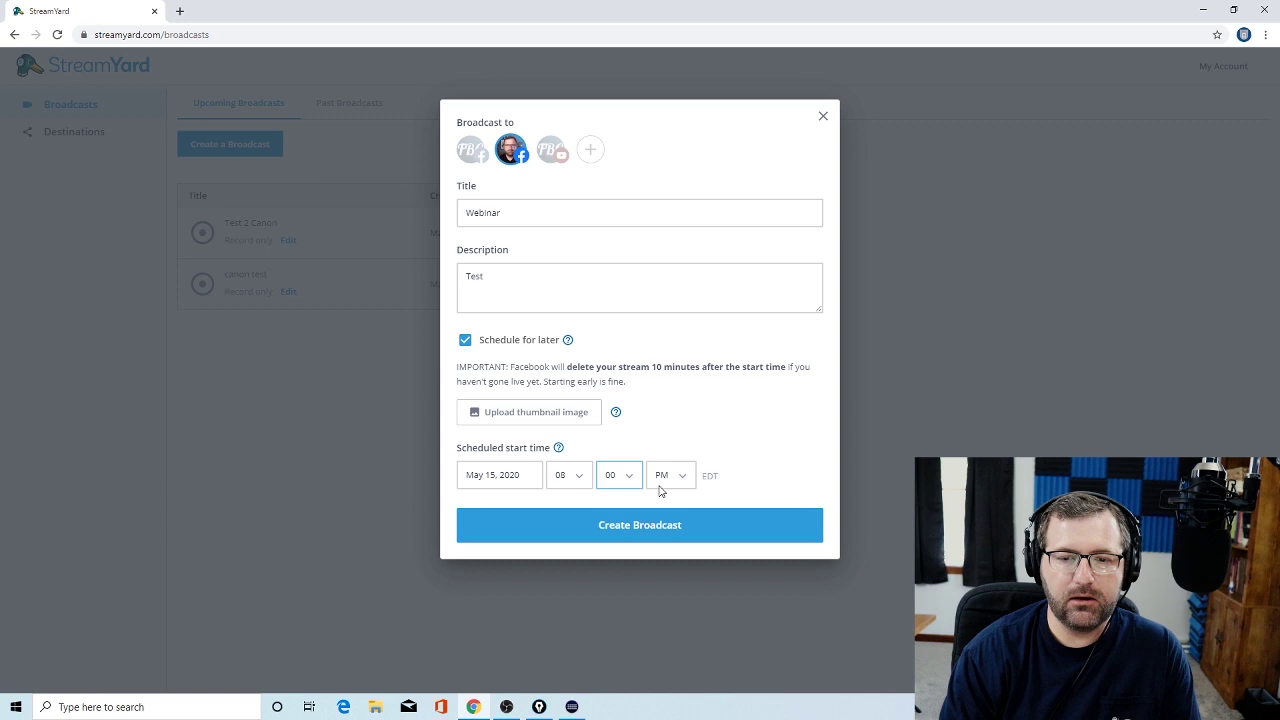
click(662, 484)
click(664, 510)
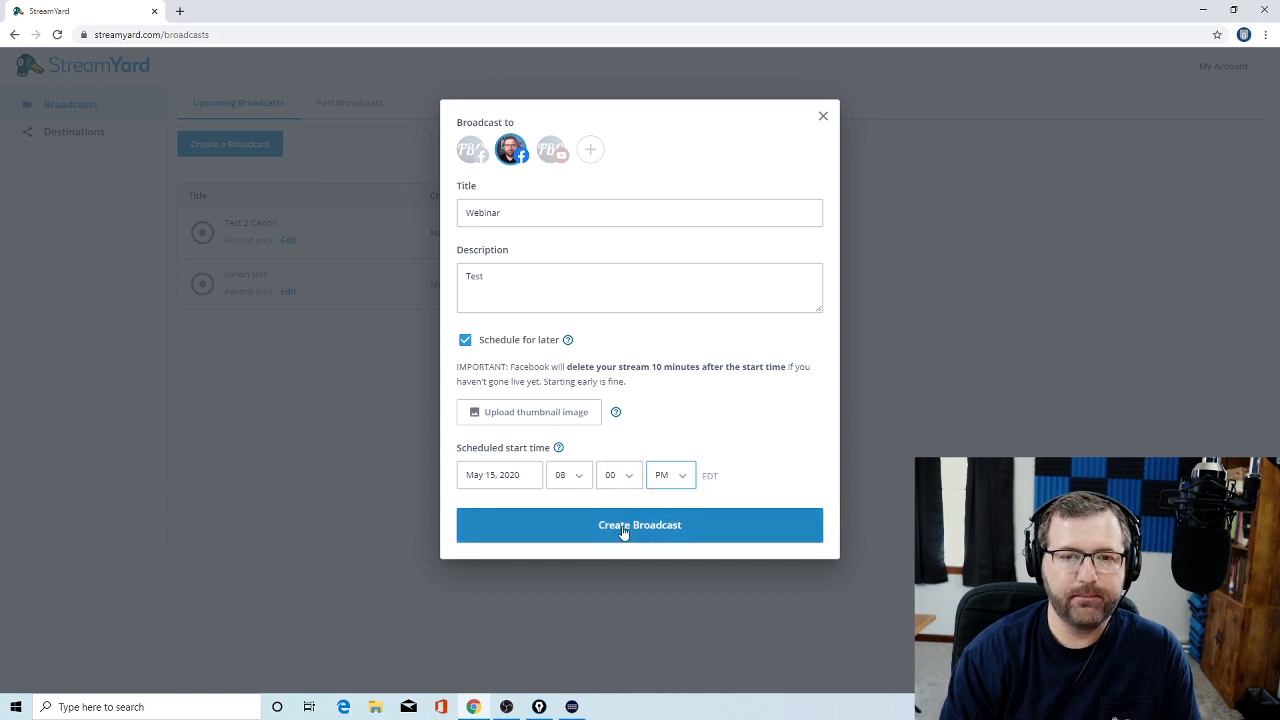
click(622, 526)
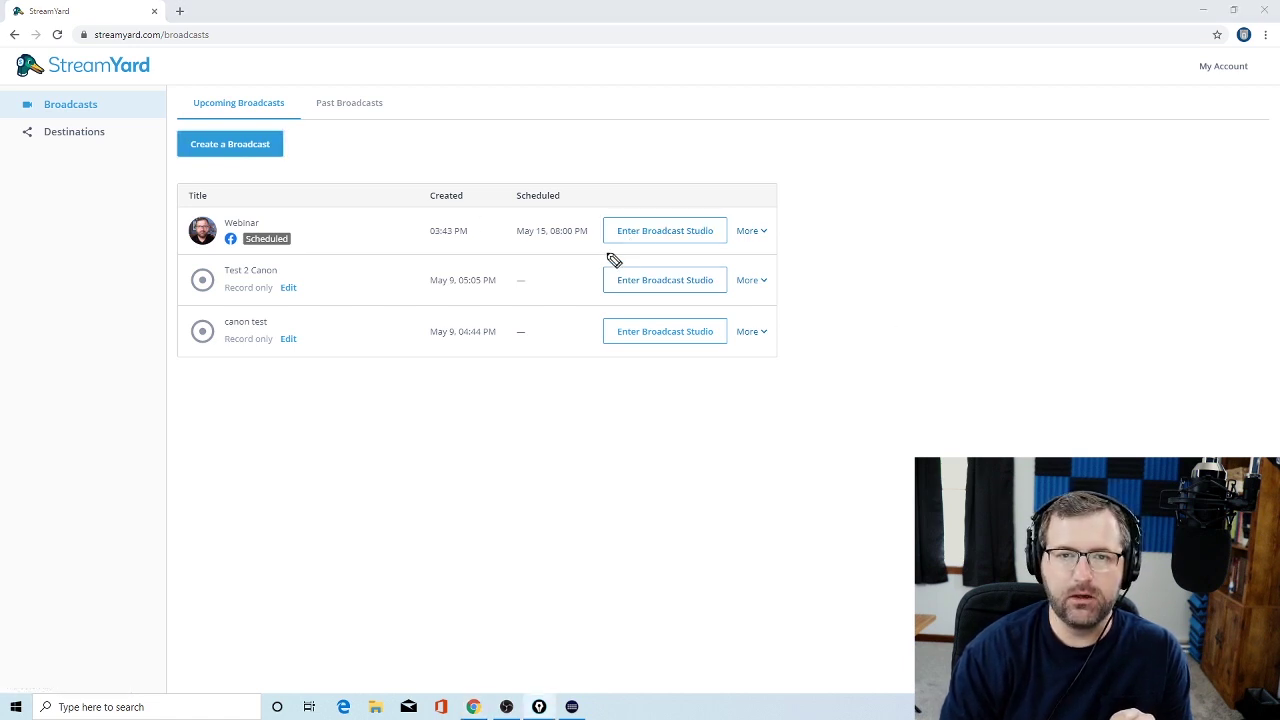
Circle the Webinar broadcast's Enter Broadcast Studio option in blue and clear the mark.
mouse_move(606, 256)
mouse_down()
mouse_move(776, 188)
mouse_move(629, 263)
mouse_up()
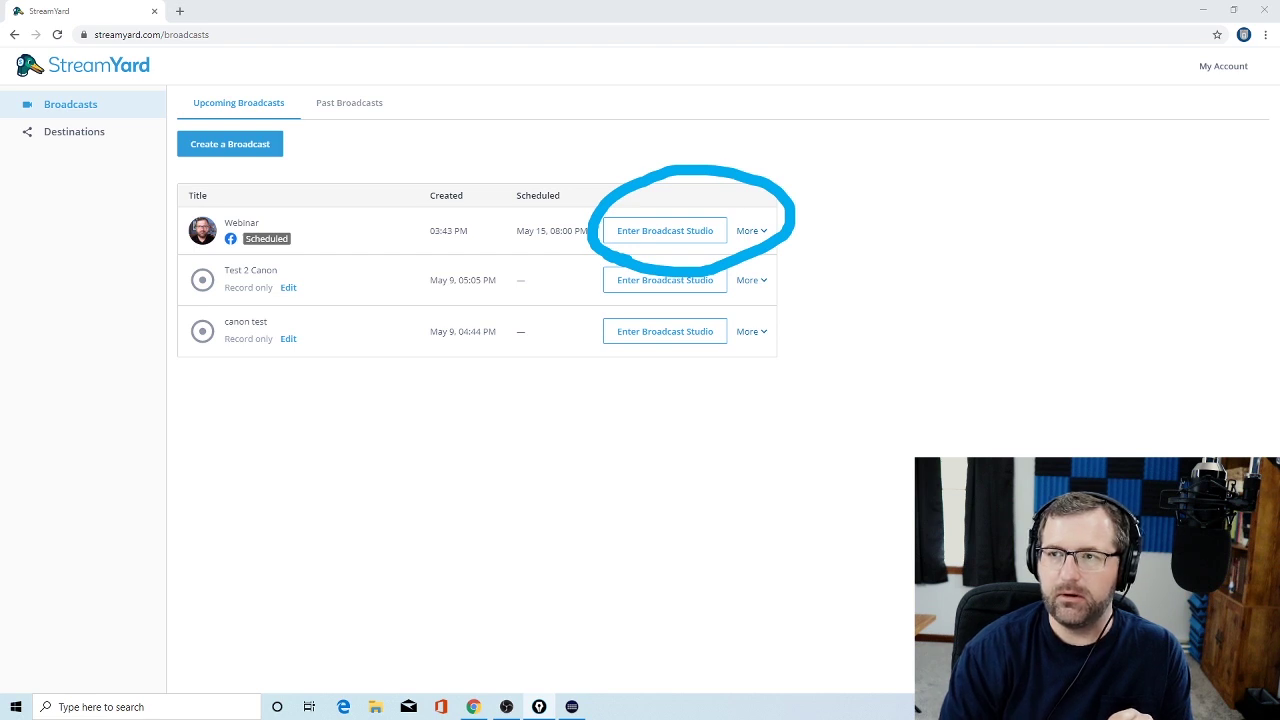
key(Escape)
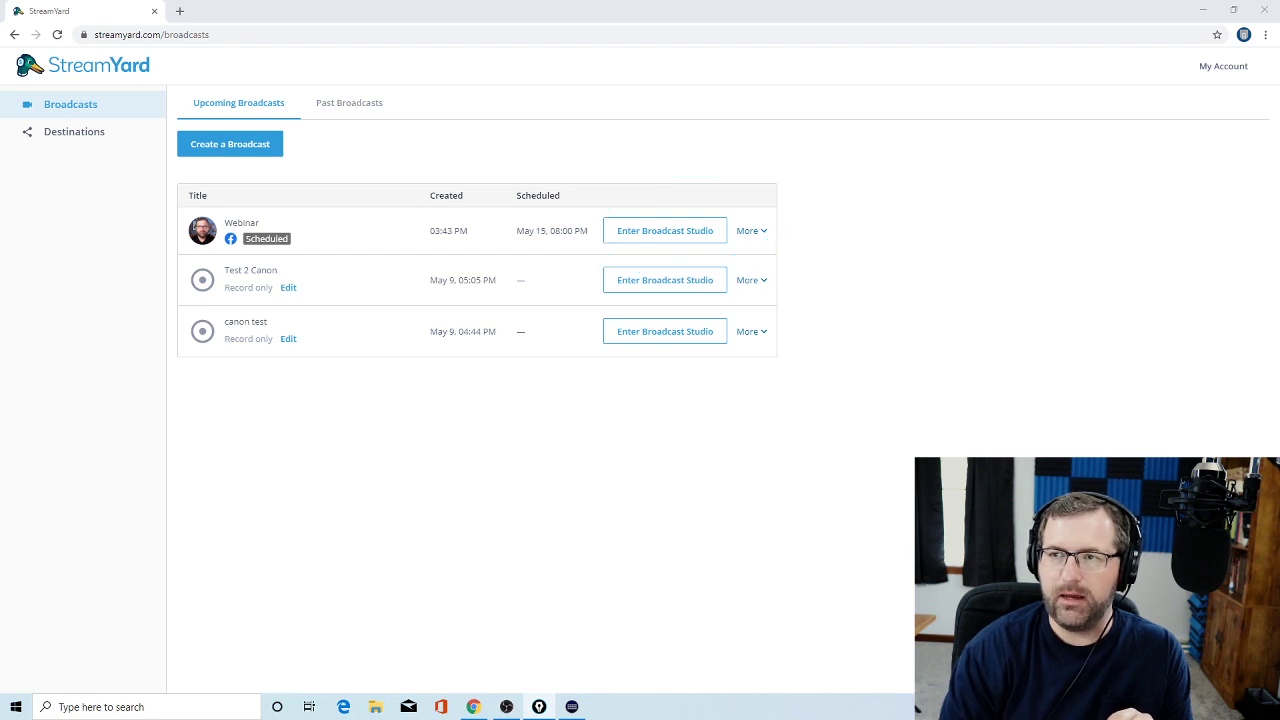
Enter the Webinar broadcast's studio without microphone or camera and dismiss the device access warning.
click(690, 235)
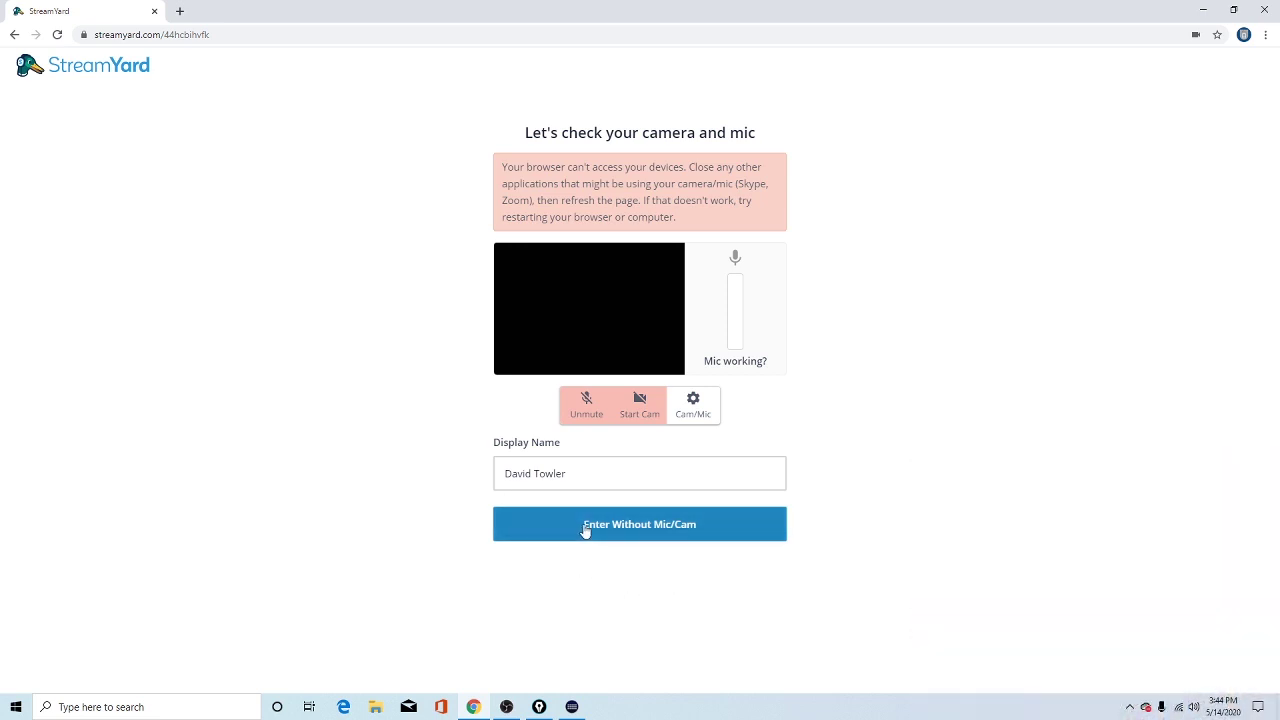
click(617, 531)
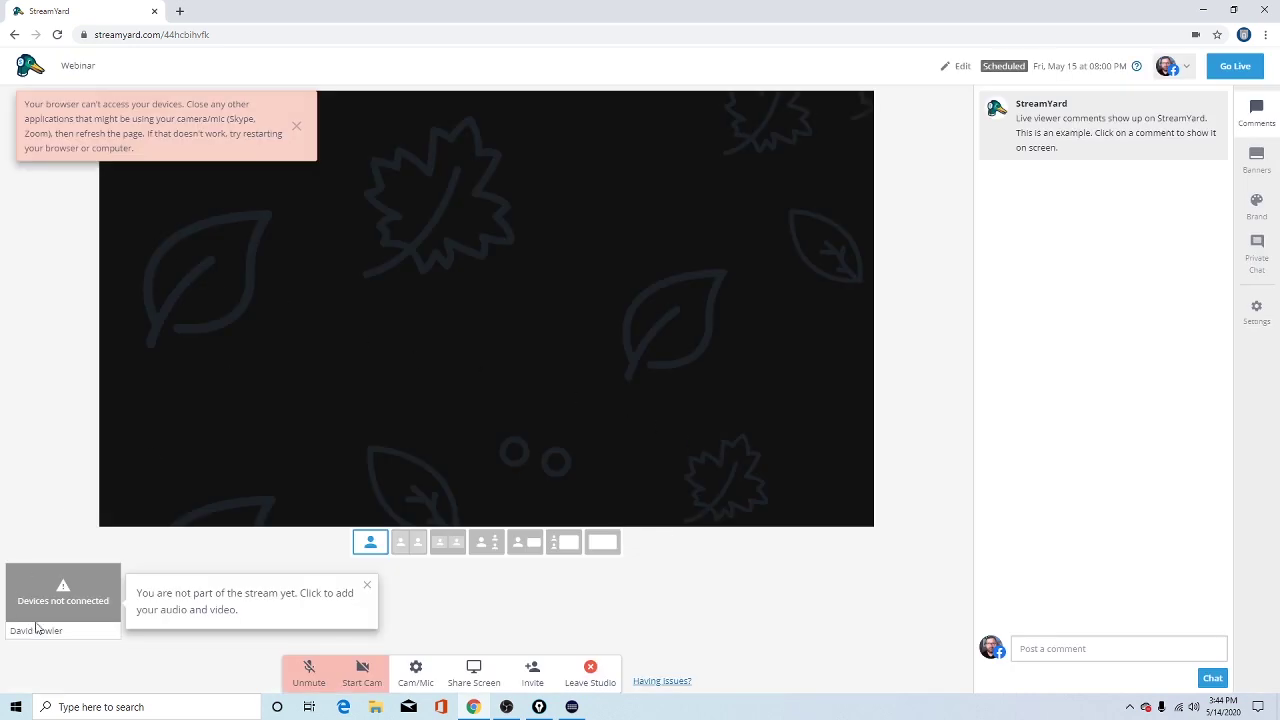
click(296, 126)
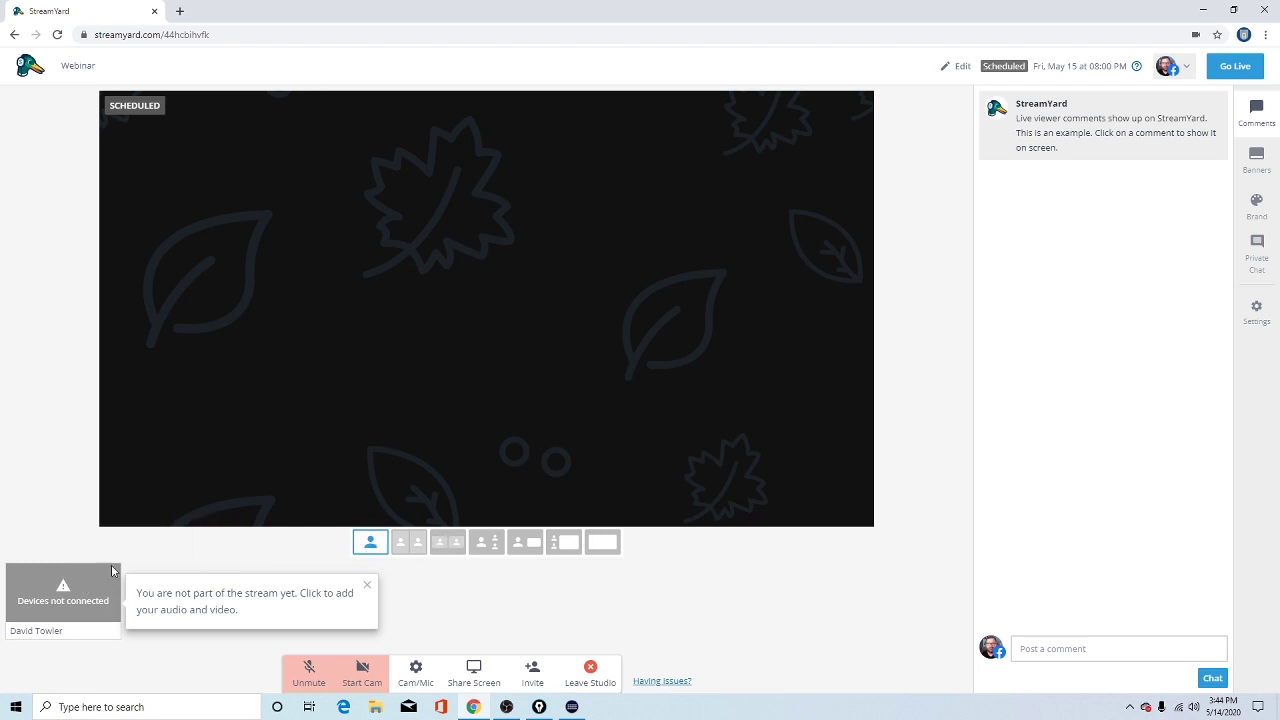
Try the first two-person stage layout and switch to the second one with two separate frames.
click(406, 543)
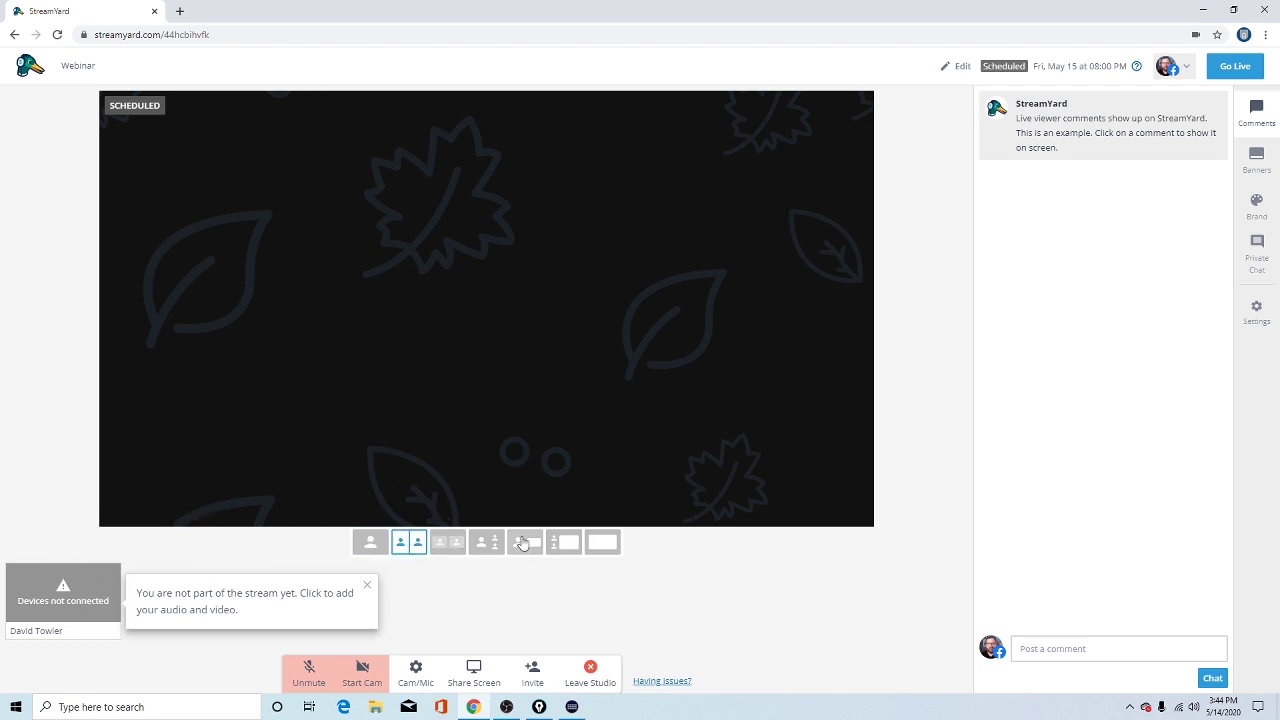
click(448, 545)
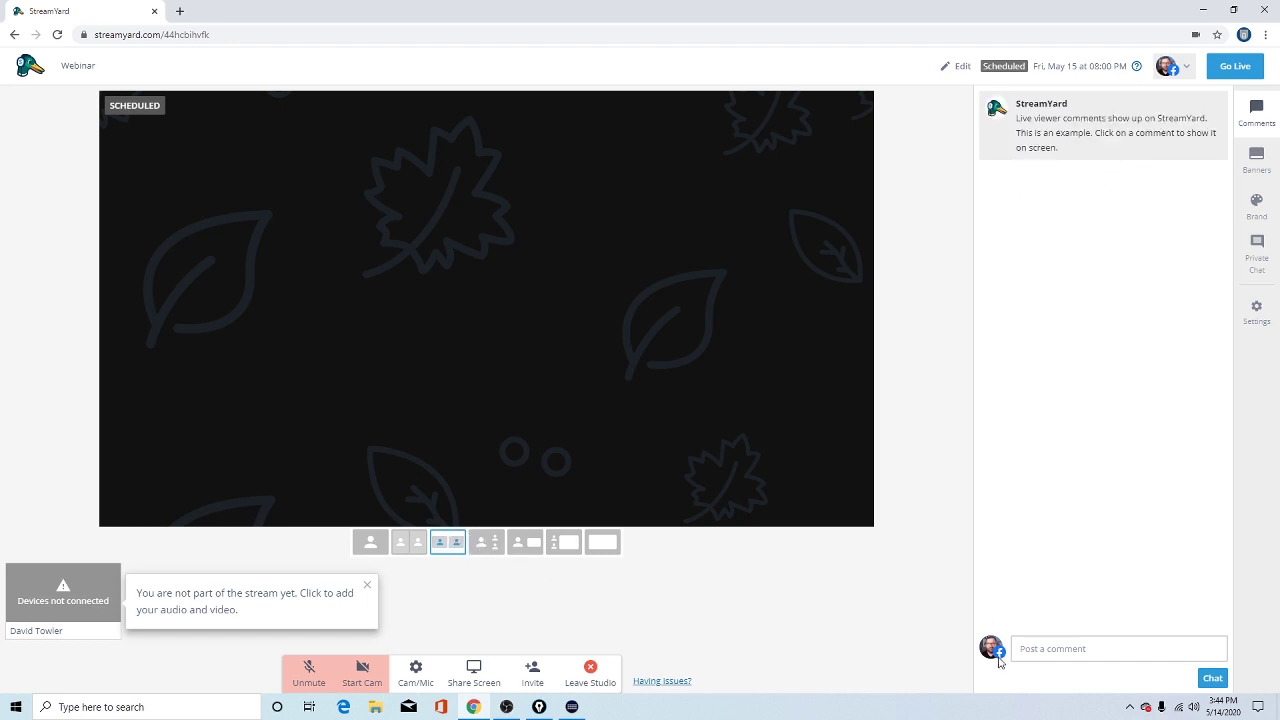
Post the comment "Please join us!" as Supplemental Seminary and show it on the stage.
click(1059, 650)
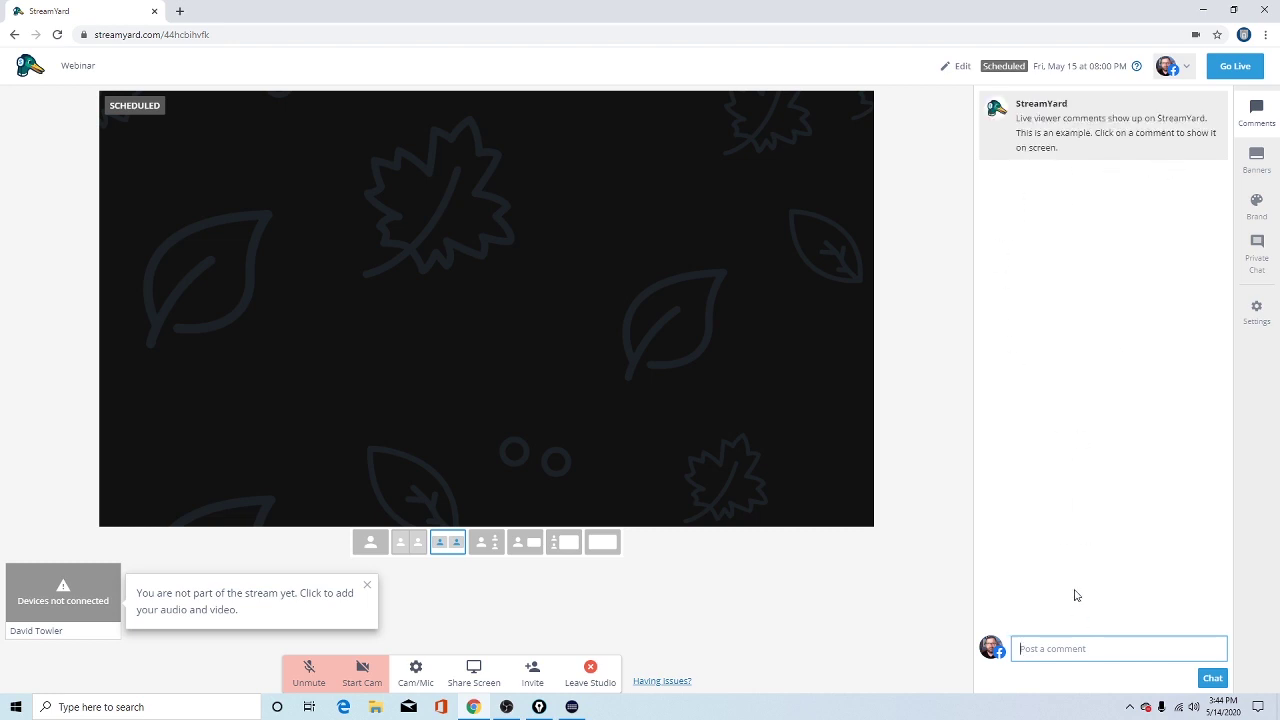
text(Please join us!)
key(Return)
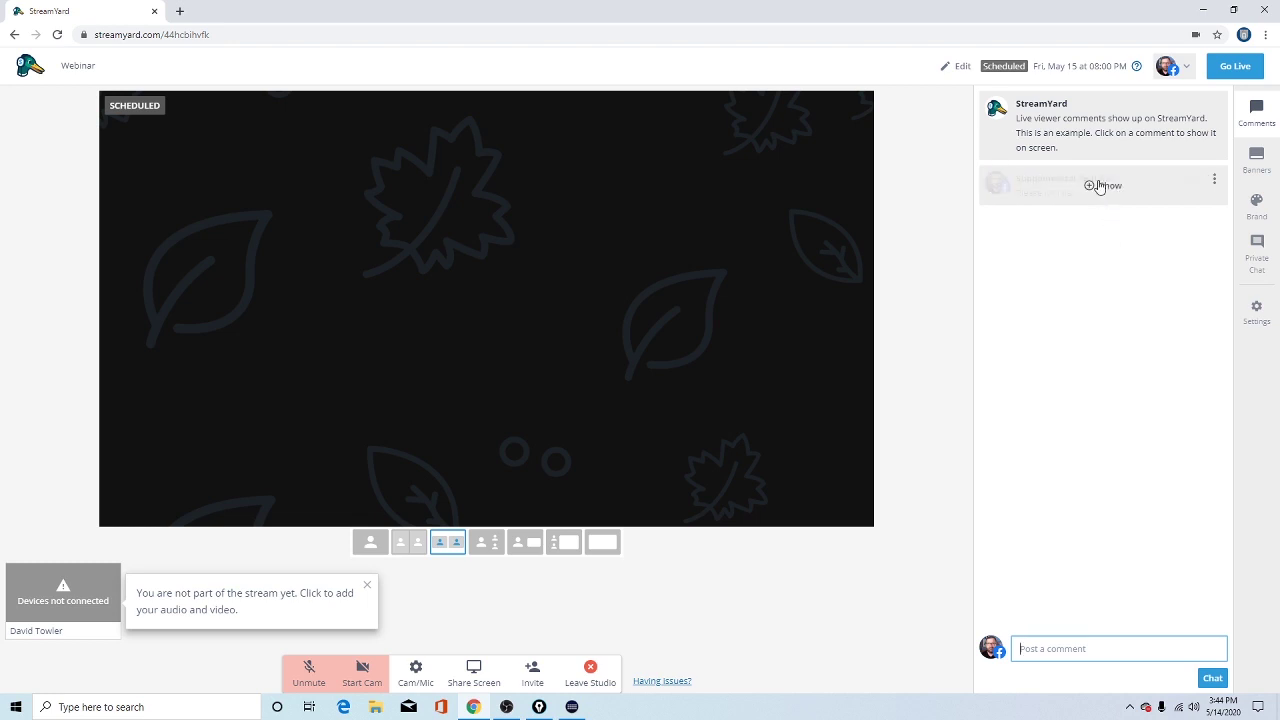
mouse_move(1069, 197)
click(1104, 187)
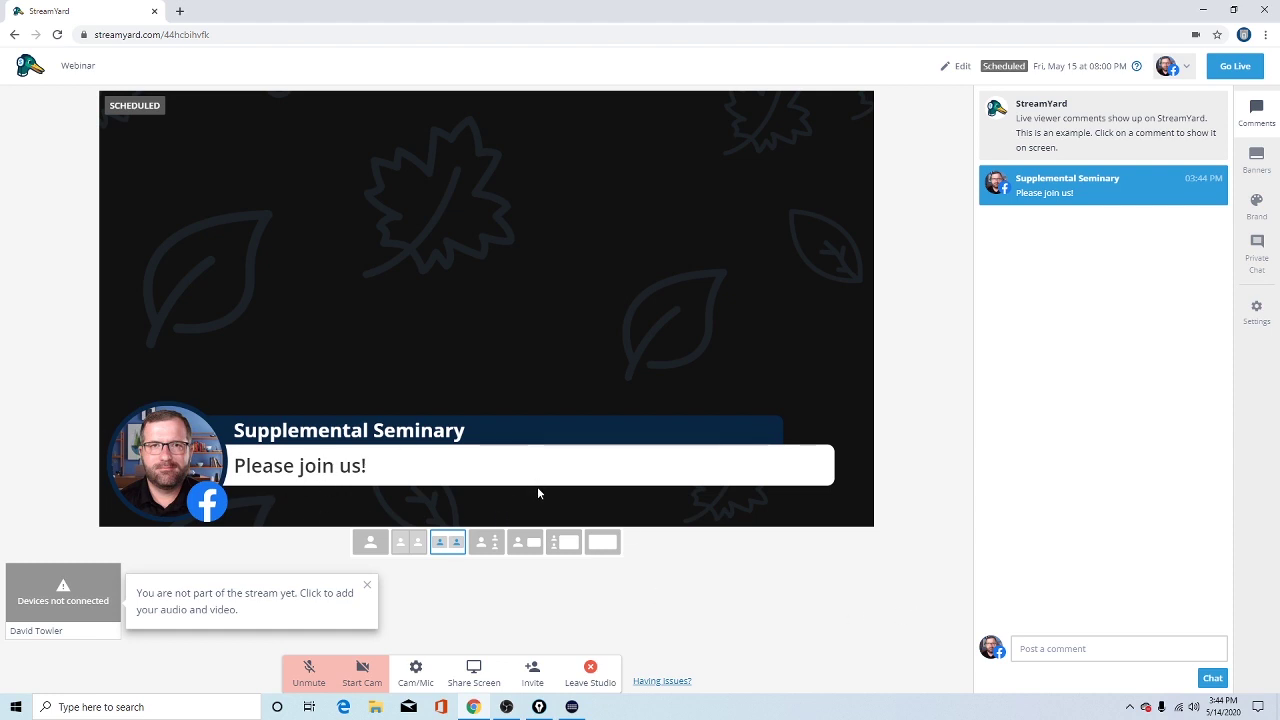
Look at the example banners briefly and hide the "Please join us!" comment from the stage.
click(1257, 158)
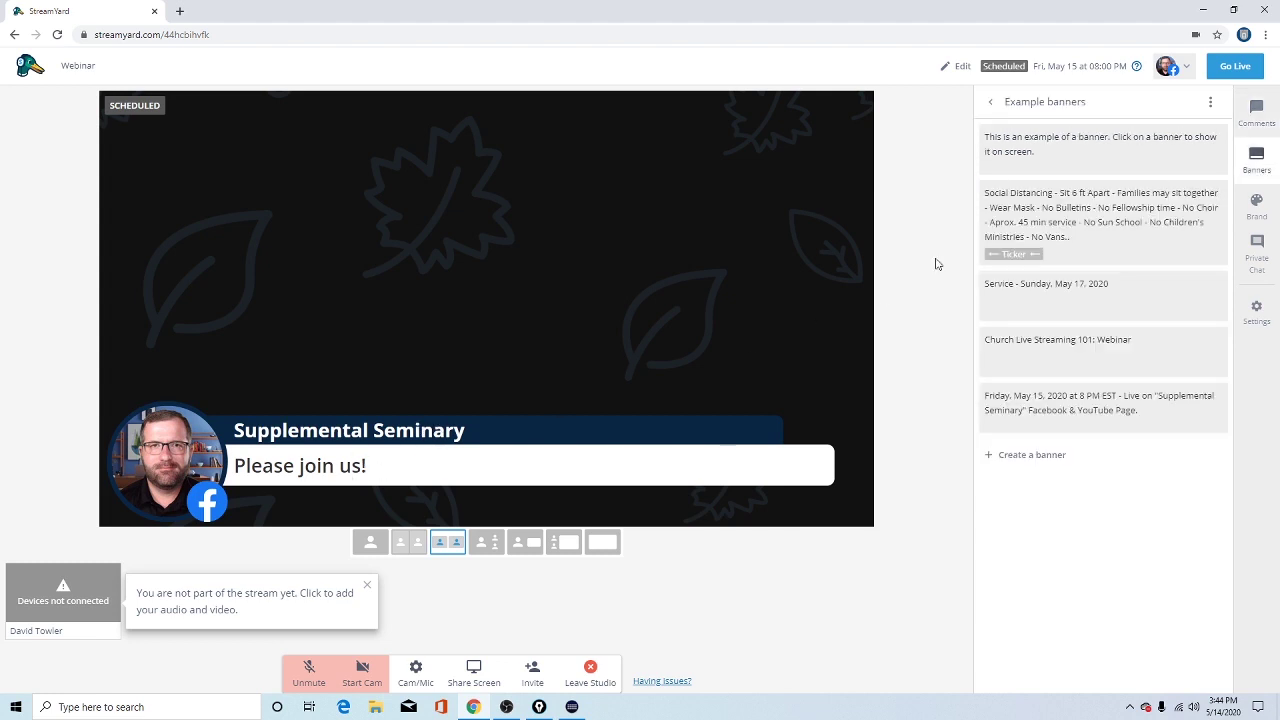
click(1257, 110)
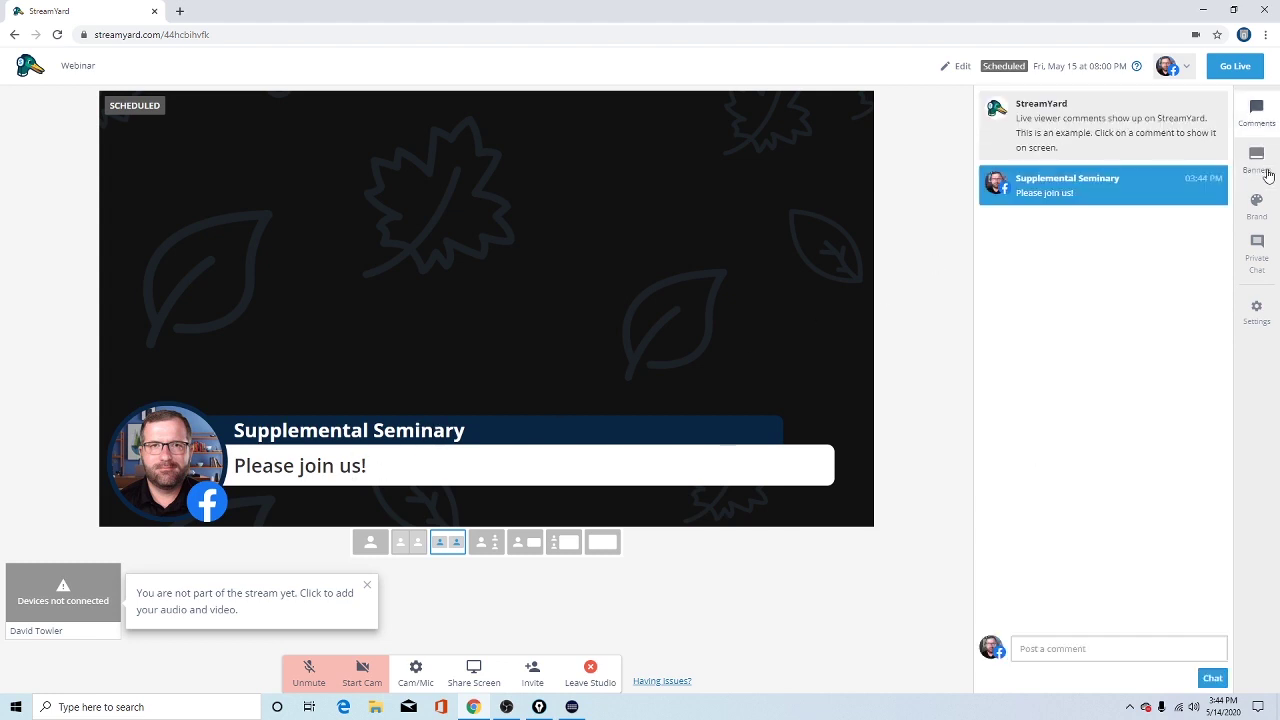
click(1105, 186)
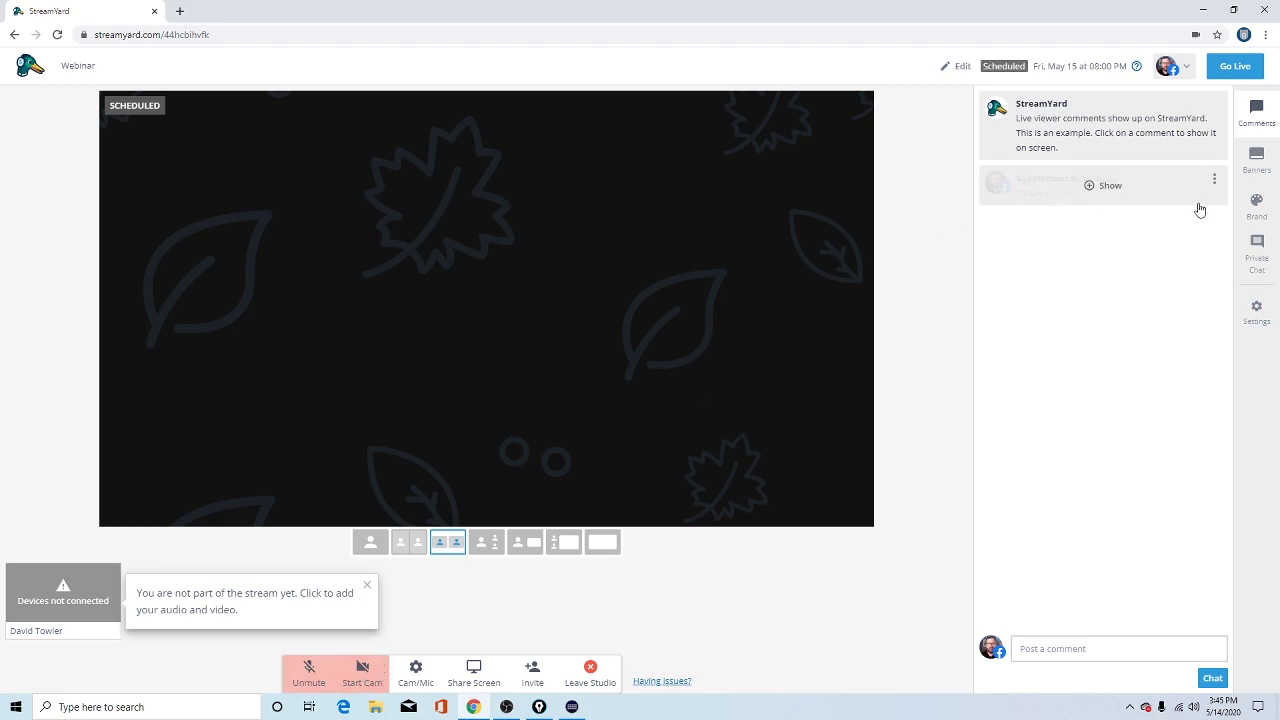
Show the "Service - Sunday, May 17, 2020" banner on the stage, and show and hide the Social Distancing ticker along with it.
click(1257, 162)
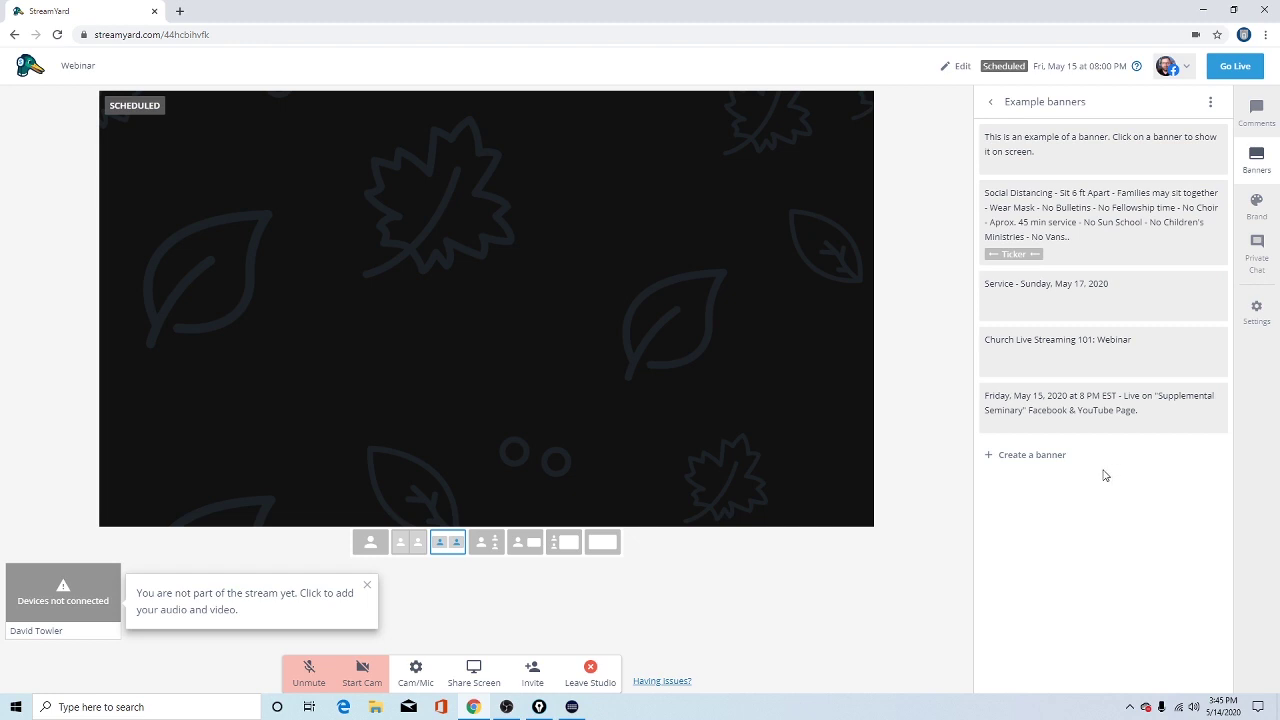
click(1090, 300)
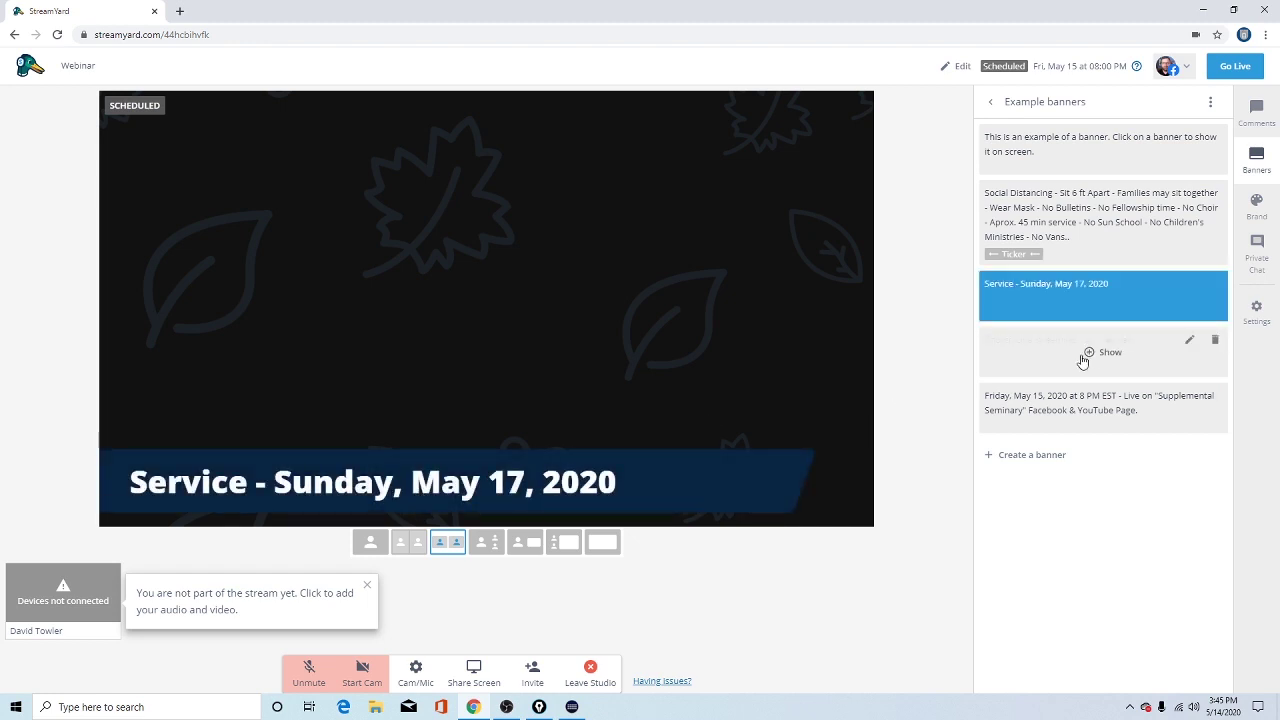
mouse_move(1046, 234)
click(1097, 228)
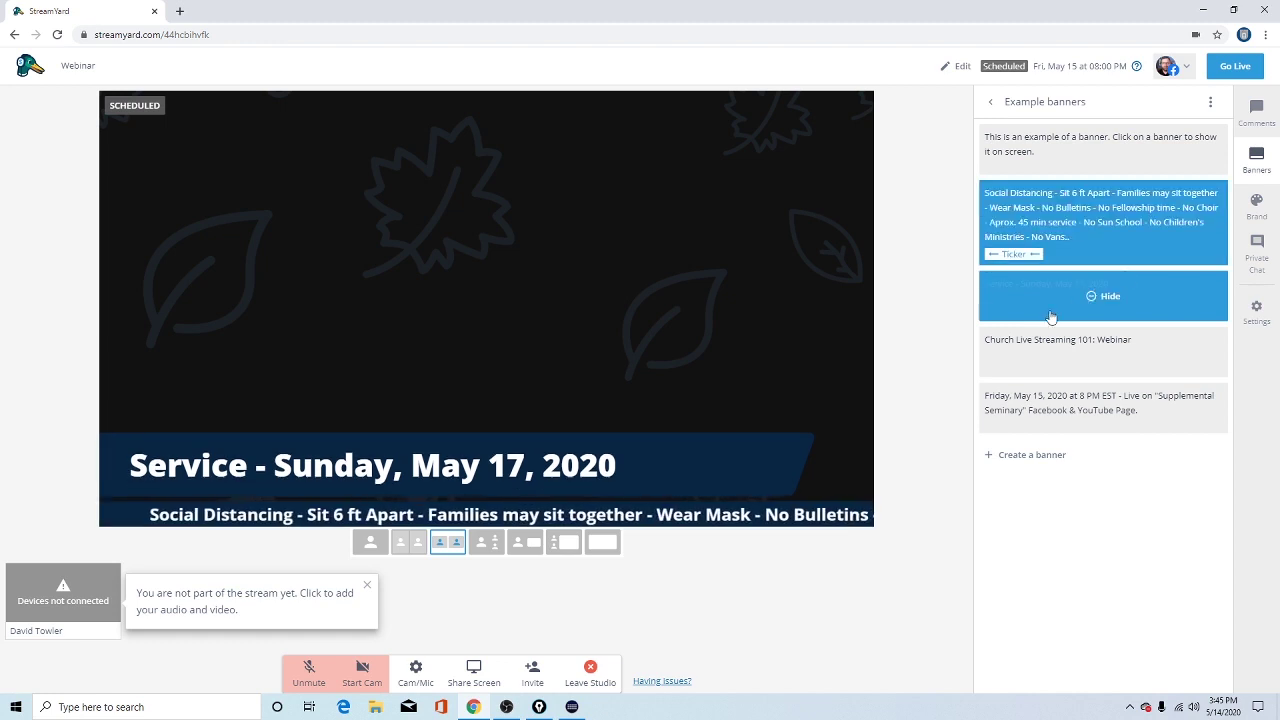
click(1160, 213)
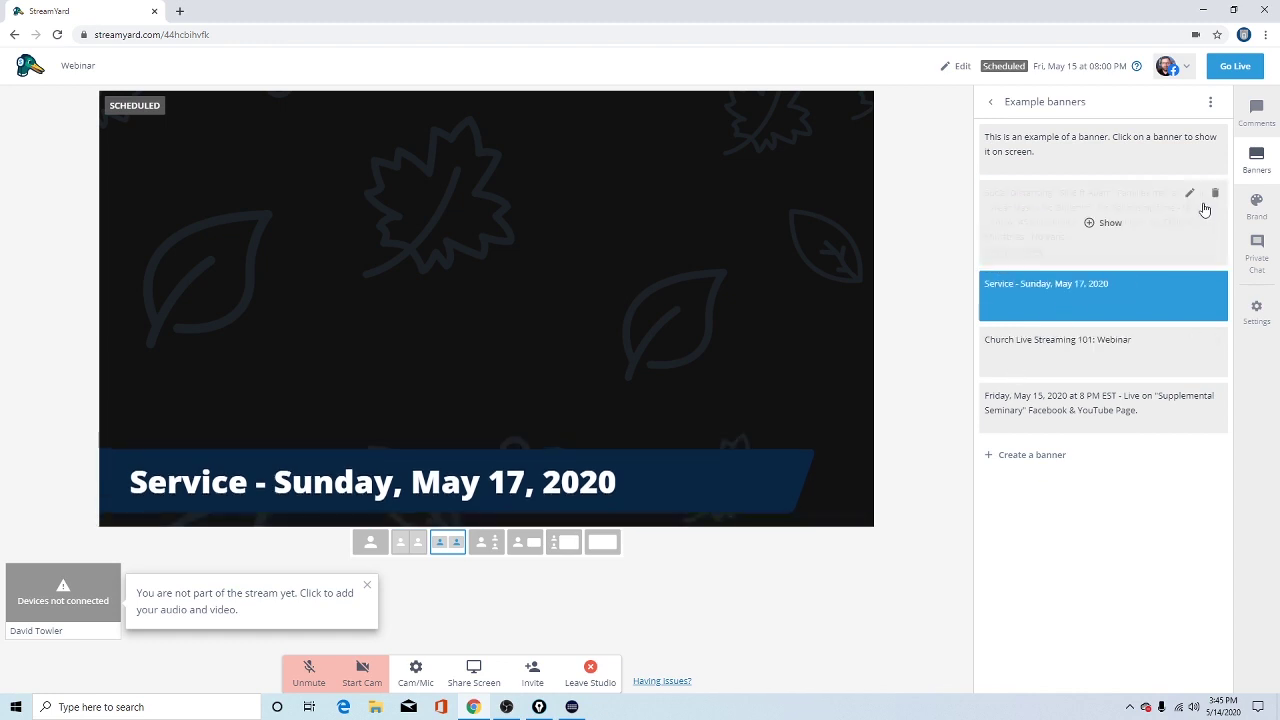
Save the Social Distancing banner with the ticker scroll option enabled and show it on the stage alongside the Service banner.
click(1188, 192)
click(988, 266)
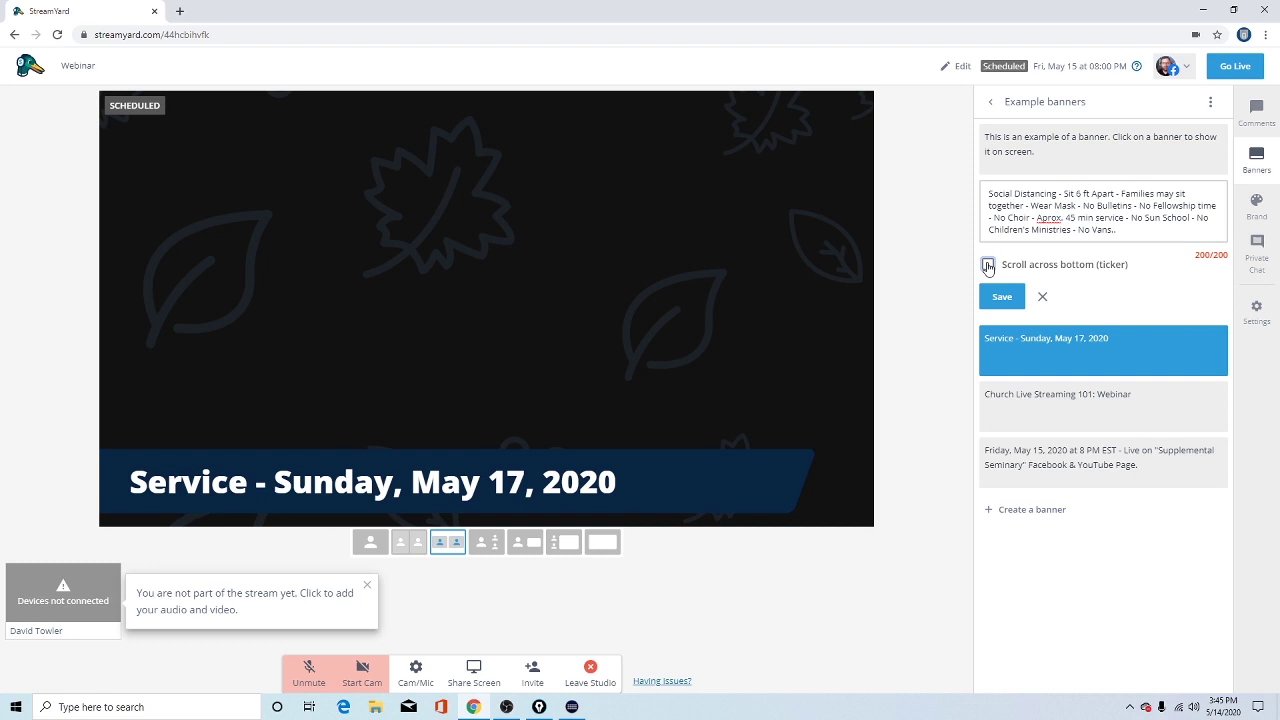
click(988, 266)
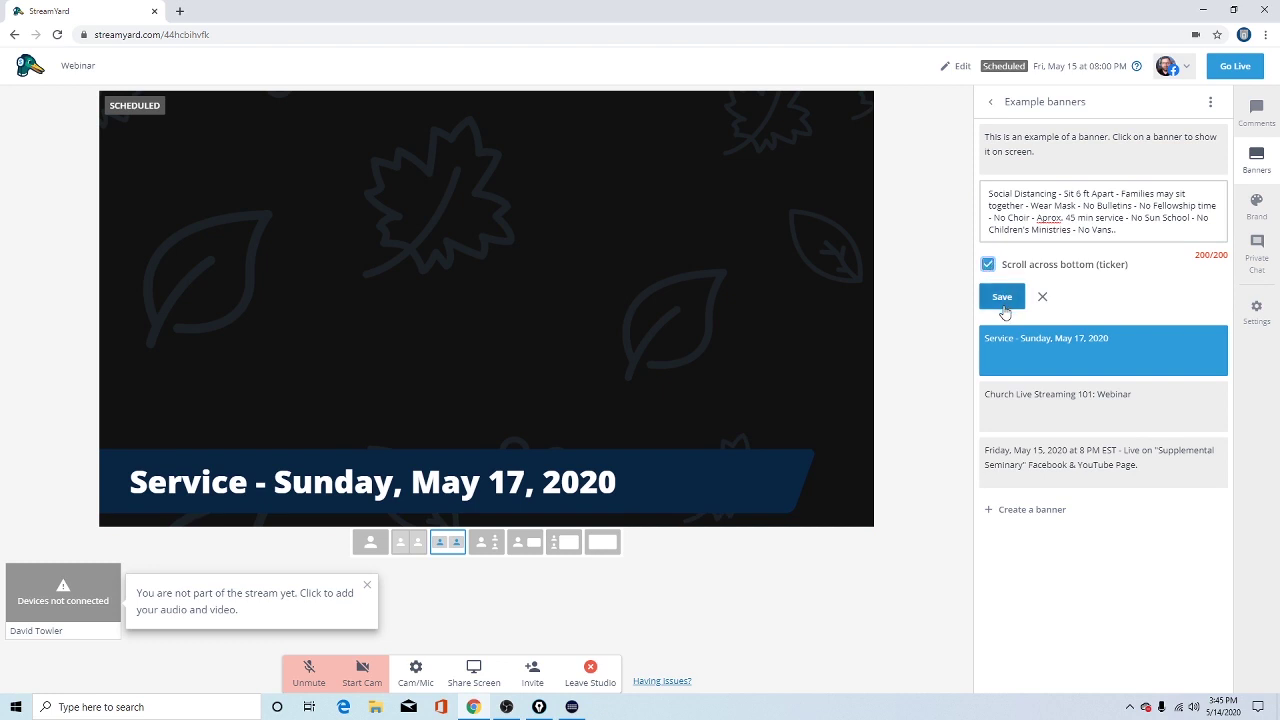
click(1003, 300)
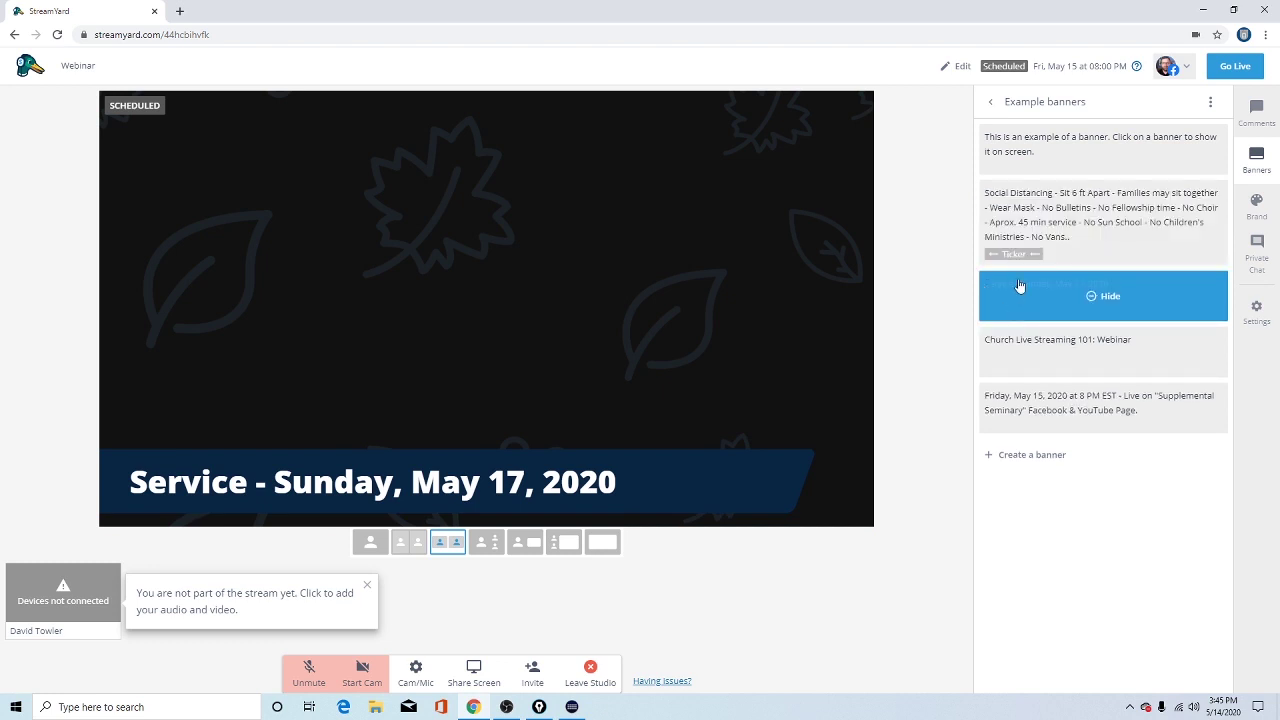
click(1049, 233)
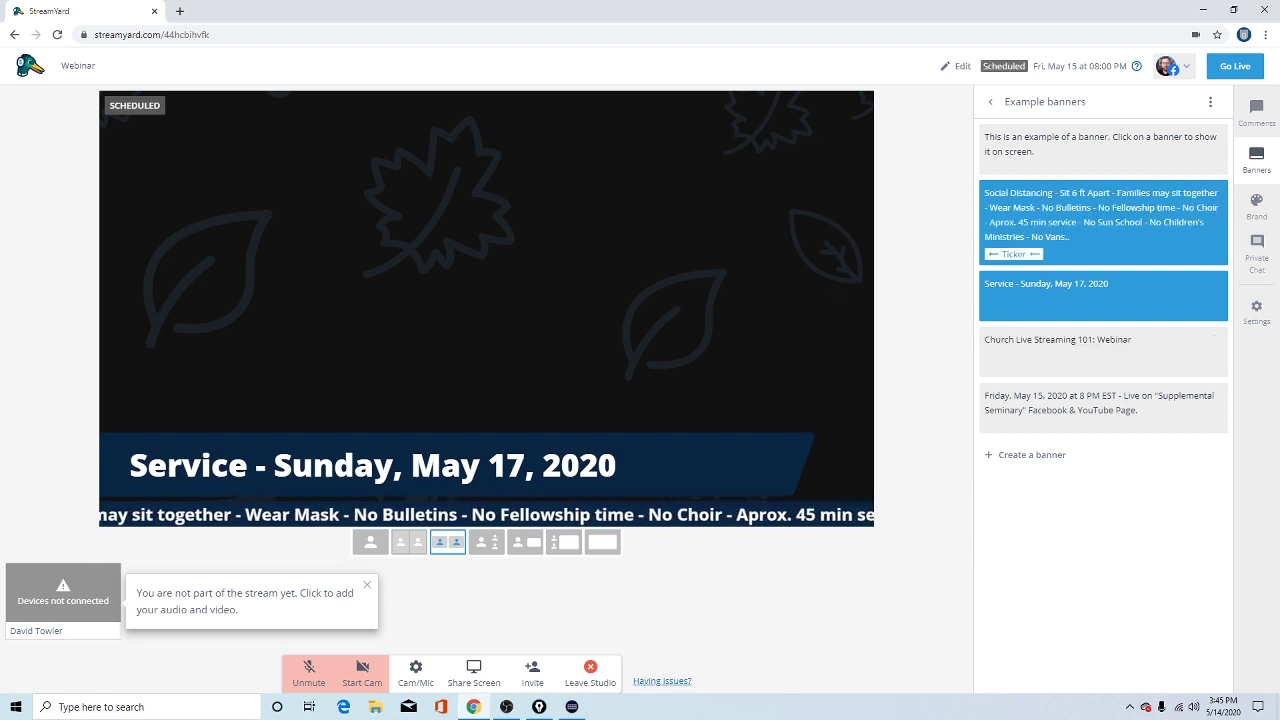
Show the "Powered by StreamYard" logo on the stage and open the private chat.
click(1256, 205)
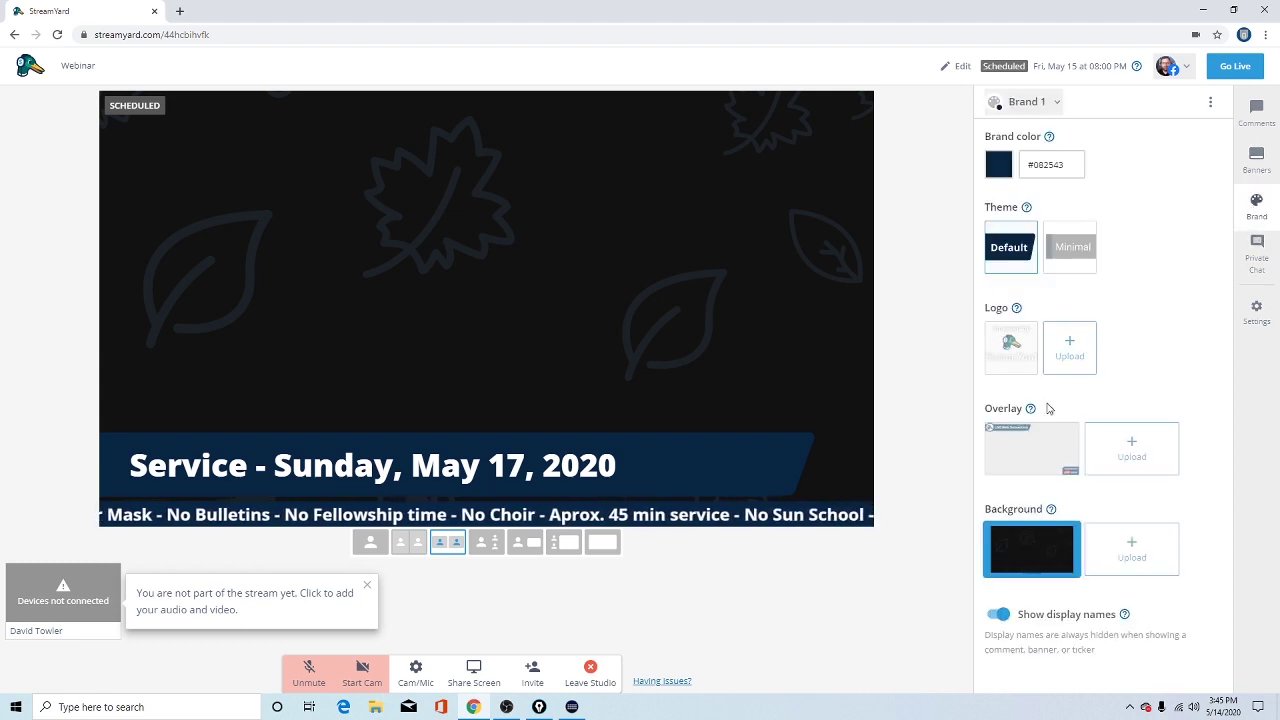
click(1010, 350)
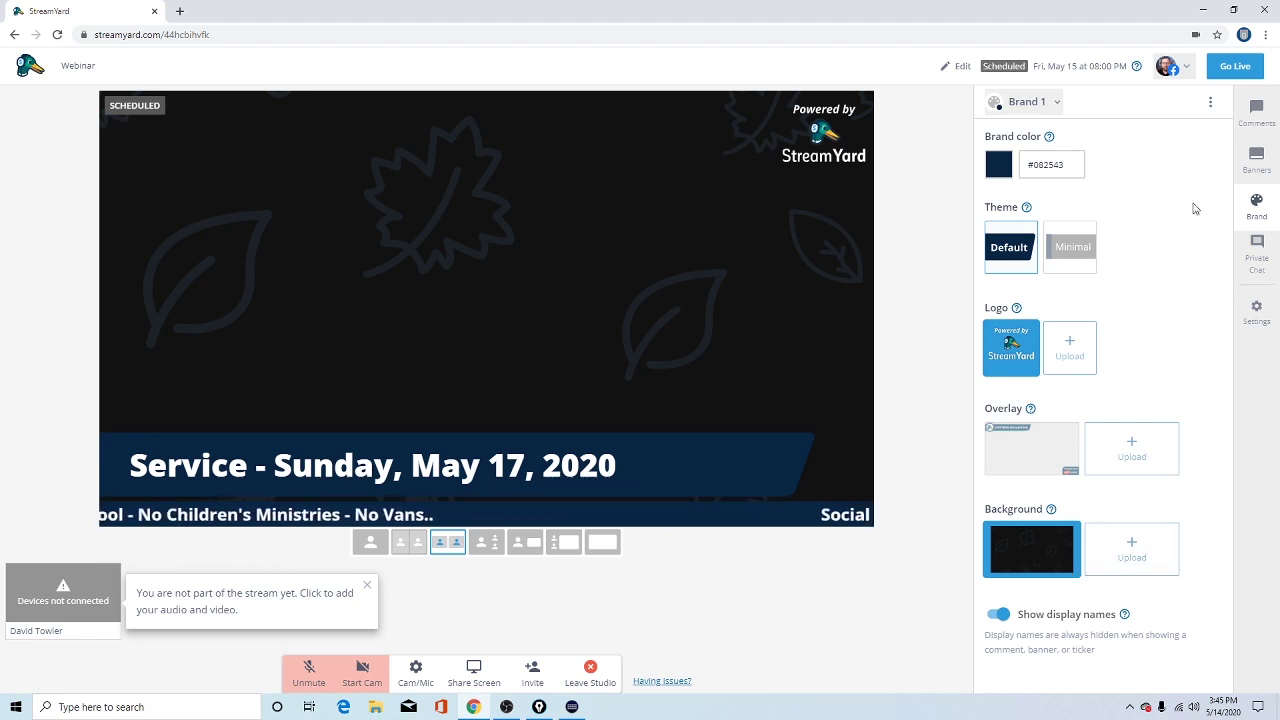
click(1236, 256)
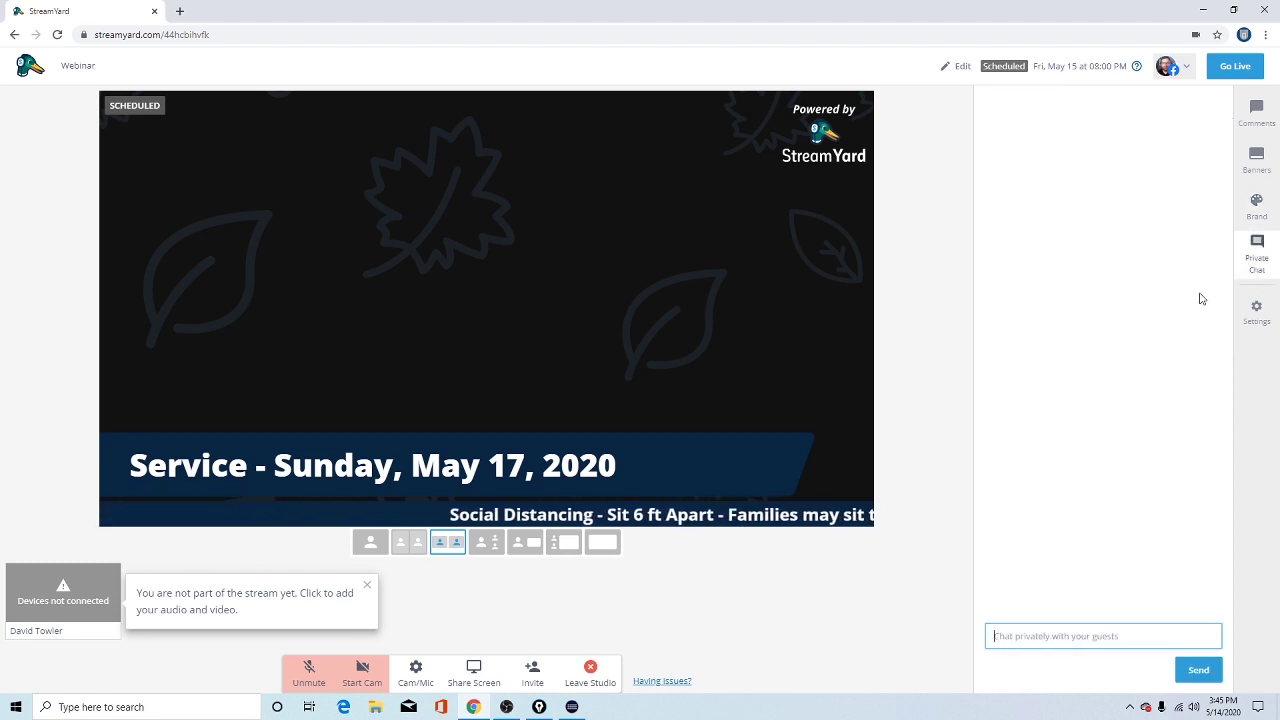
Look through the studio's general, camera, audio, green screen and guest settings, and close them.
click(1256, 306)
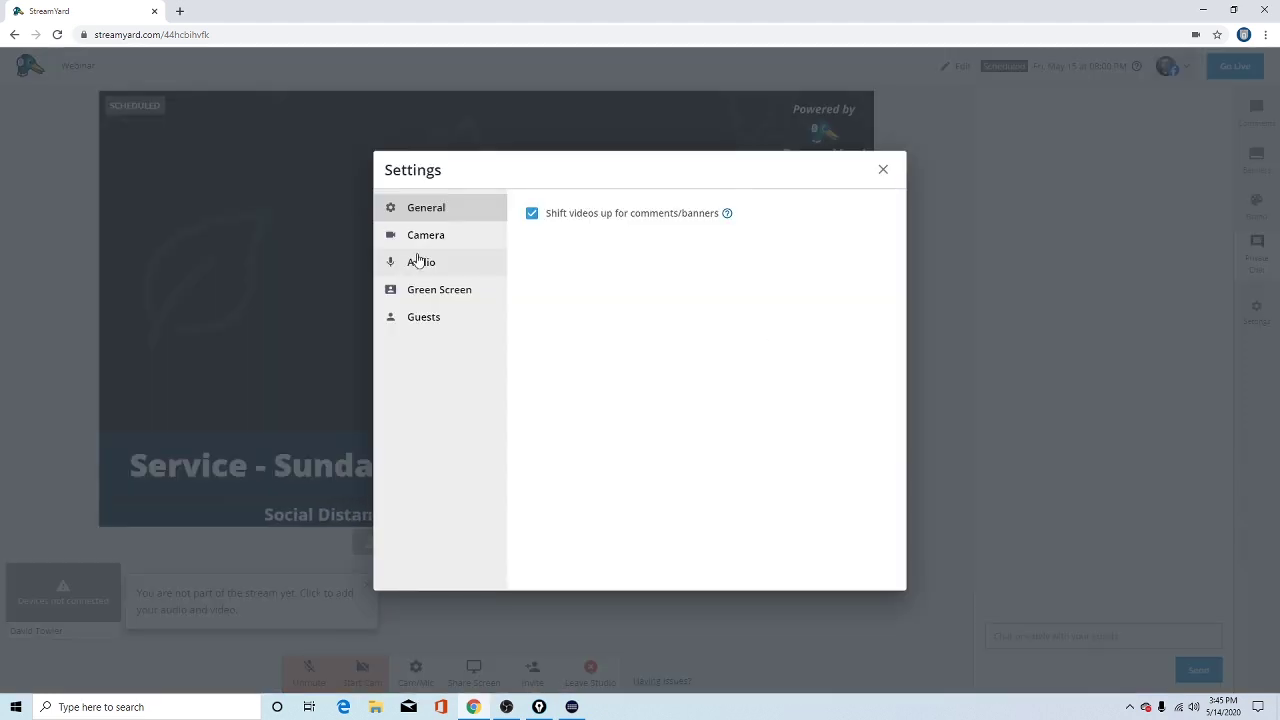
click(426, 235)
click(427, 264)
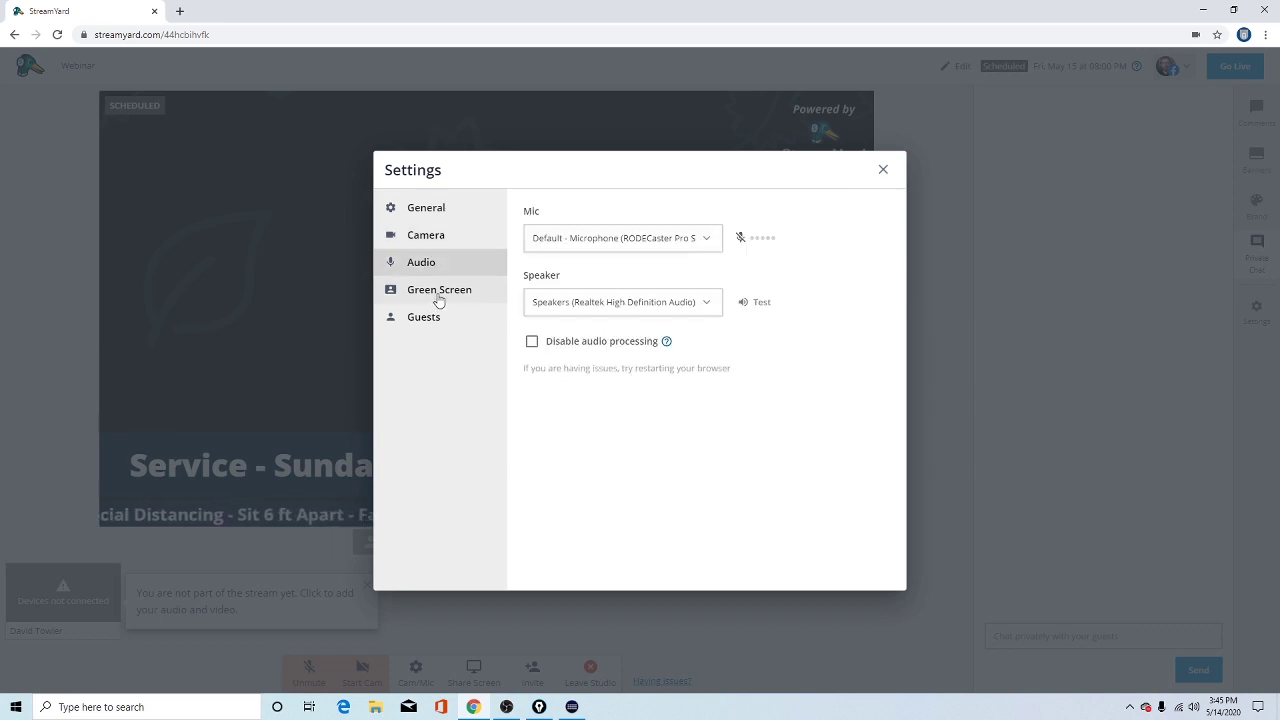
click(437, 293)
click(428, 318)
click(466, 299)
click(450, 261)
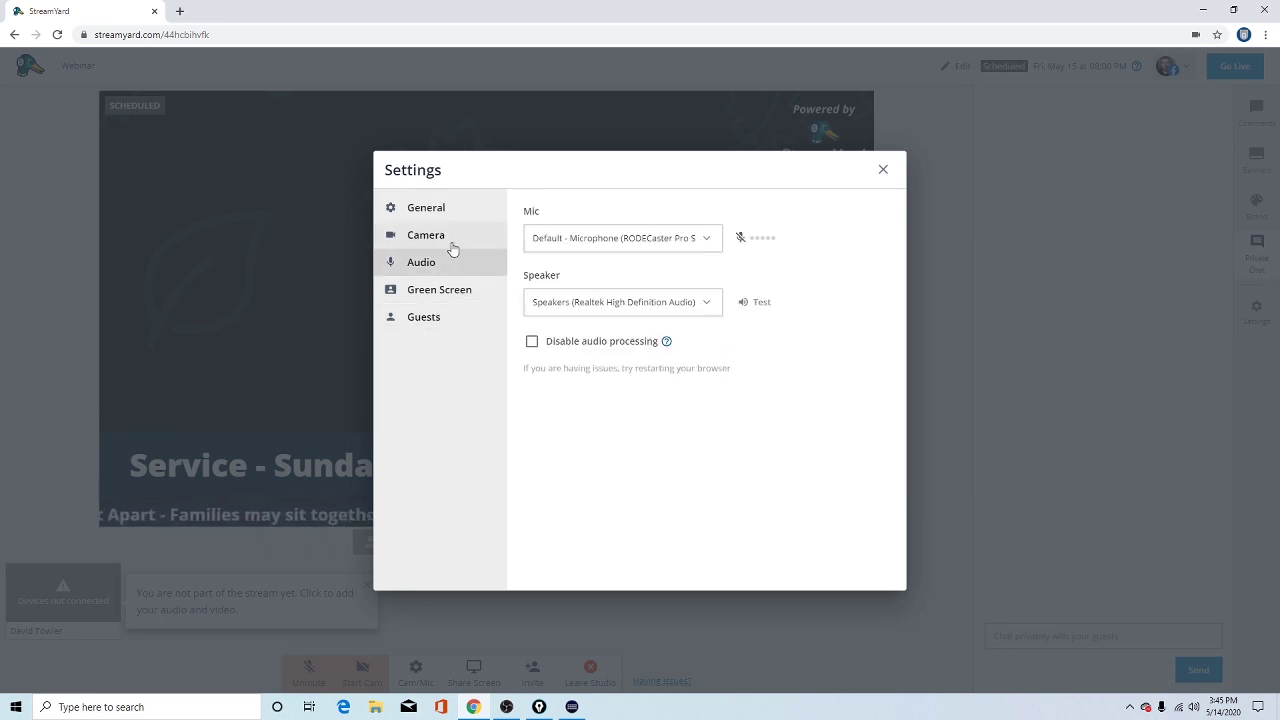
click(448, 238)
click(443, 209)
click(883, 170)
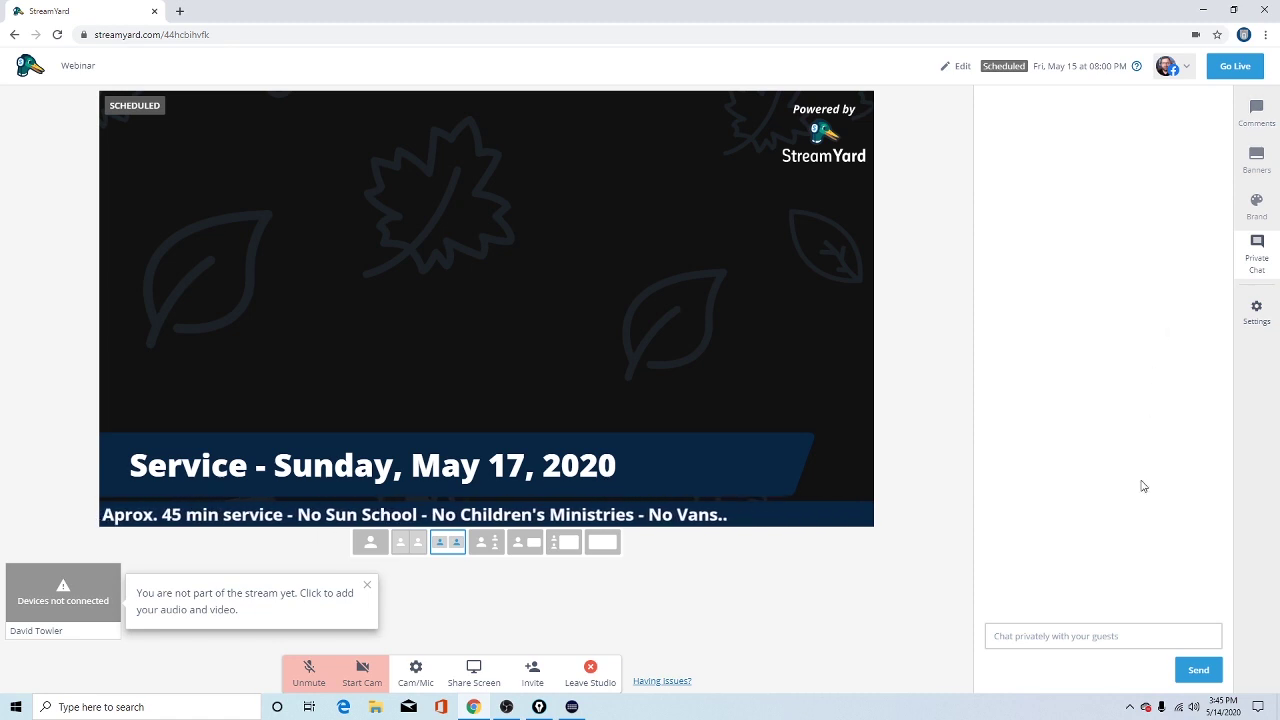
Look over the comments and example banners and return to the brand settings.
click(1262, 121)
click(1256, 170)
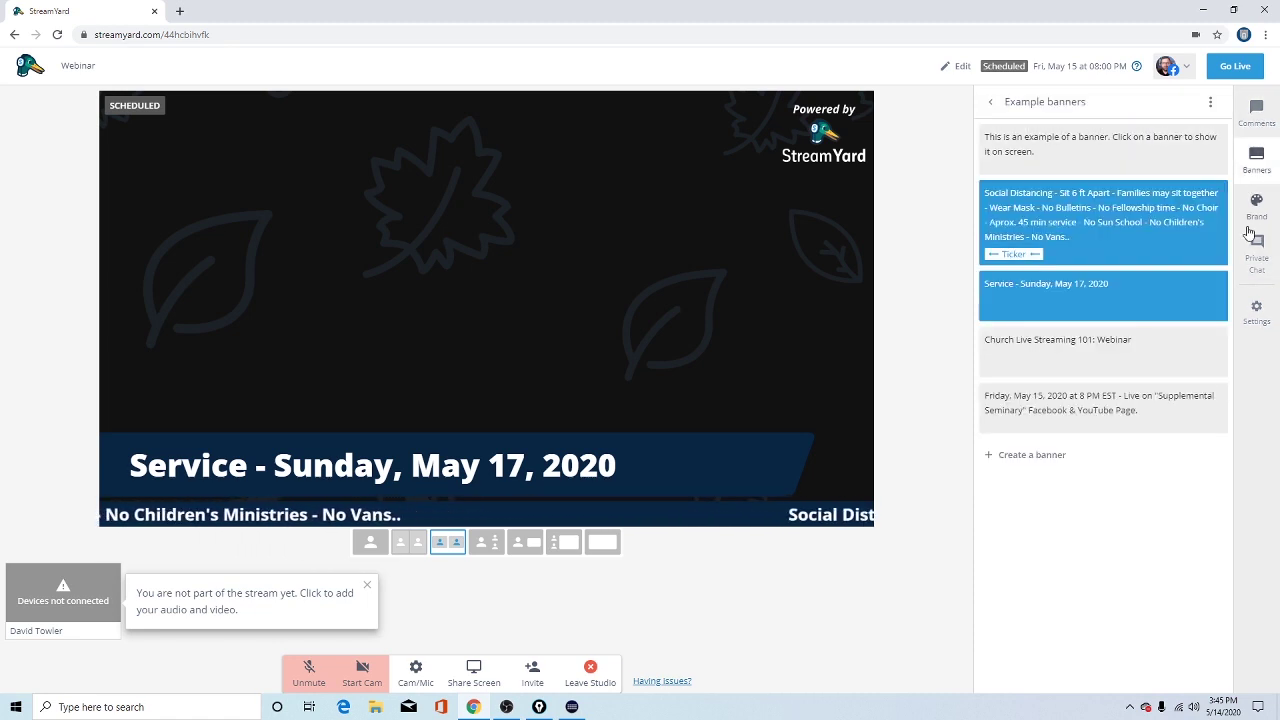
click(1255, 220)
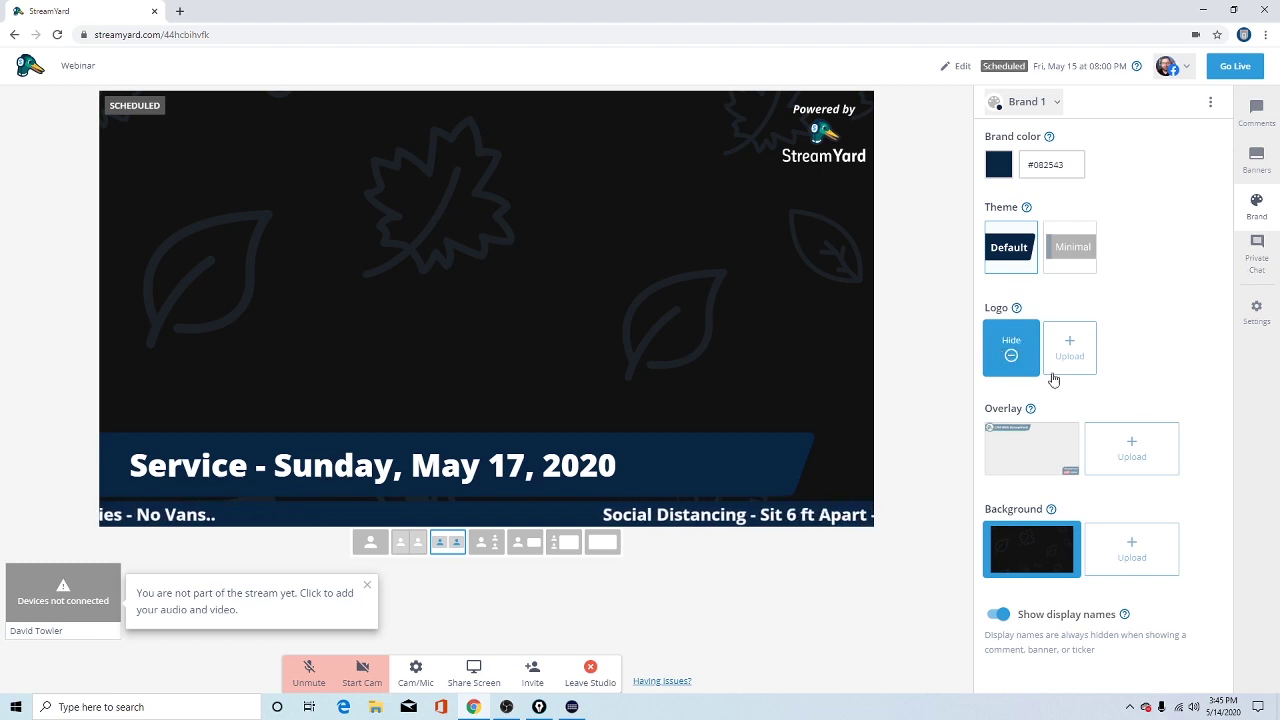
Circle the StreamYard logo on the stage with the blue pen, add an arrow pointing to it, and clear the drawing.
key(ctrl+shift+p)
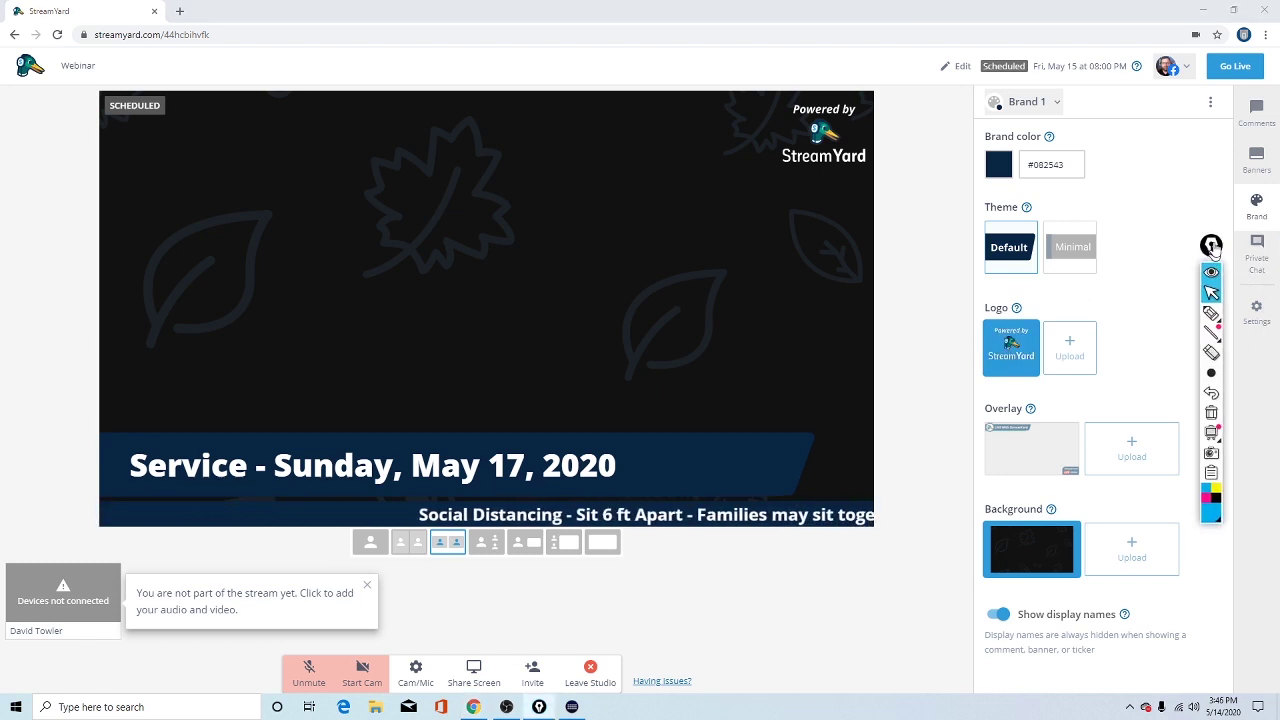
click(1213, 308)
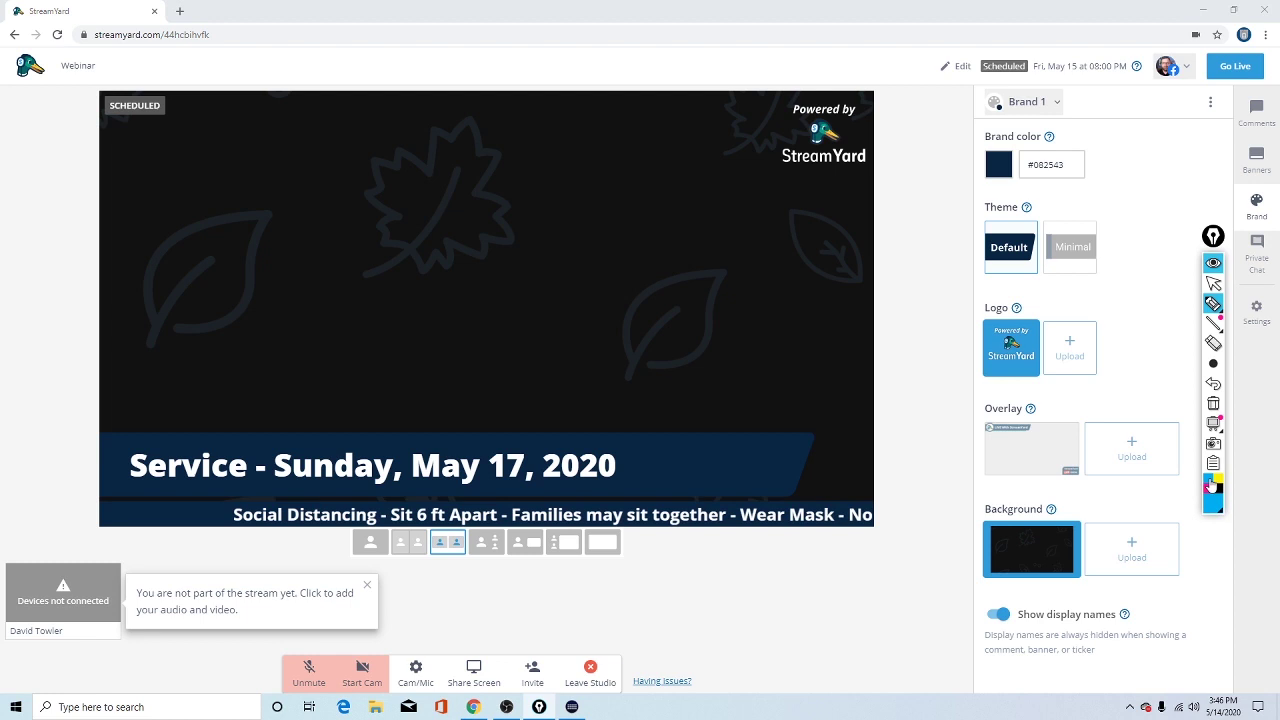
mouse_move(766, 217)
mouse_down()
mouse_move(915, 95)
mouse_move(729, 128)
mouse_move(757, 213)
mouse_up()
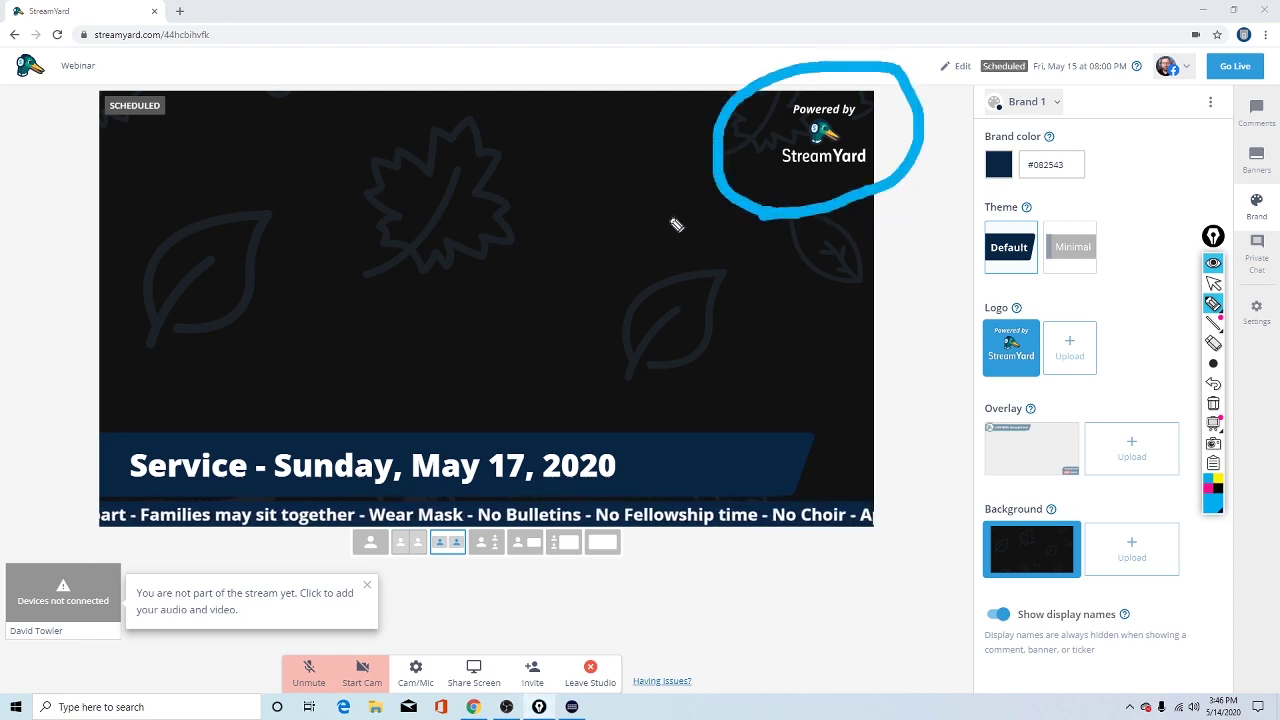
mouse_move(520, 258)
mouse_down()
mouse_move(666, 197)
mouse_move(740, 131)
mouse_move(770, 145)
mouse_move(766, 214)
mouse_up()
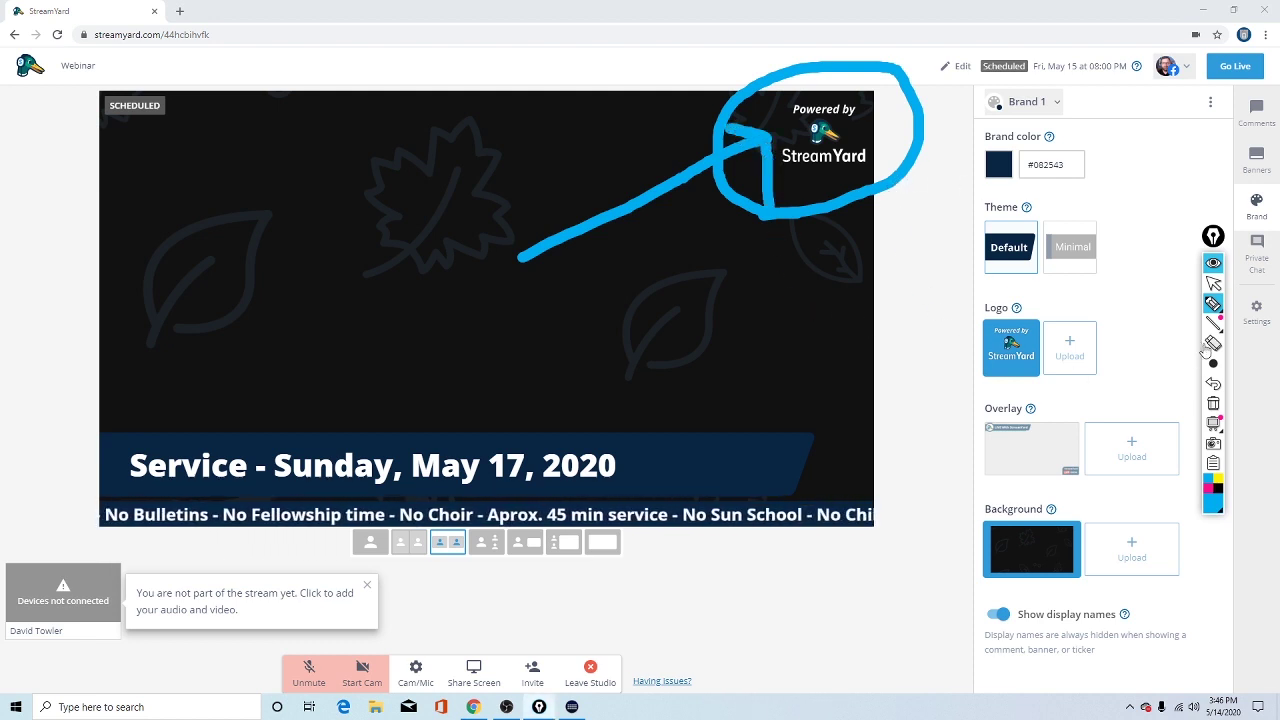
click(1213, 403)
Outline the logo area on the stage with two successive blue boxes, clear each one, and return to the pointer.
mouse_move(797, 186)
mouse_down()
mouse_move(886, 165)
mouse_move(888, 100)
mouse_move(758, 95)
mouse_move(790, 180)
mouse_move(815, 182)
mouse_up()
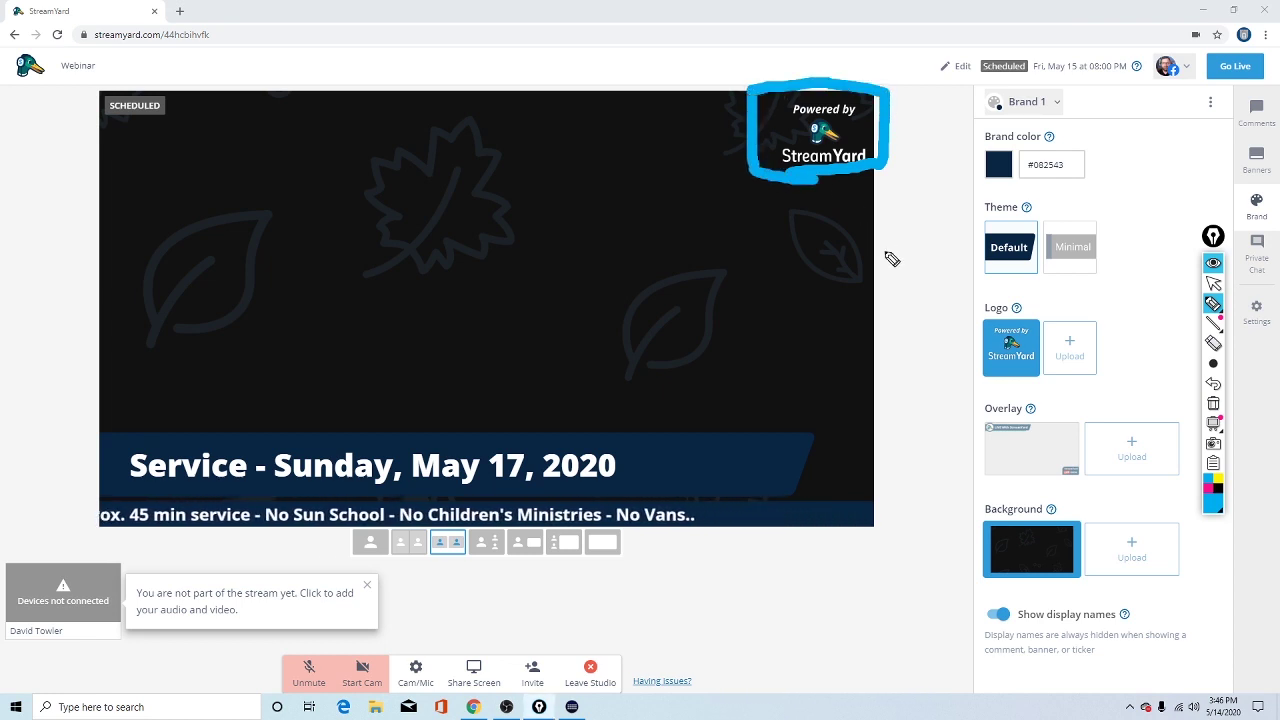
click(1213, 403)
mouse_move(760, 118)
mouse_down()
mouse_move(757, 200)
mouse_move(932, 110)
mouse_move(722, 98)
mouse_up()
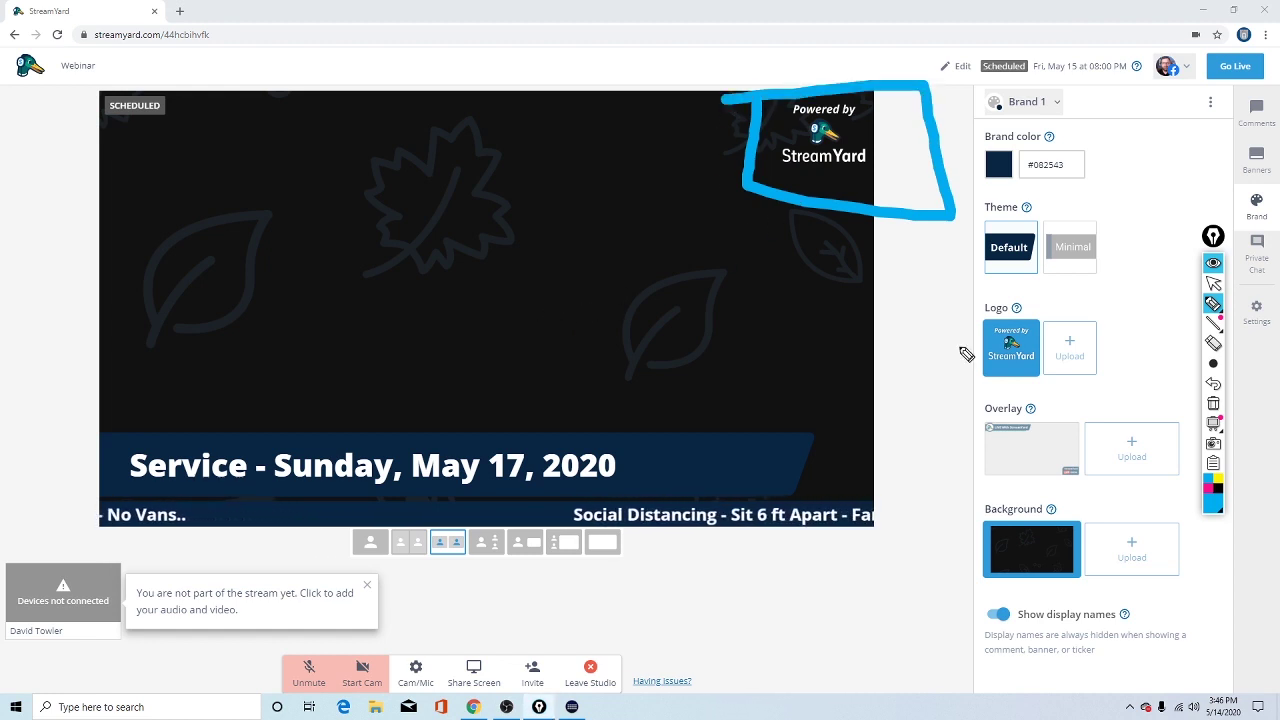
click(1212, 404)
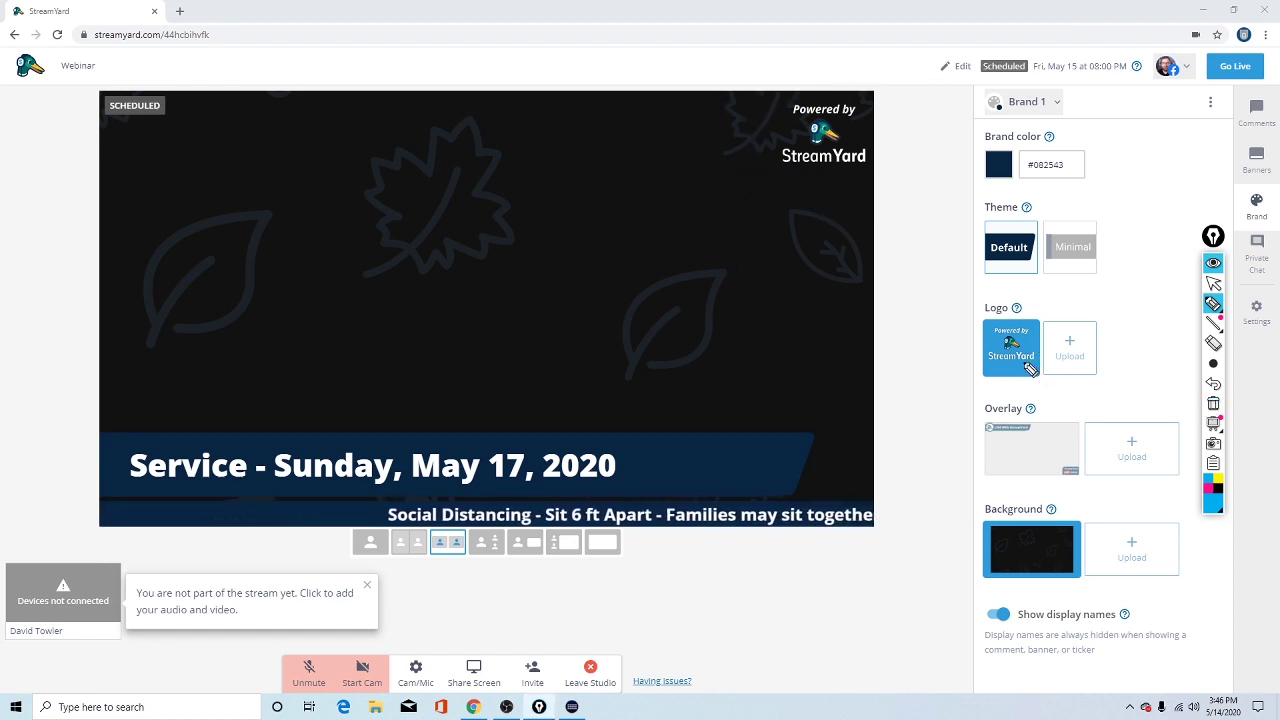
click(1212, 284)
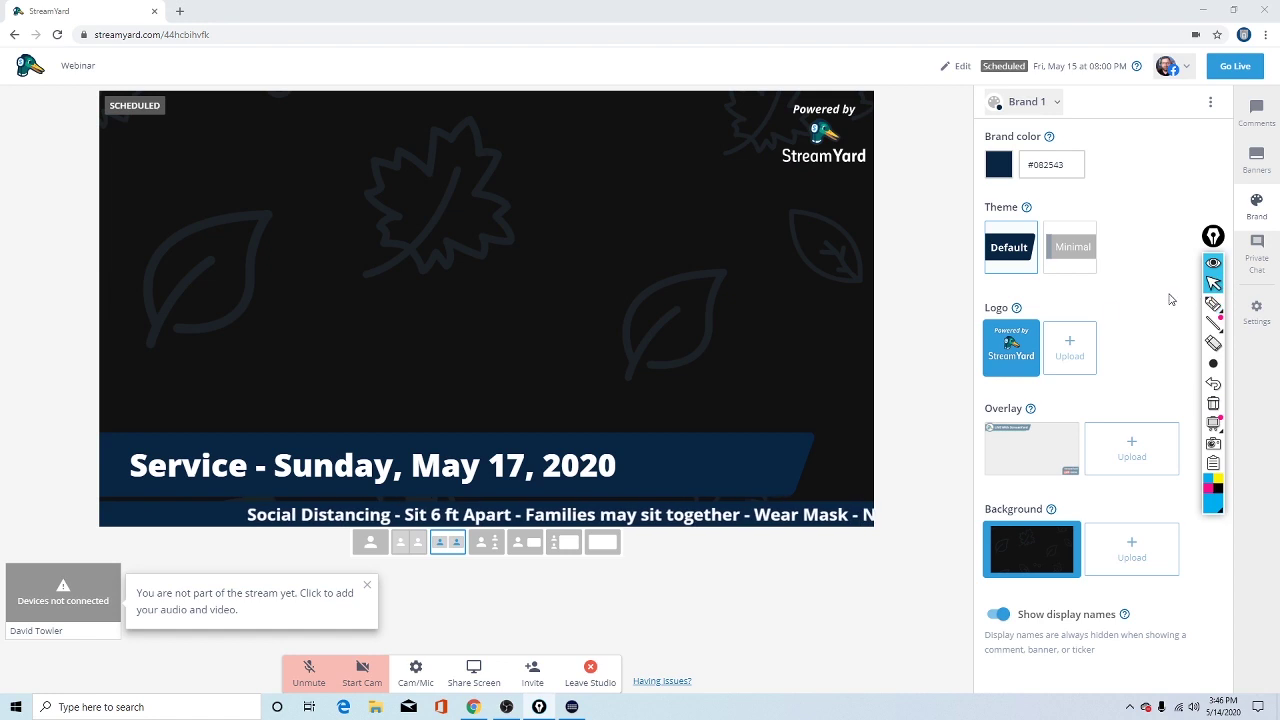
Hide the StreamYard logo from the stage and mark the logo upload option with a blue pen dot.
click(1010, 348)
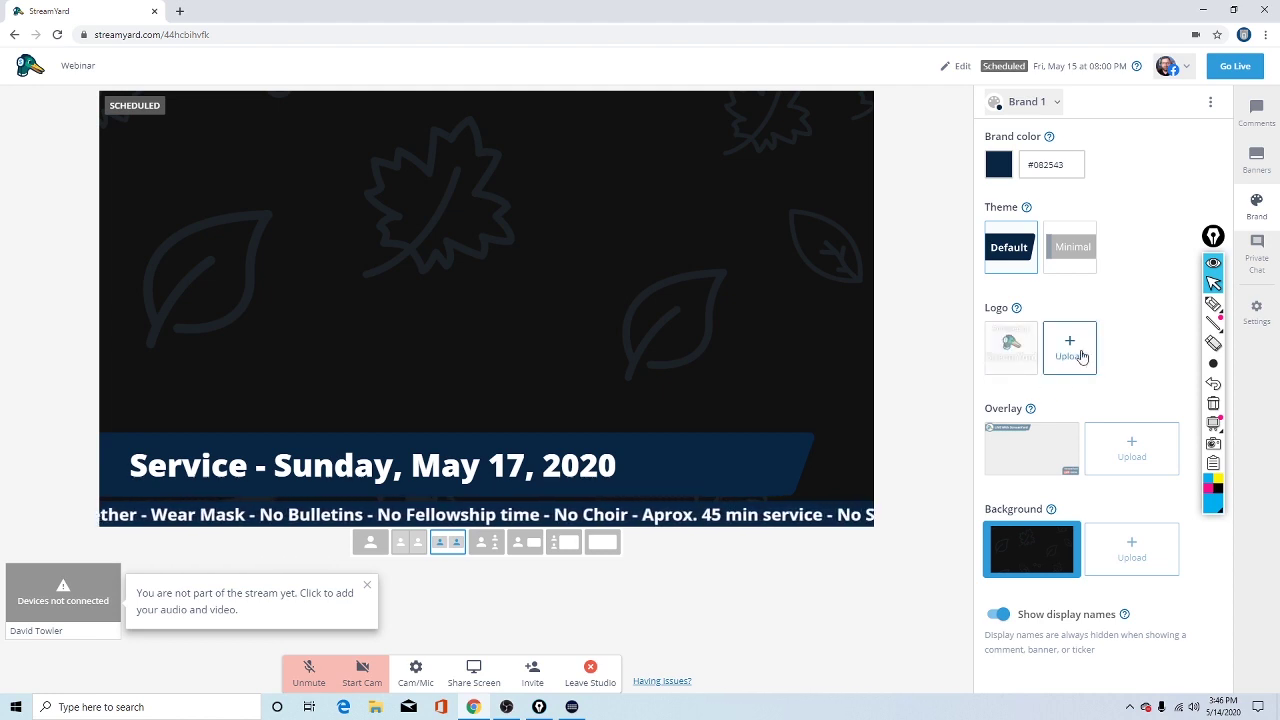
click(1212, 304)
click(1080, 351)
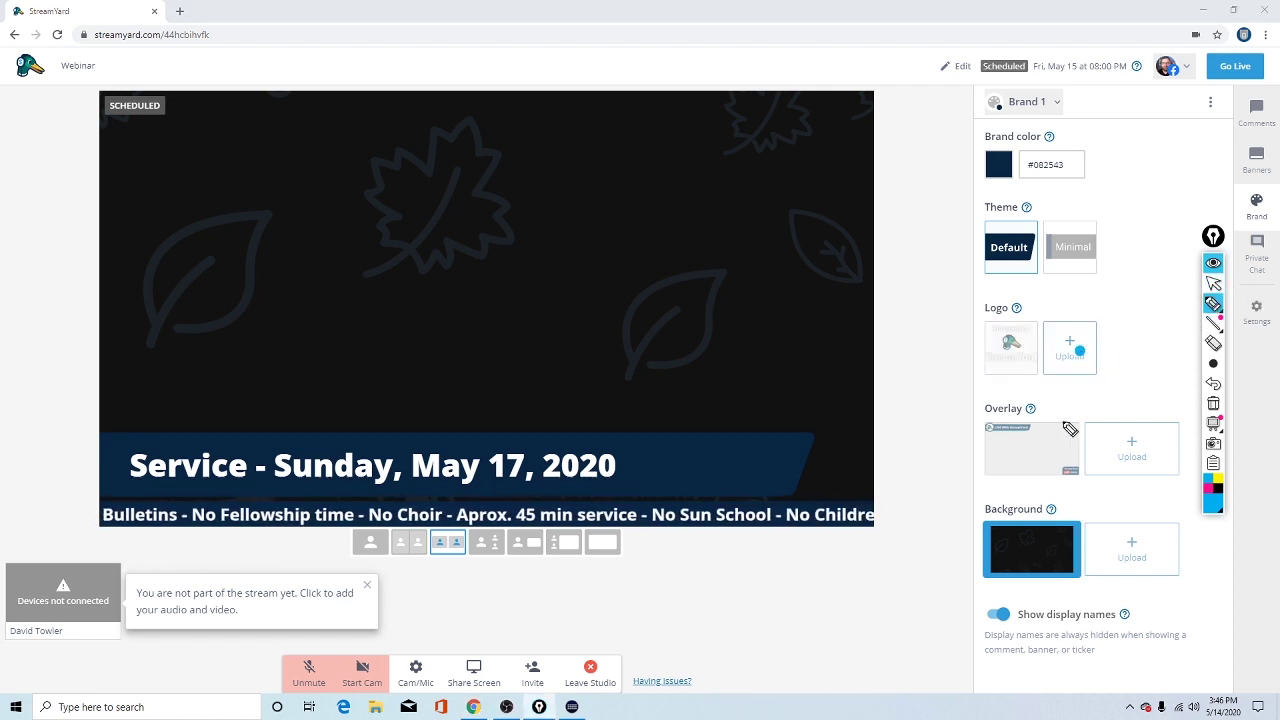
click(1213, 363)
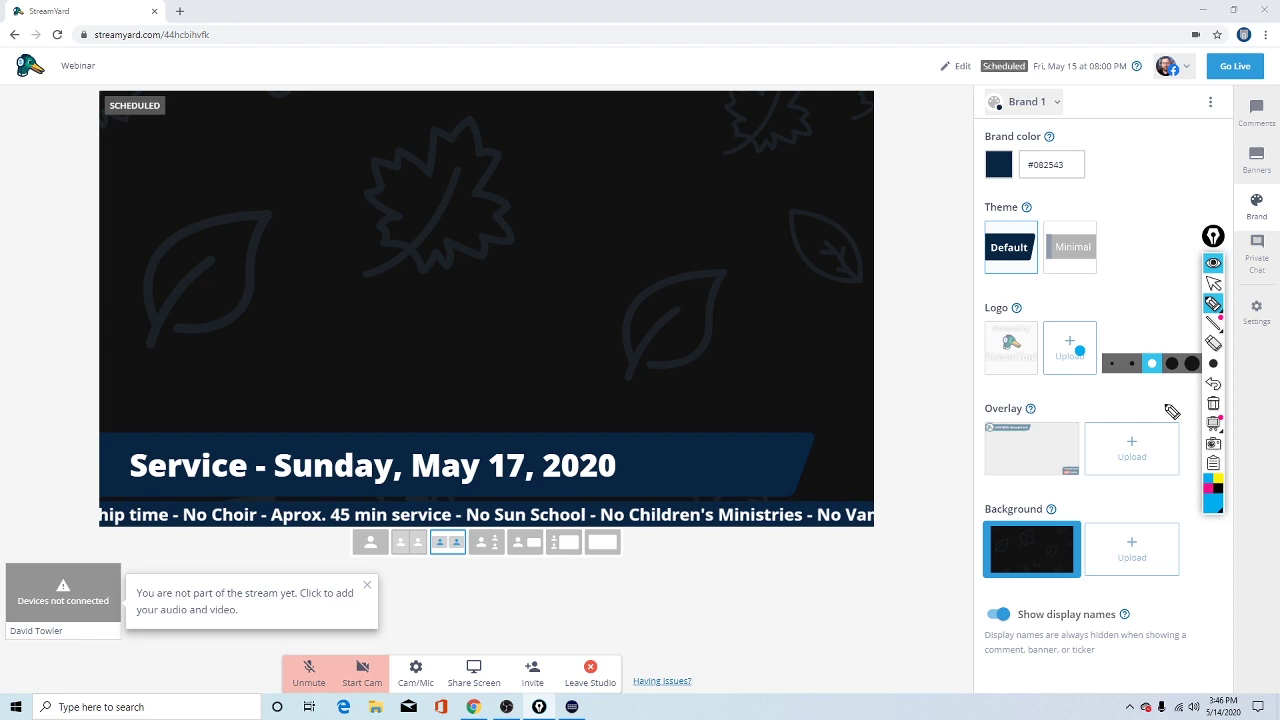
click(1213, 283)
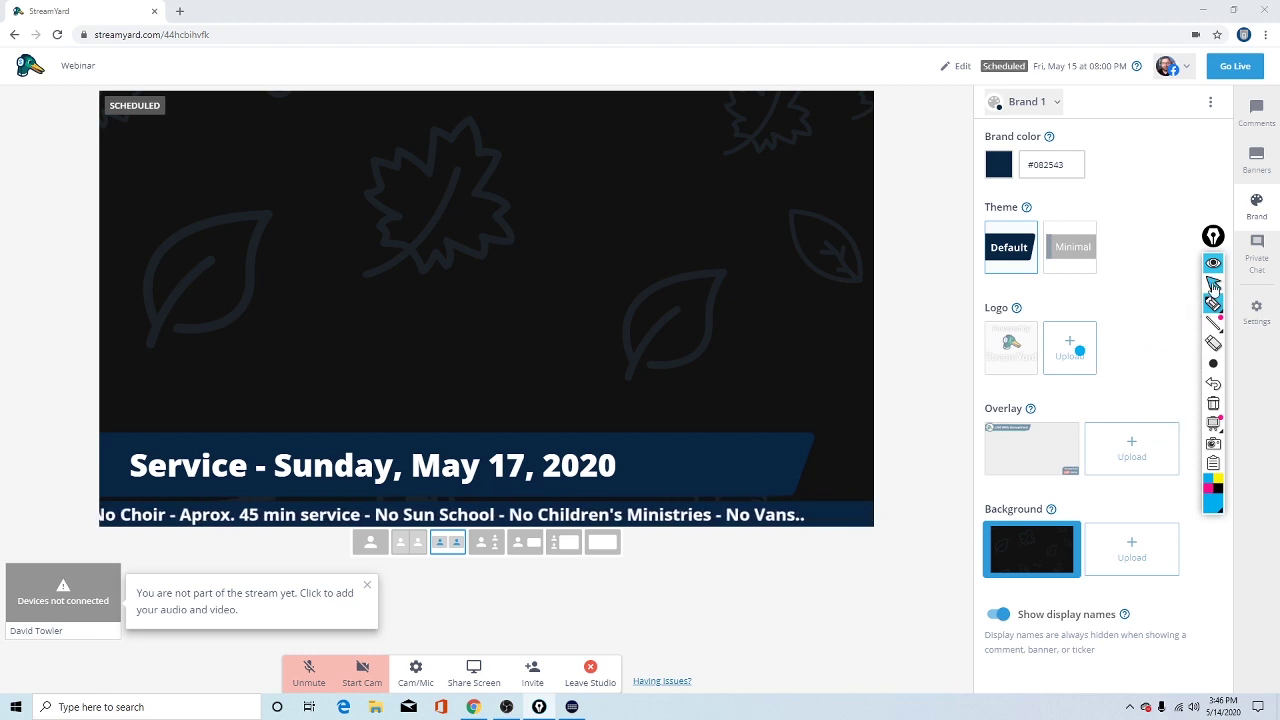
Show the "LIVE With StreamYard" overlay on the stage and hide the Social Distancing ticker and the Service banner.
click(1015, 468)
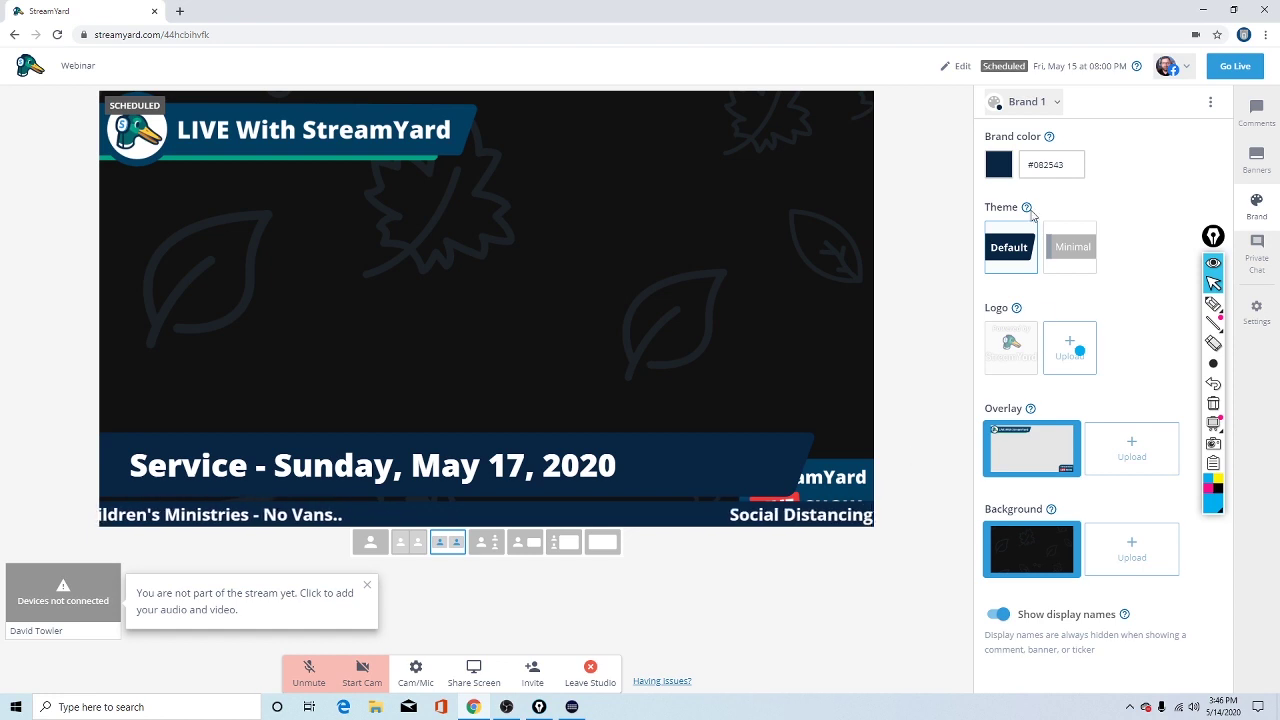
click(1257, 160)
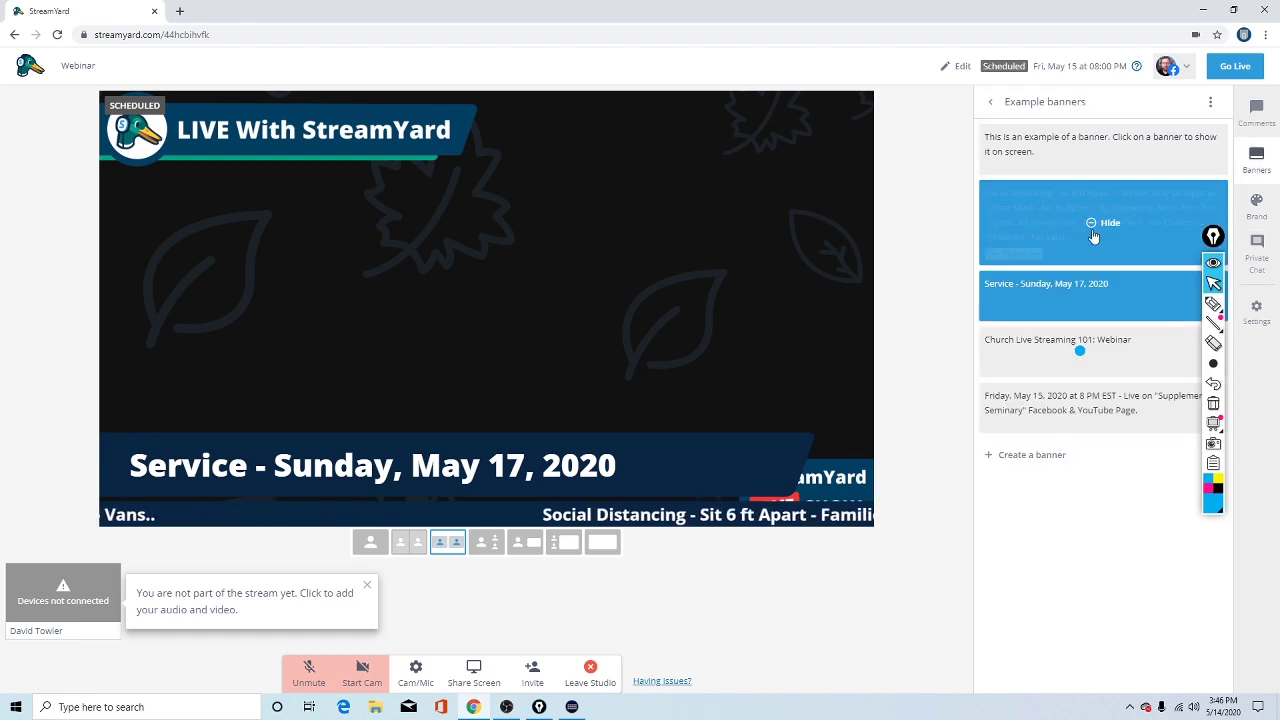
click(1100, 222)
click(1090, 297)
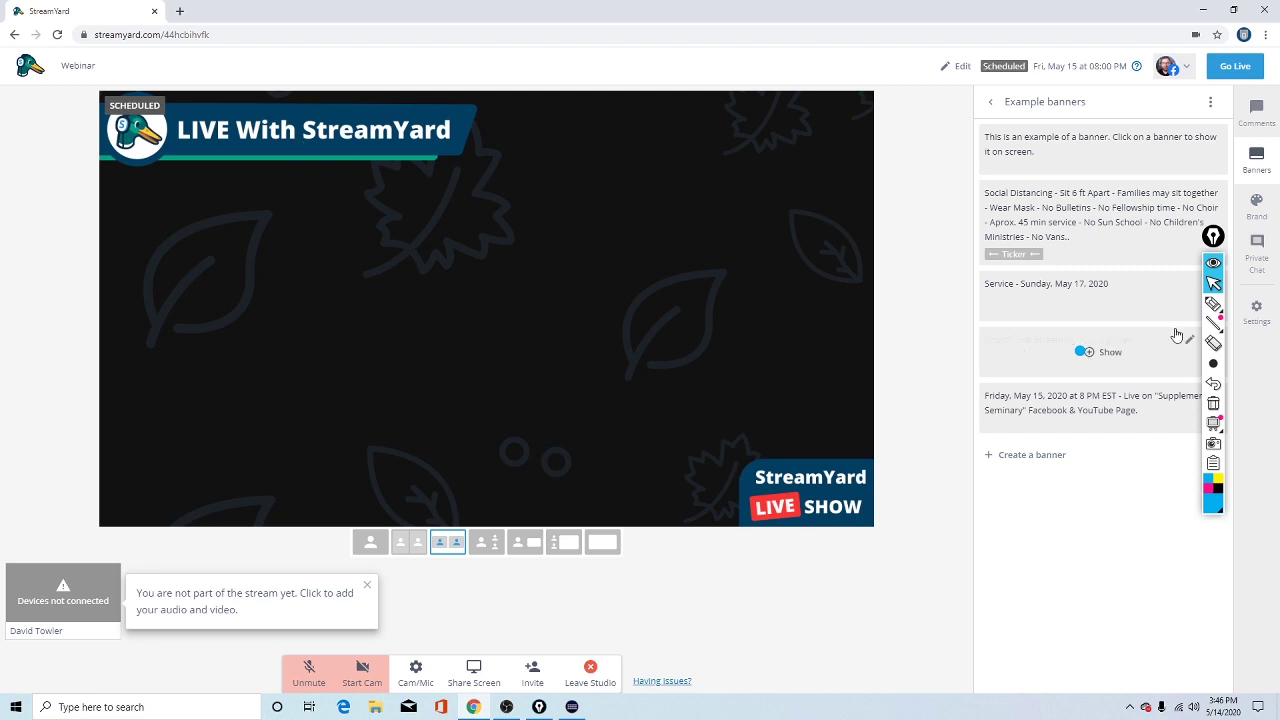
Hide the leaf-pattern background from the stage and show it again.
click(1257, 207)
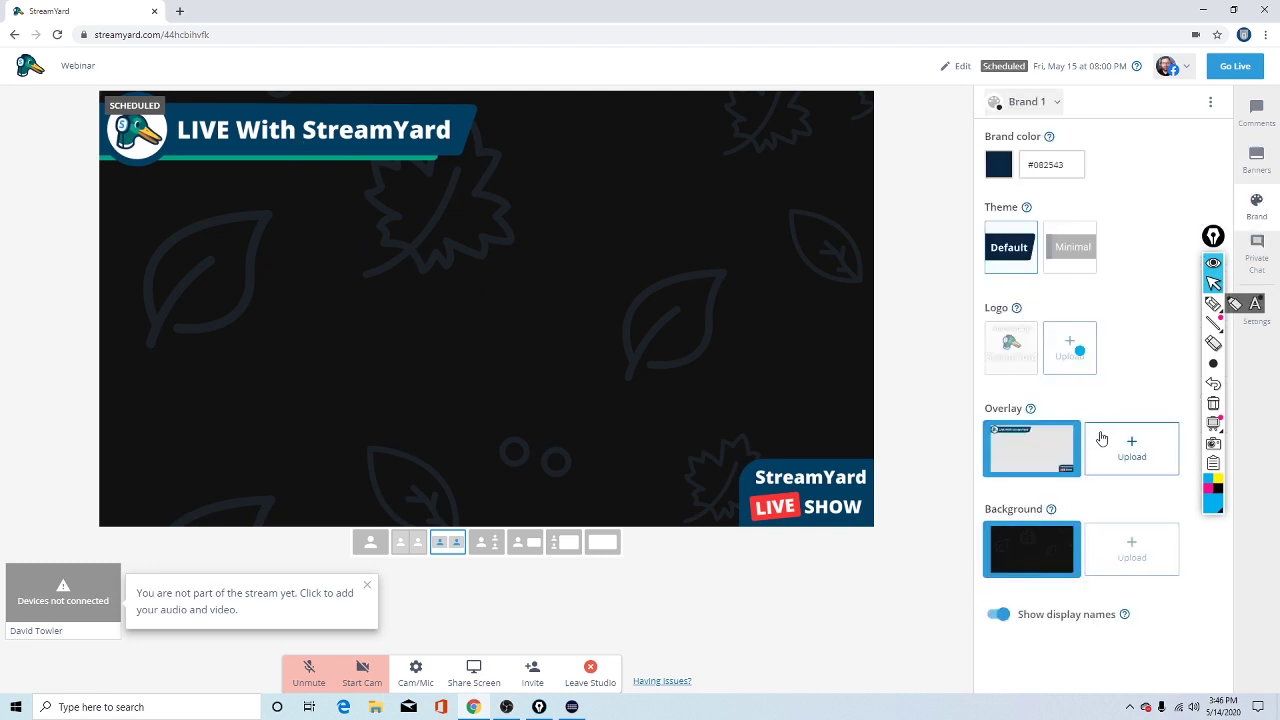
click(1033, 553)
click(1029, 566)
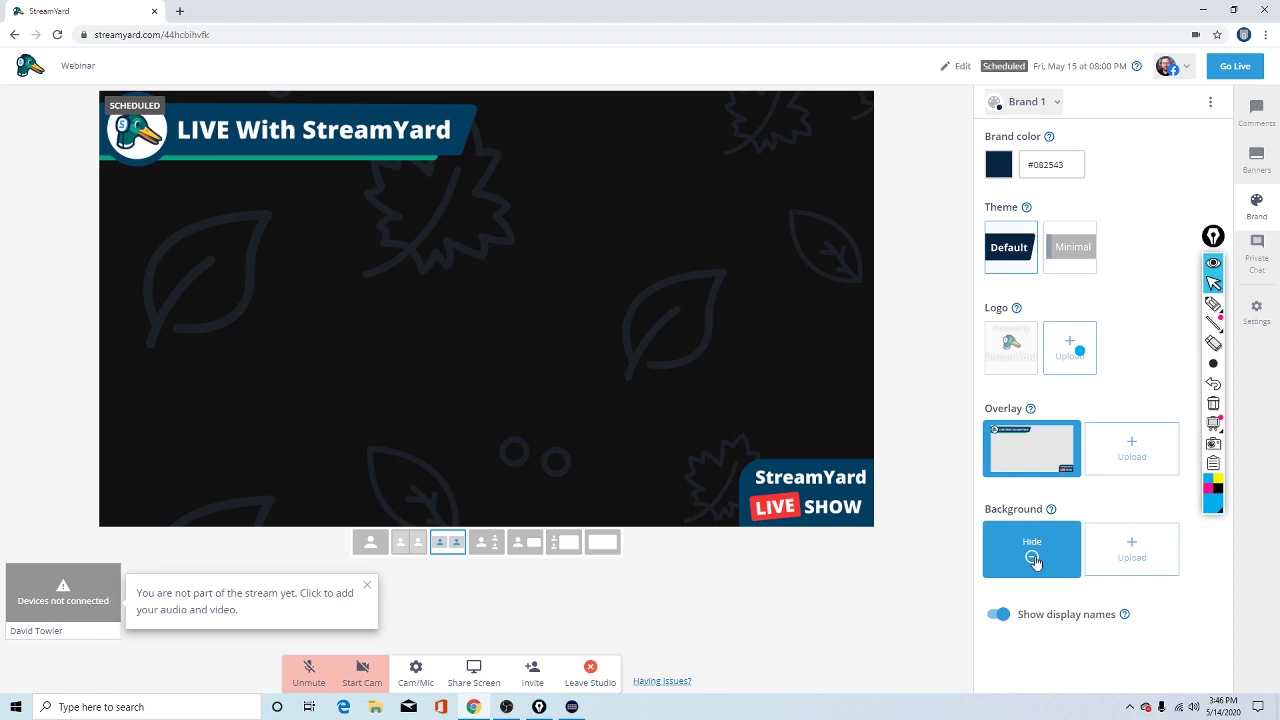
Collapse the annotation toolbar and look through the private chat and banners, ending on the comments.
click(1257, 252)
click(1214, 236)
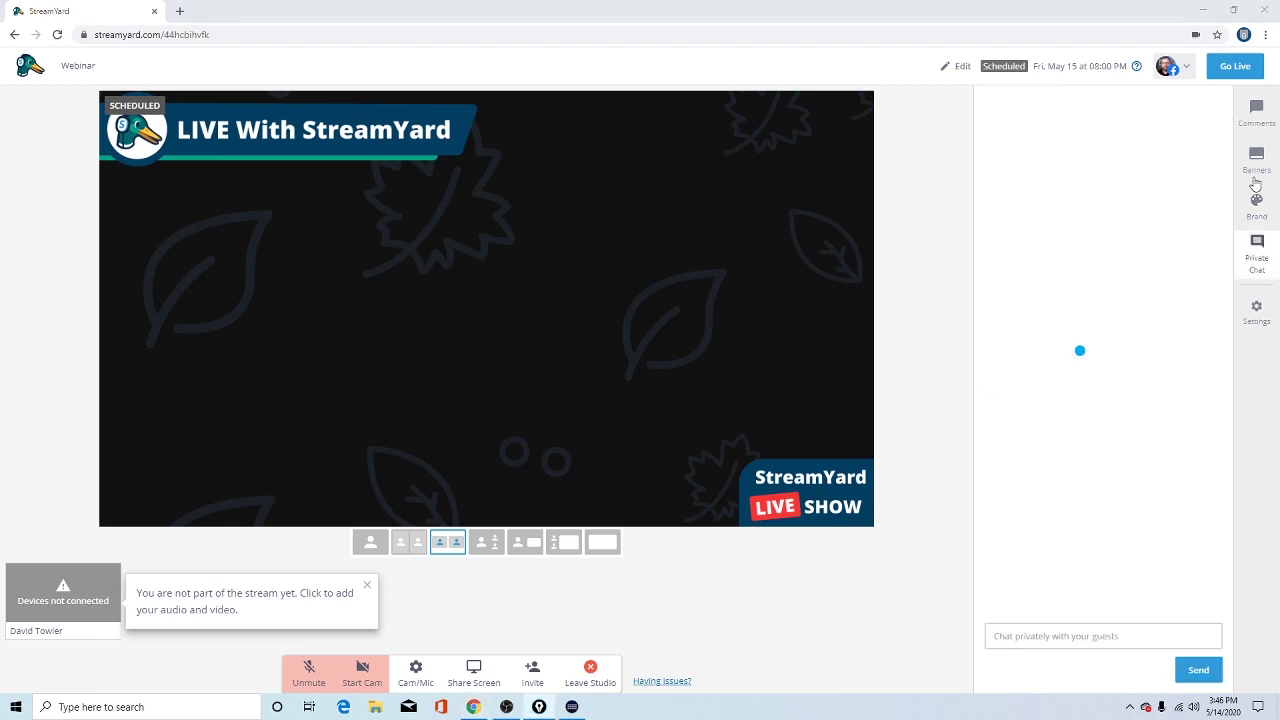
click(1256, 168)
click(1257, 112)
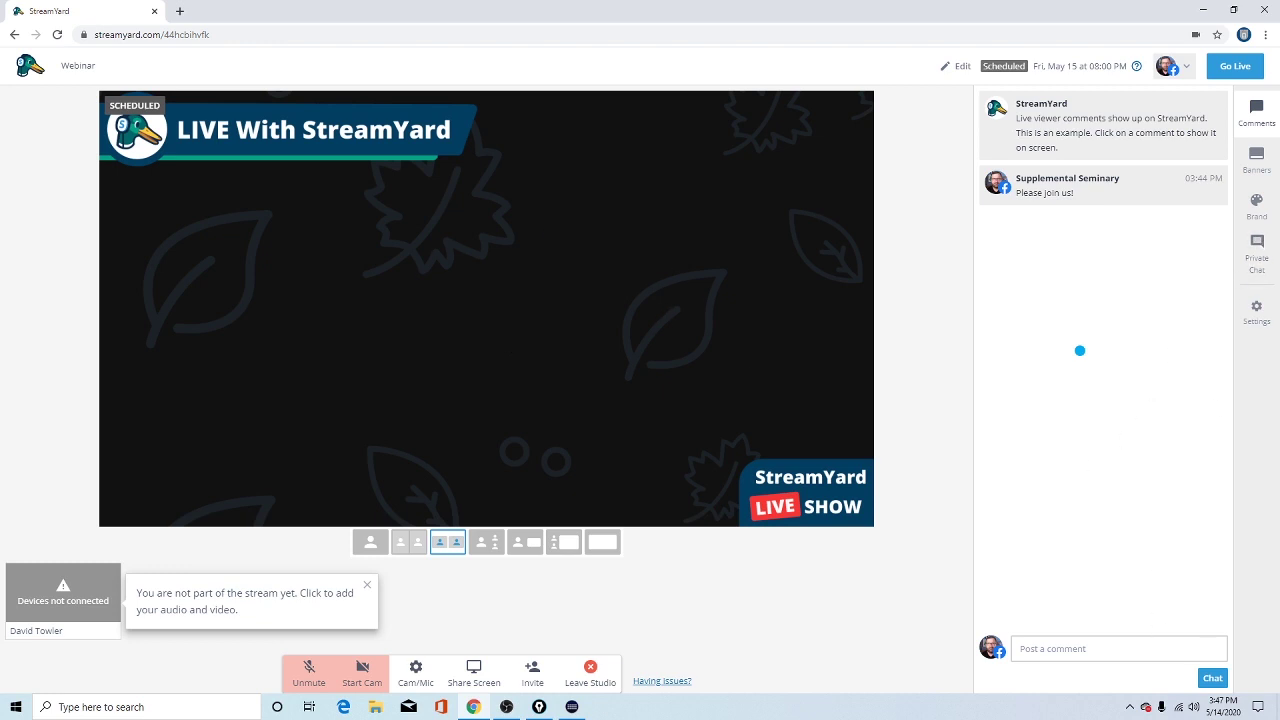
Outline one large box on the stage in blue pen, clear it, and outline two side-by-side boxes instead.
mouse_move(243, 206)
mouse_down()
mouse_move(220, 477)
mouse_move(284, 478)
mouse_move(755, 438)
mouse_move(815, 172)
mouse_move(267, 209)
mouse_up()
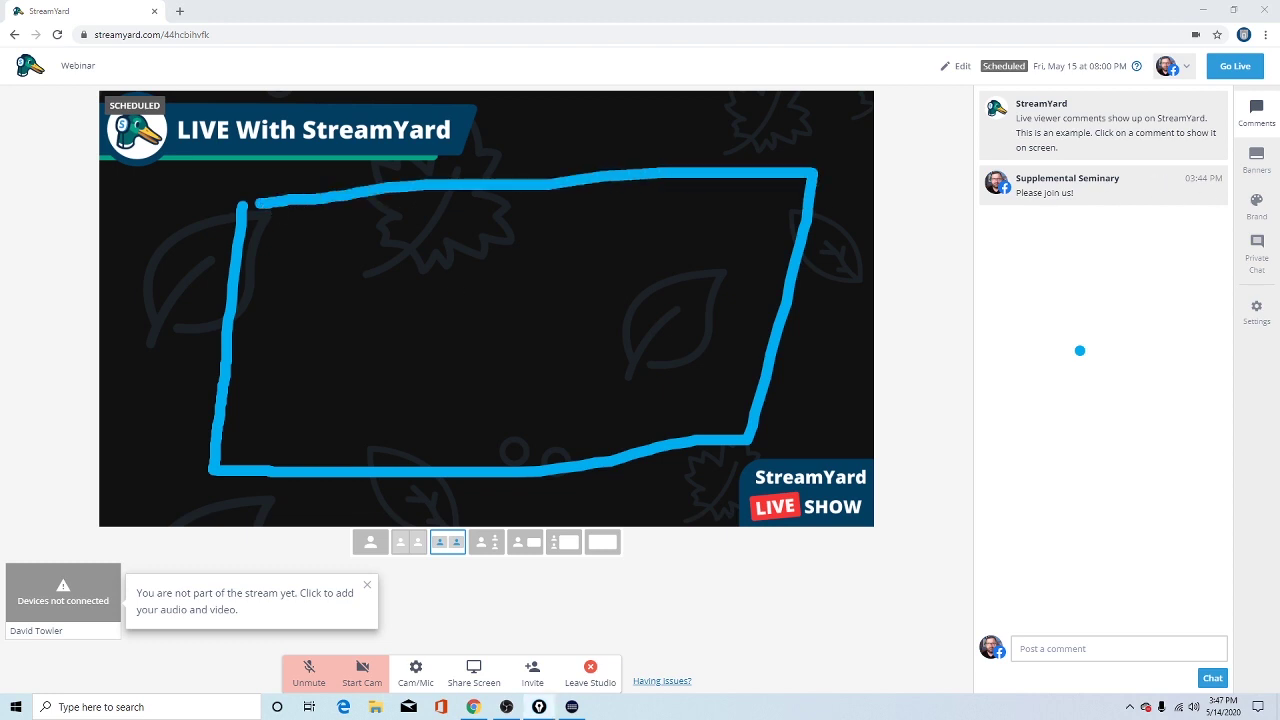
key(Escape)
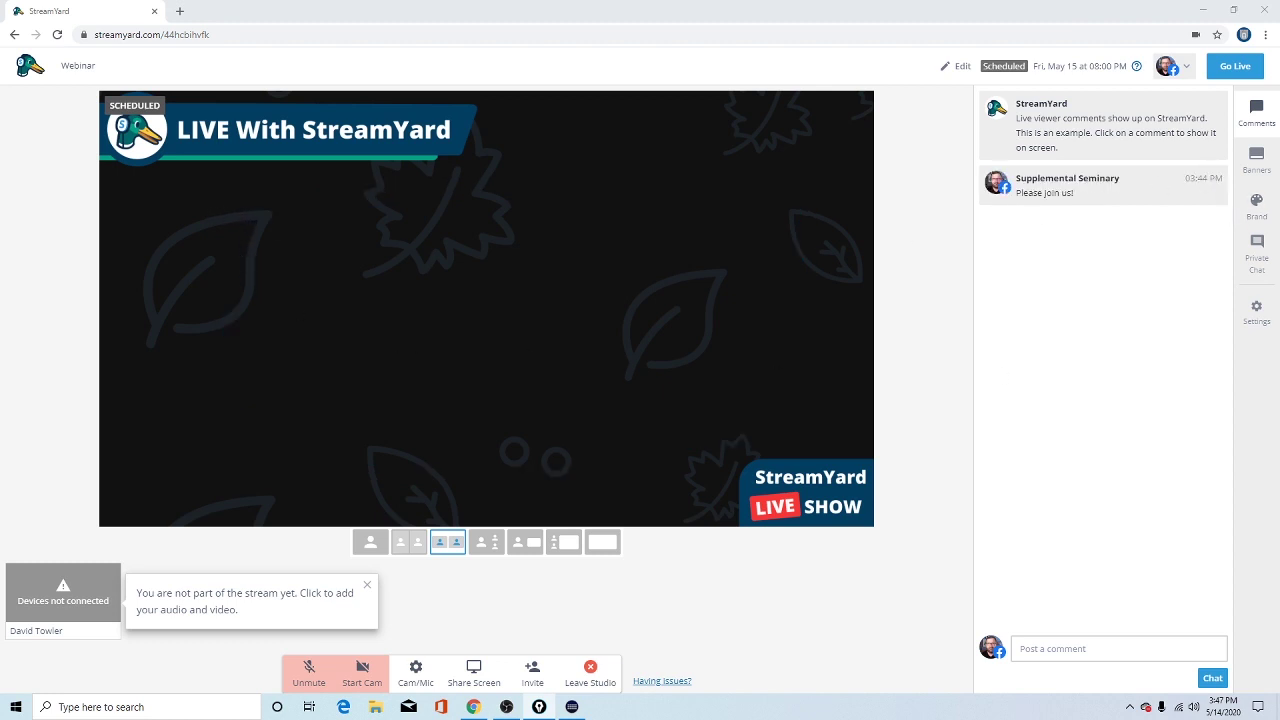
mouse_move(176, 188)
mouse_down()
mouse_move(157, 457)
mouse_move(533, 260)
mouse_move(386, 194)
mouse_move(183, 200)
mouse_up()
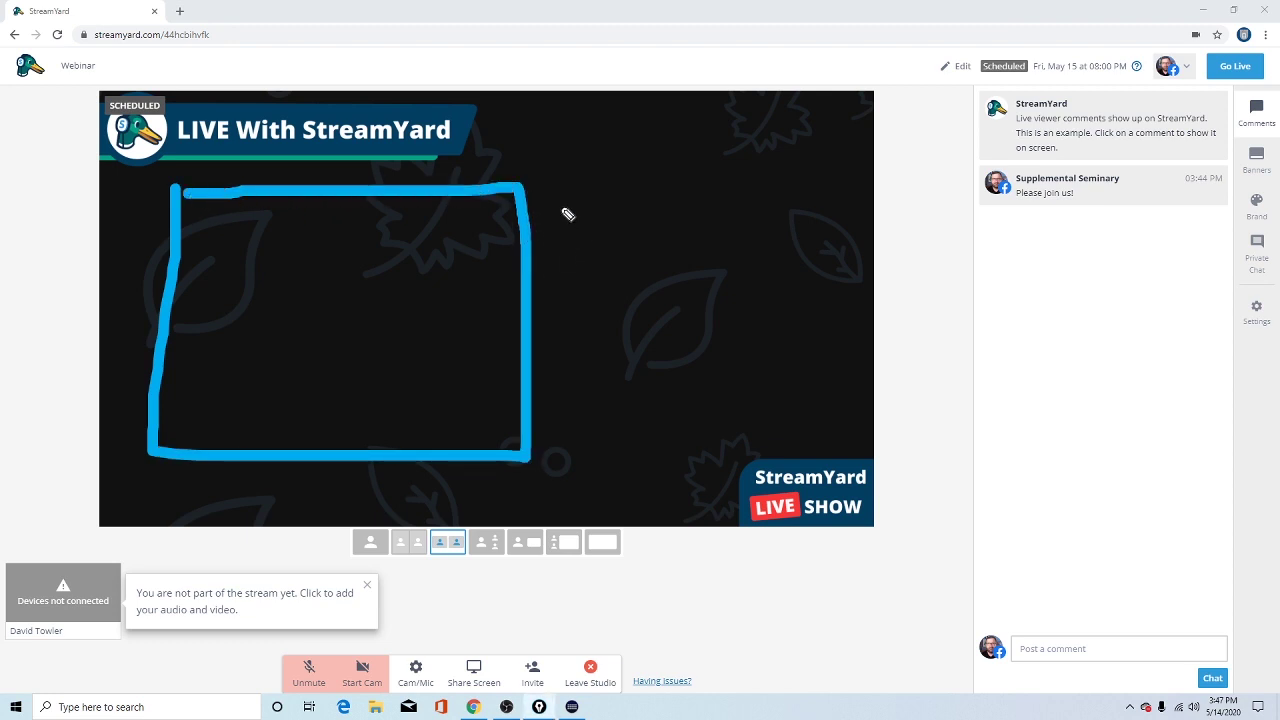
mouse_move(562, 207)
mouse_down()
mouse_move(583, 452)
mouse_move(877, 457)
mouse_move(866, 198)
mouse_move(540, 197)
mouse_up()
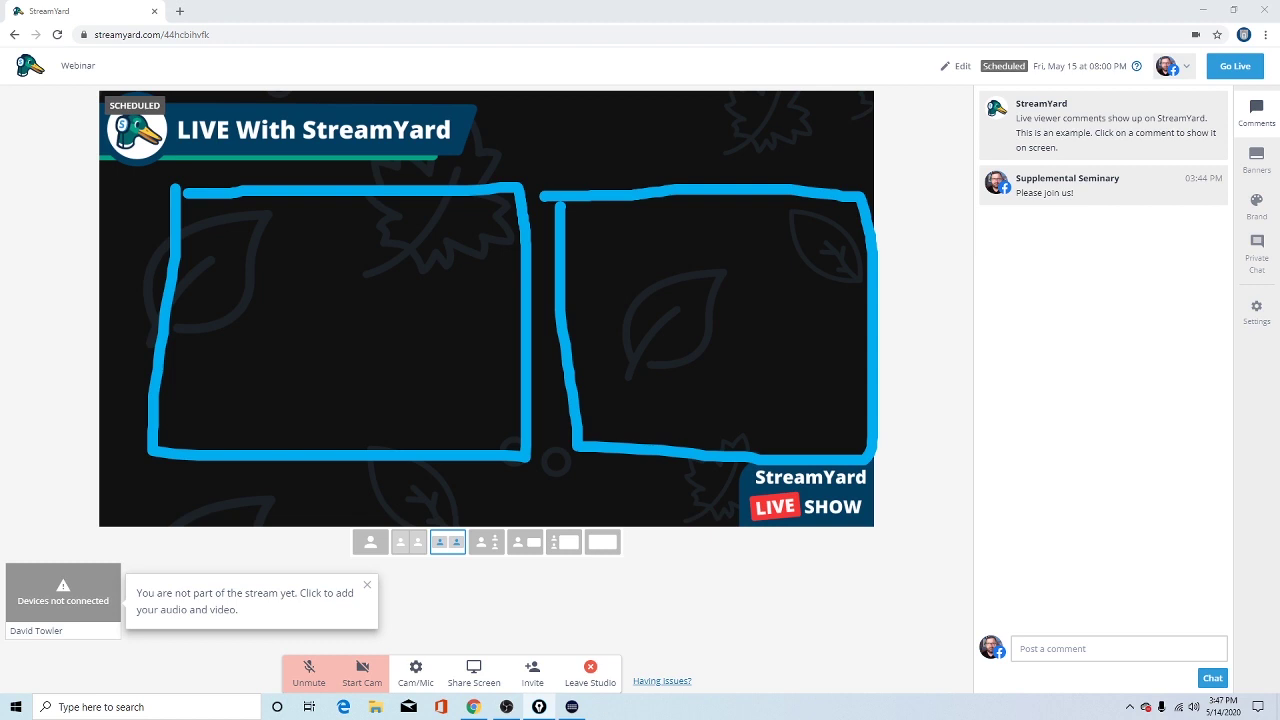
Remove the "LIVE With StreamYard" overlay from the stage in the brand settings.
click(1256, 160)
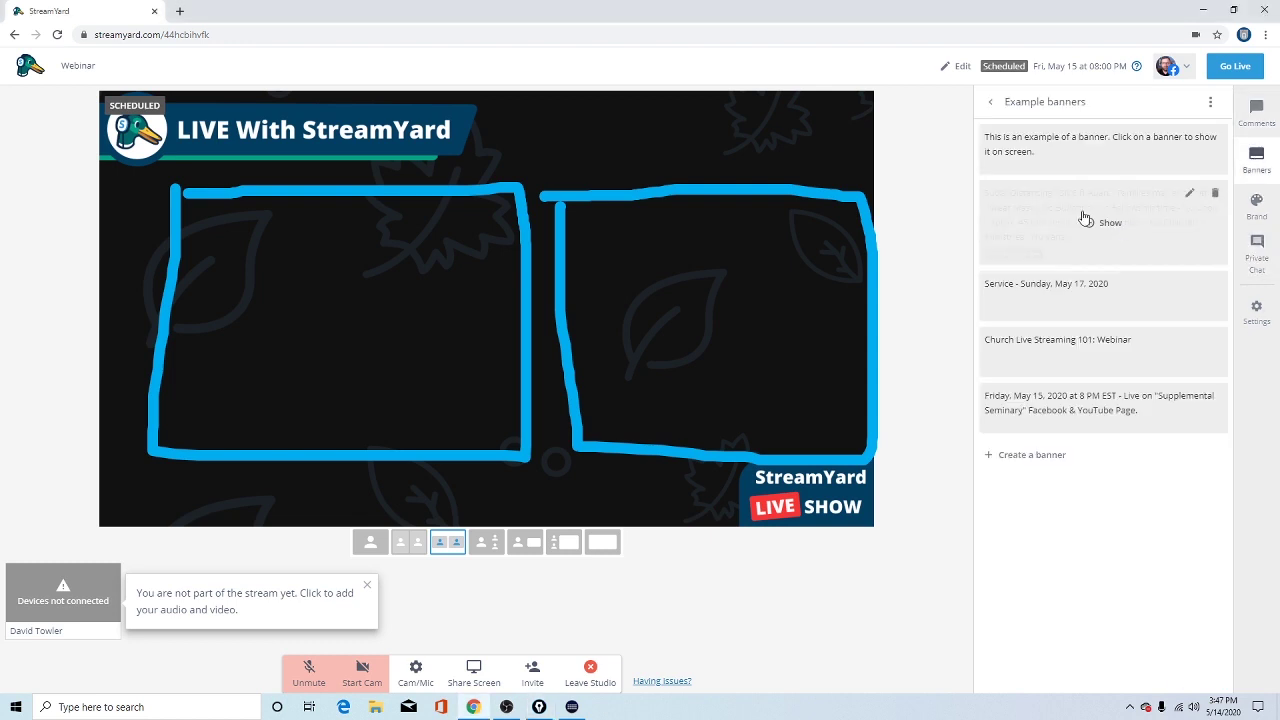
click(1260, 210)
click(1072, 466)
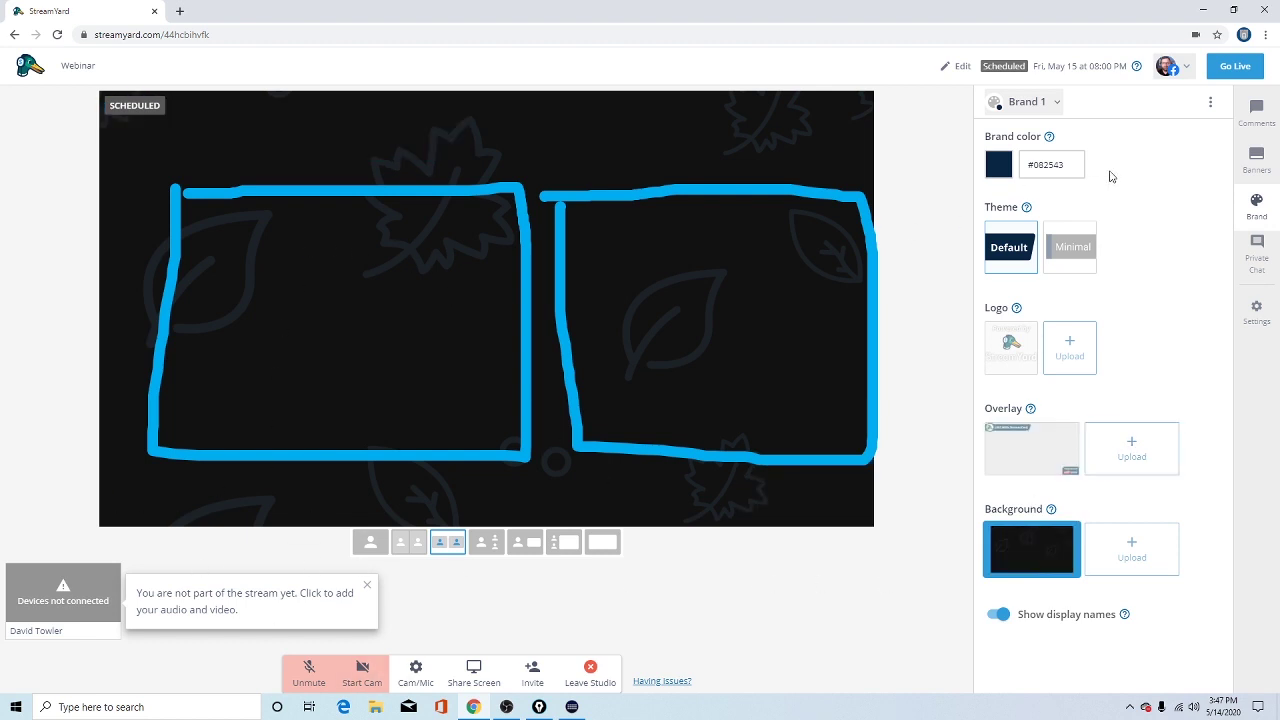
Show the "Please join us!" viewer comment on the stage and hide it again.
click(1258, 110)
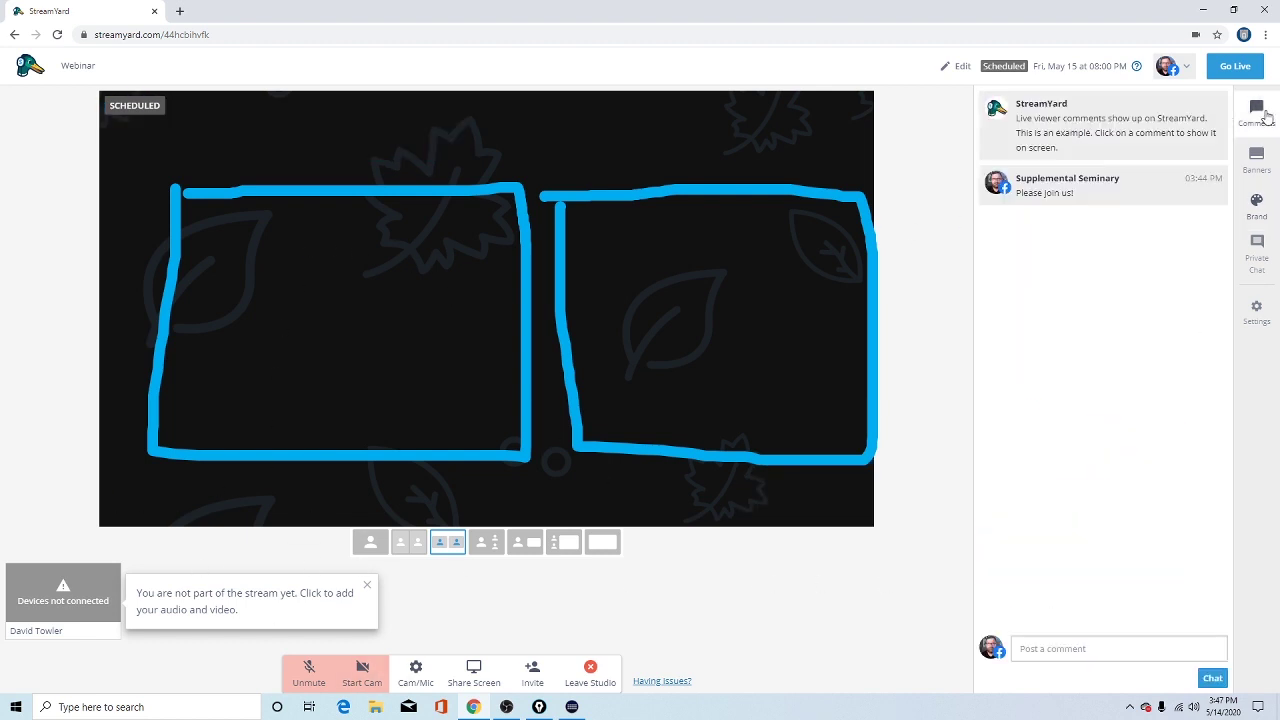
click(1088, 192)
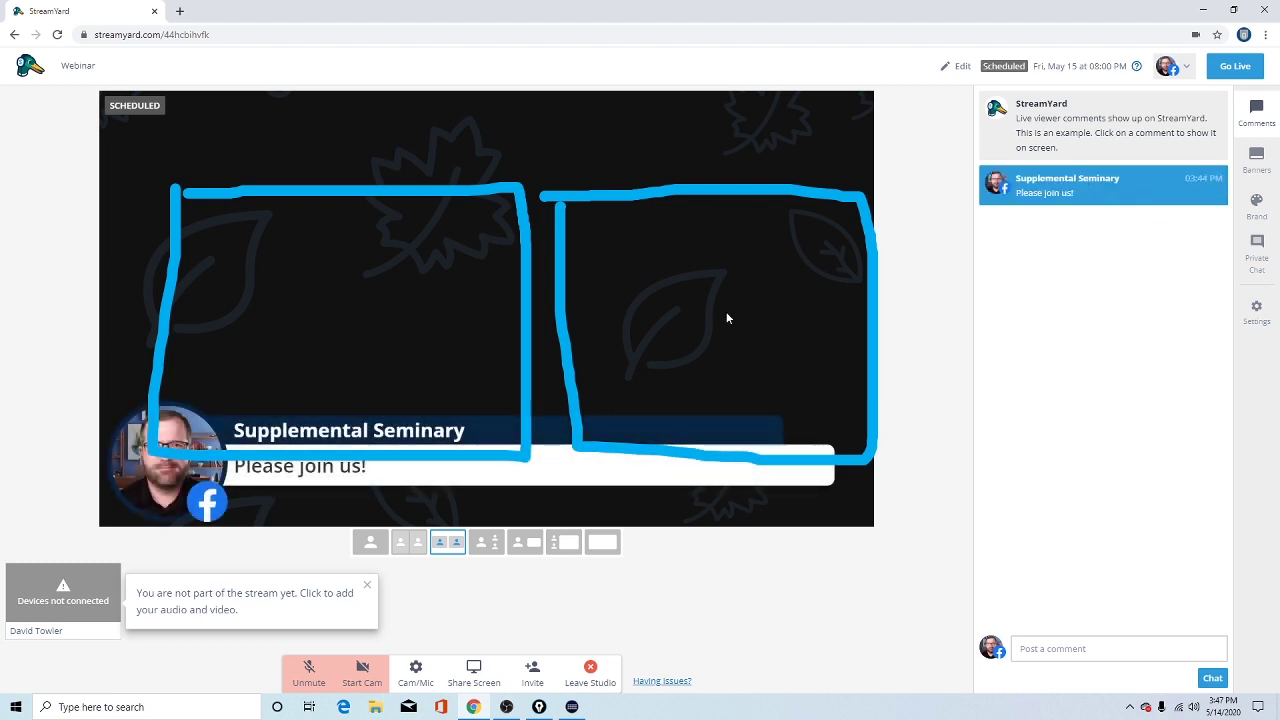
click(1104, 187)
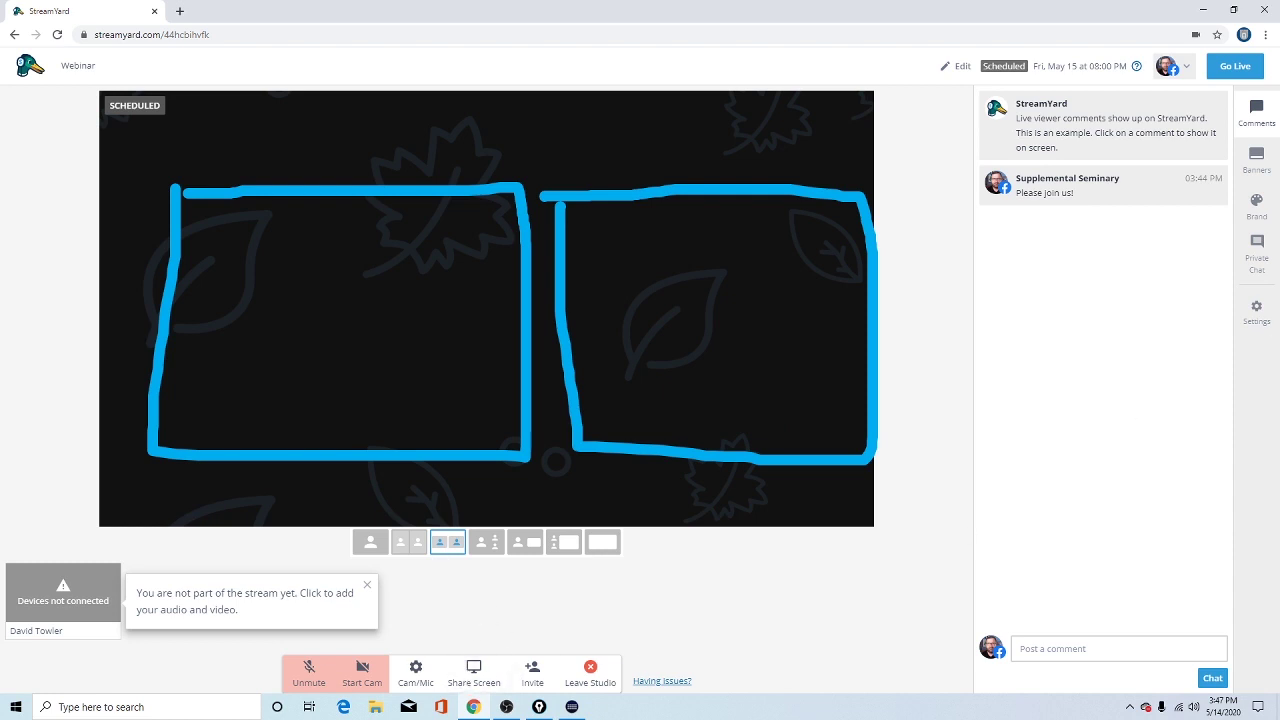
Outline the Share Screen control in blue pen, open the screen-sharing choices and clear all pen marks.
key(alt+Tab)
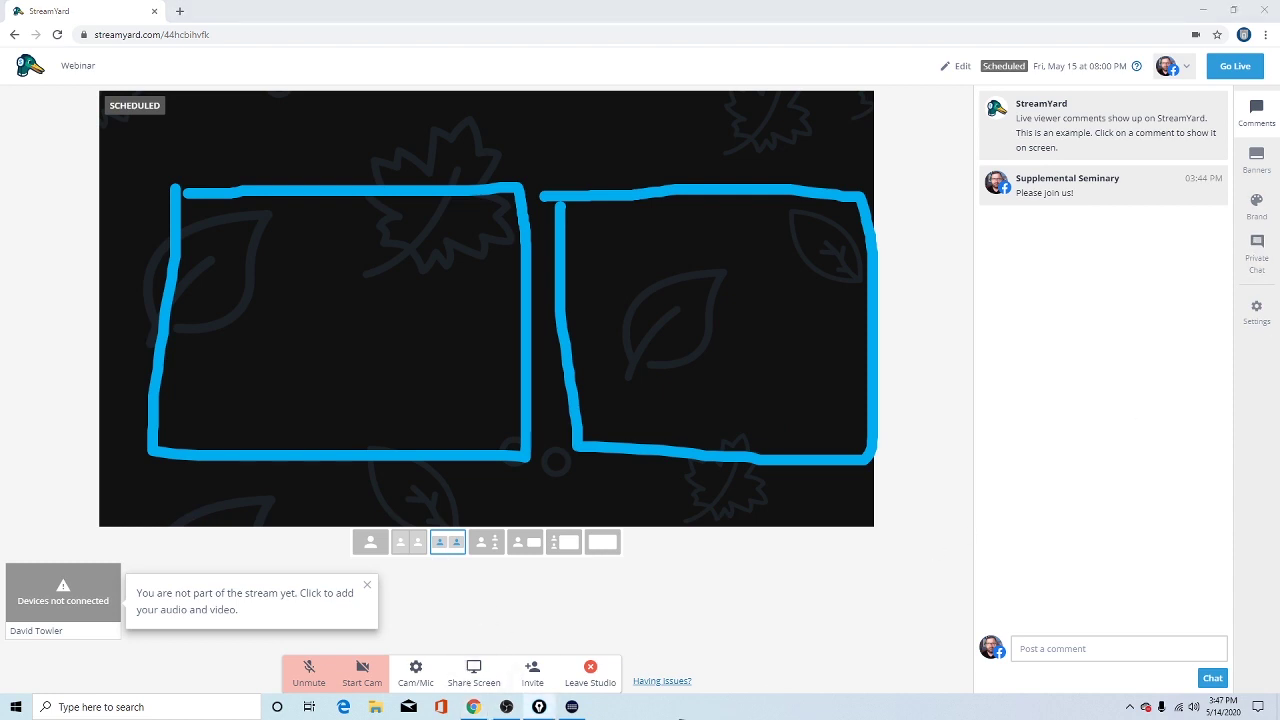
mouse_move(445, 692)
mouse_down()
mouse_move(514, 651)
mouse_move(435, 677)
mouse_up()
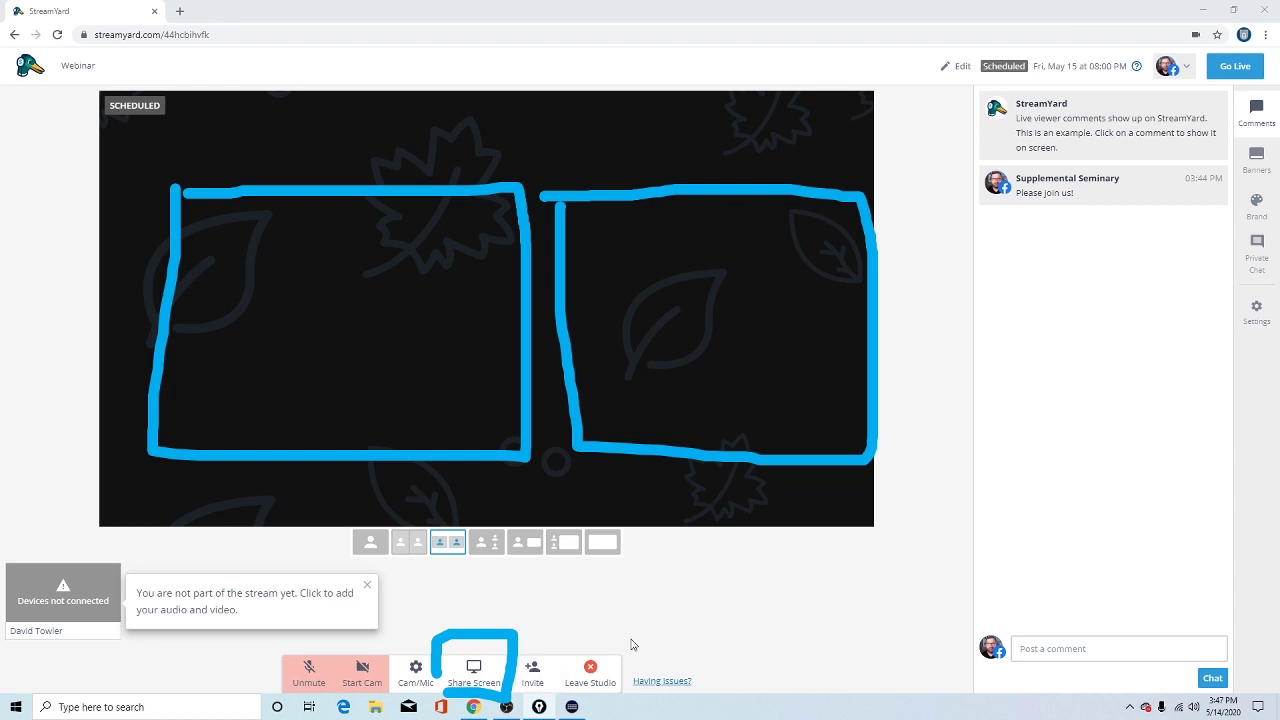
click(468, 672)
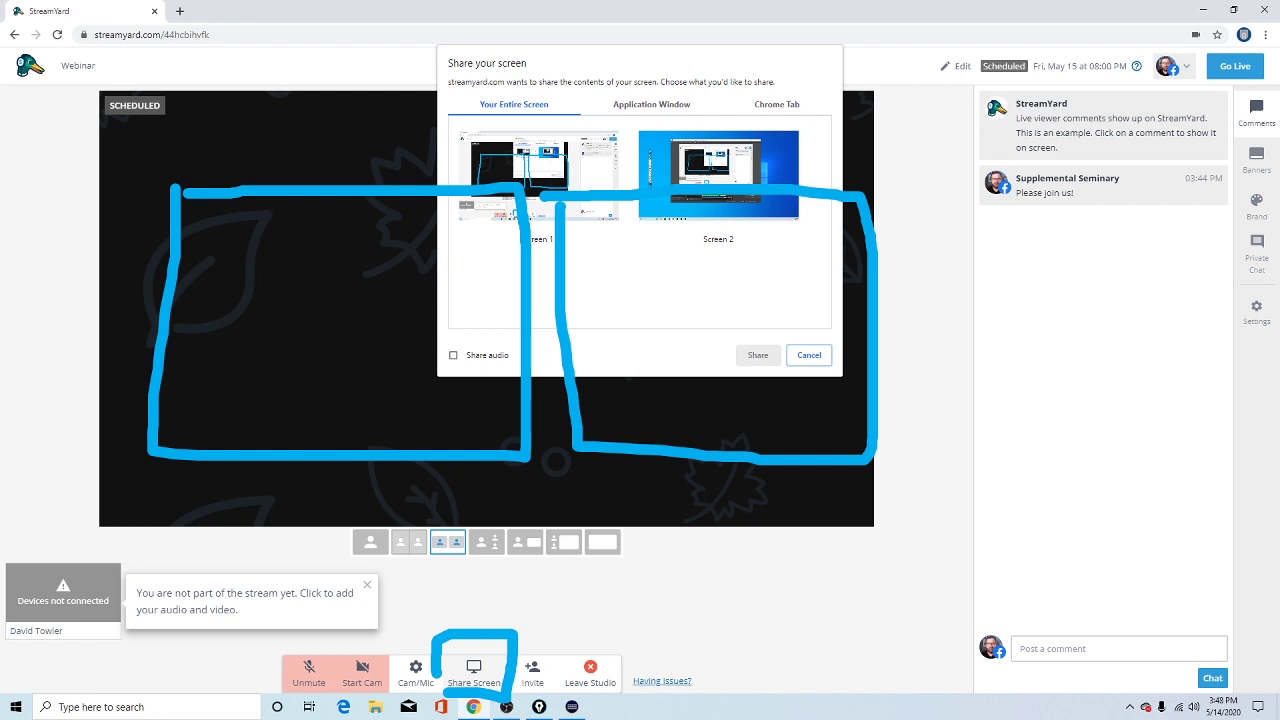
key(Escape)
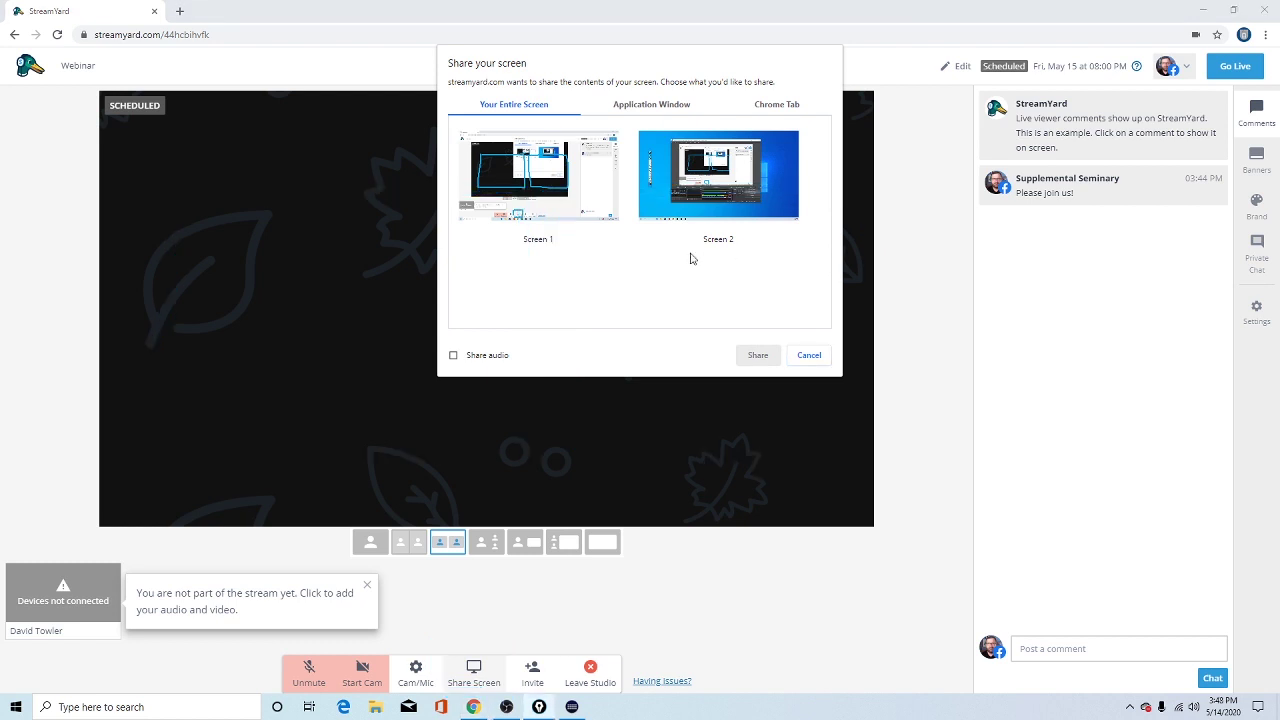
Share the entire Screen 1 to the stage and stop sharing it.
click(531, 221)
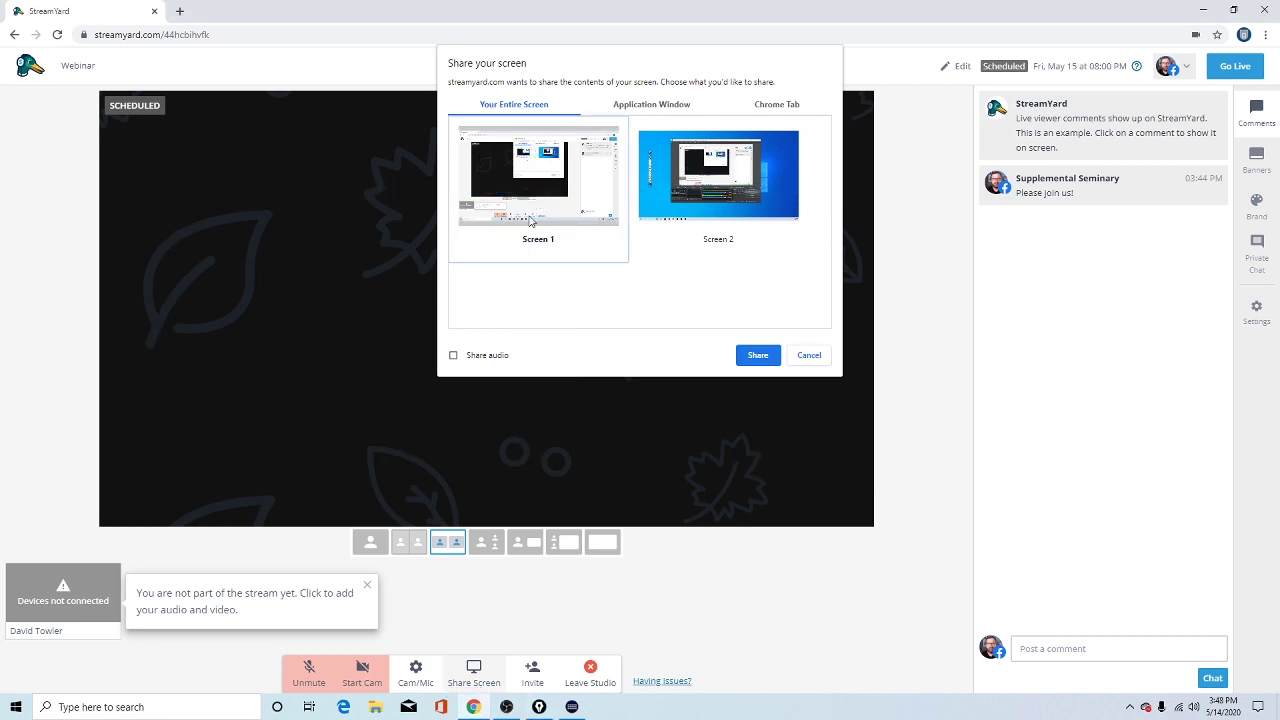
click(757, 356)
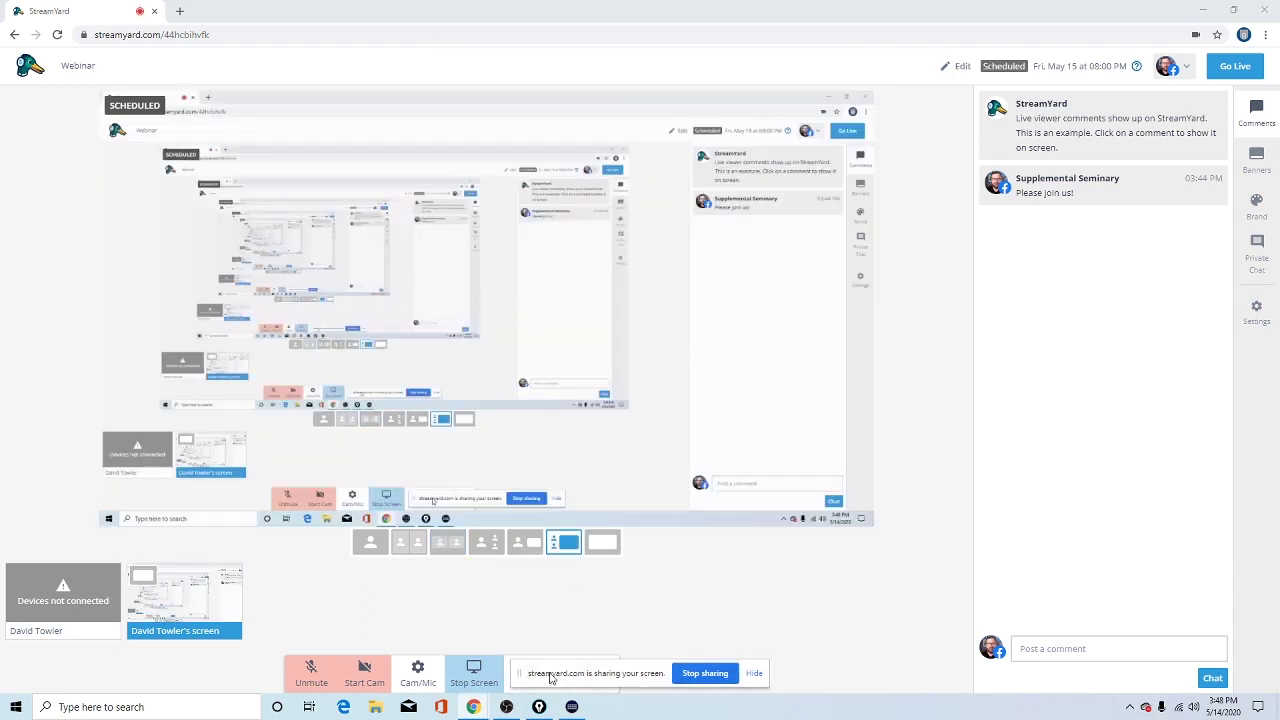
click(698, 678)
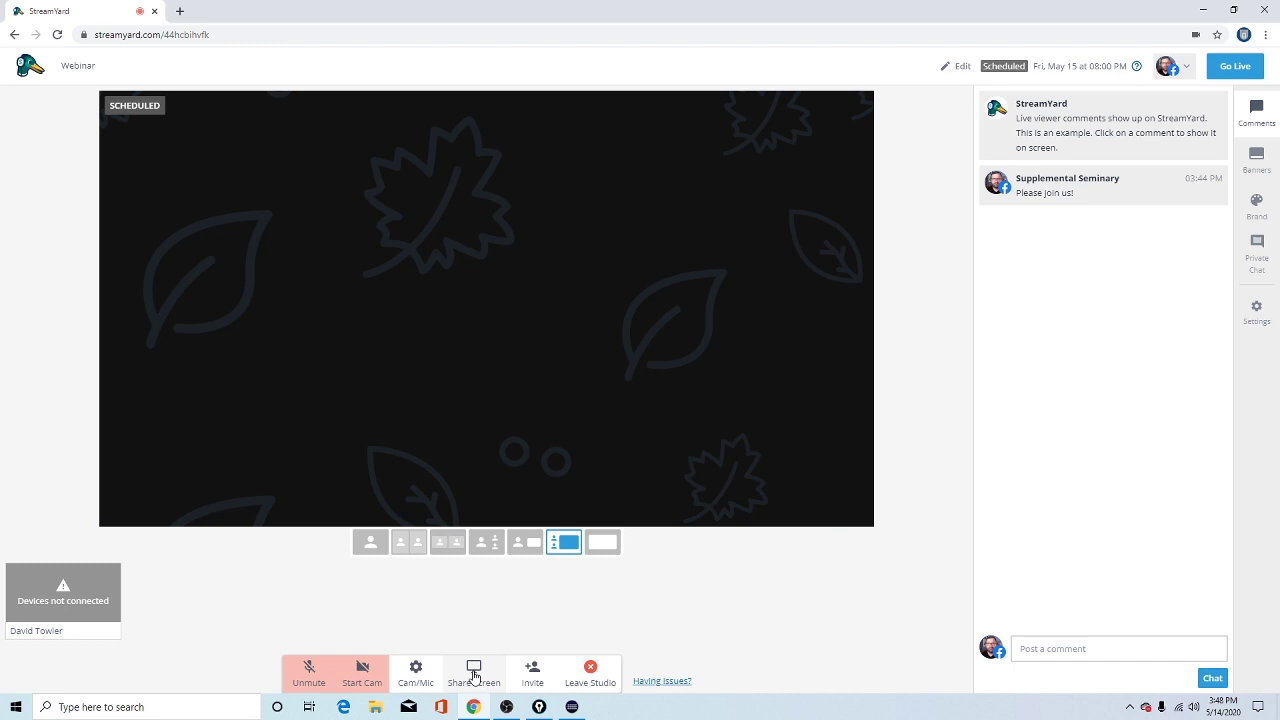
Share the entire Screen 2 to the stage.
click(474, 672)
click(705, 172)
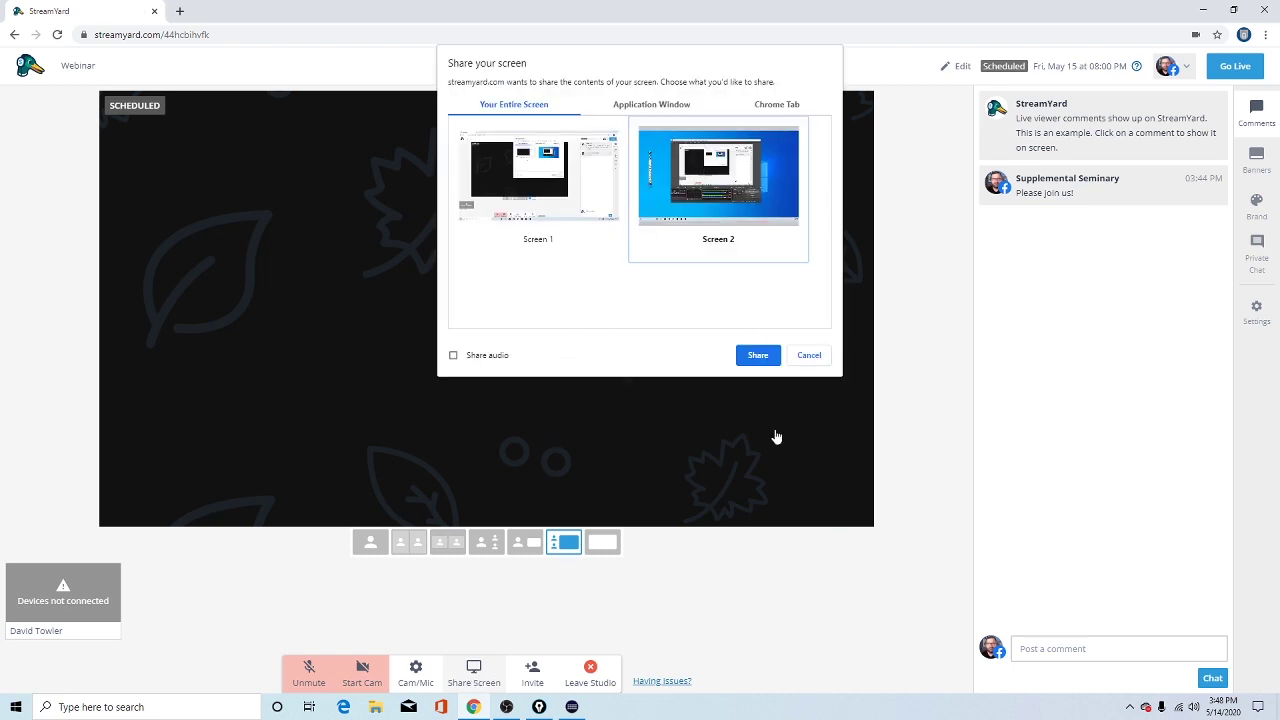
click(757, 355)
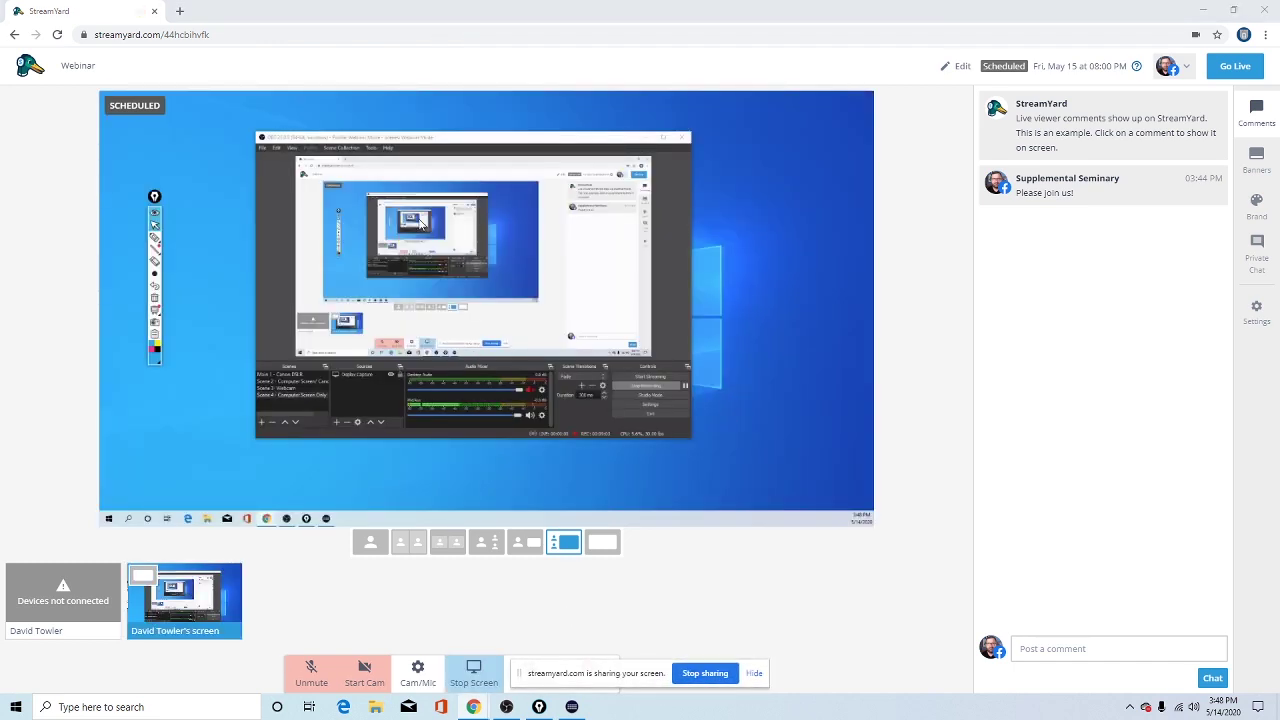
Try the single-person and full-screen layouts, return to the large shared screen with side guests, and hide the sharing notice.
click(372, 542)
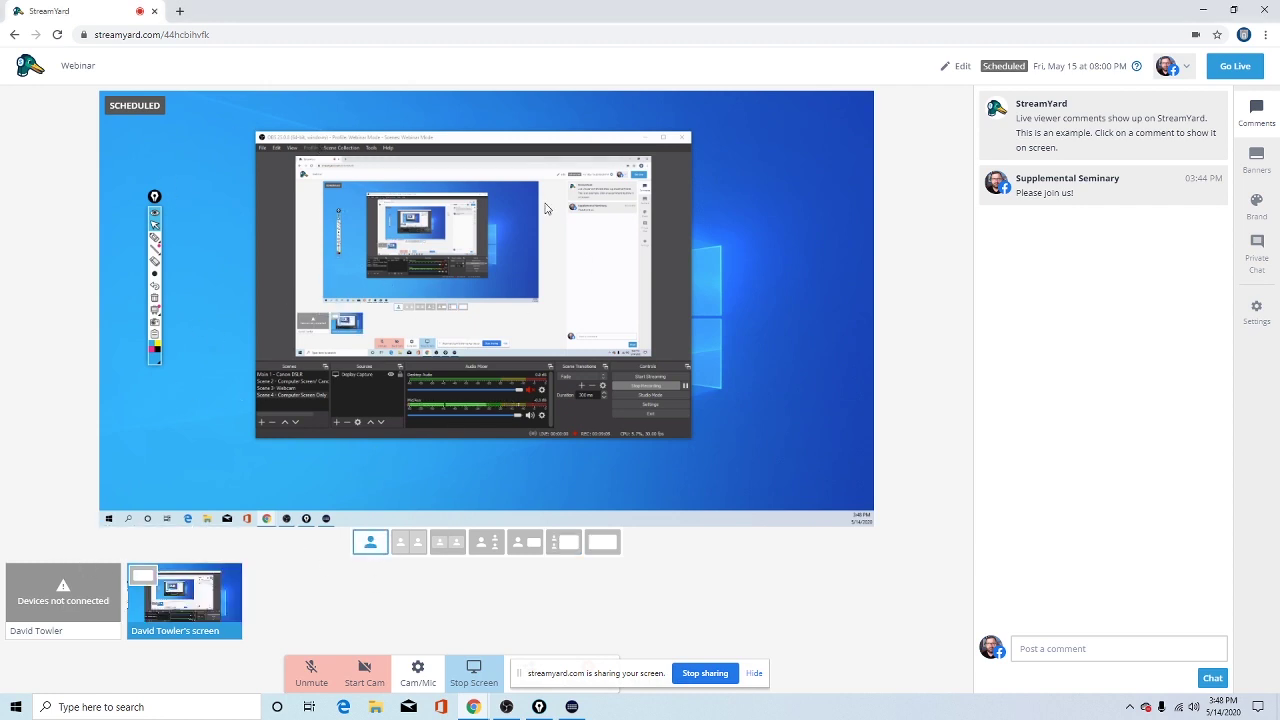
click(603, 543)
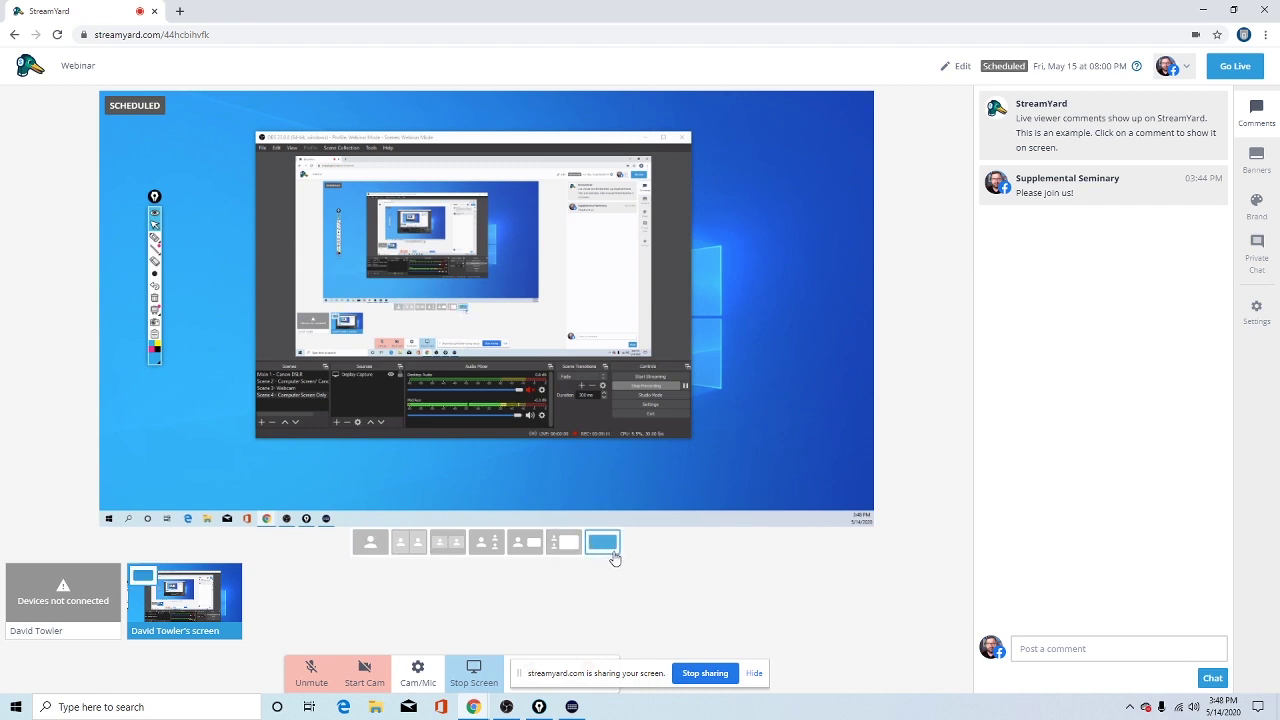
click(565, 543)
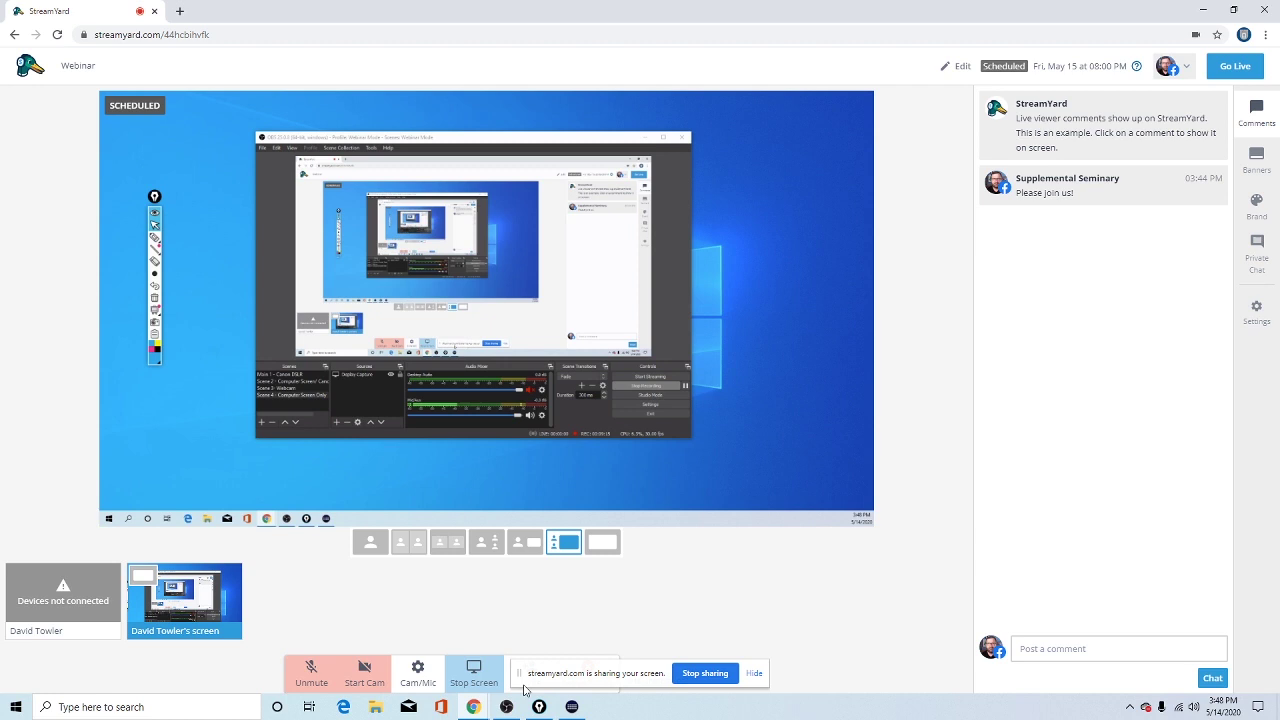
click(752, 674)
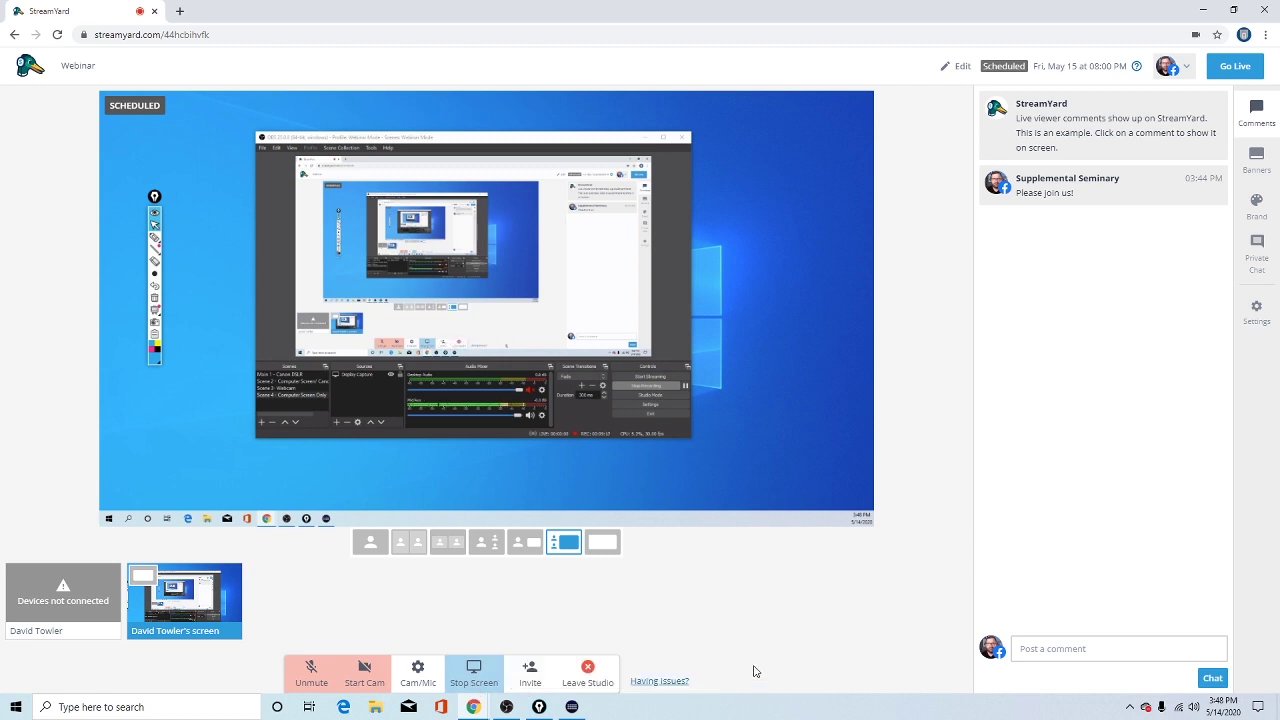
Open the guest invitation and mark the guest link and the "Share the guest link" heading in blue pen.
click(531, 673)
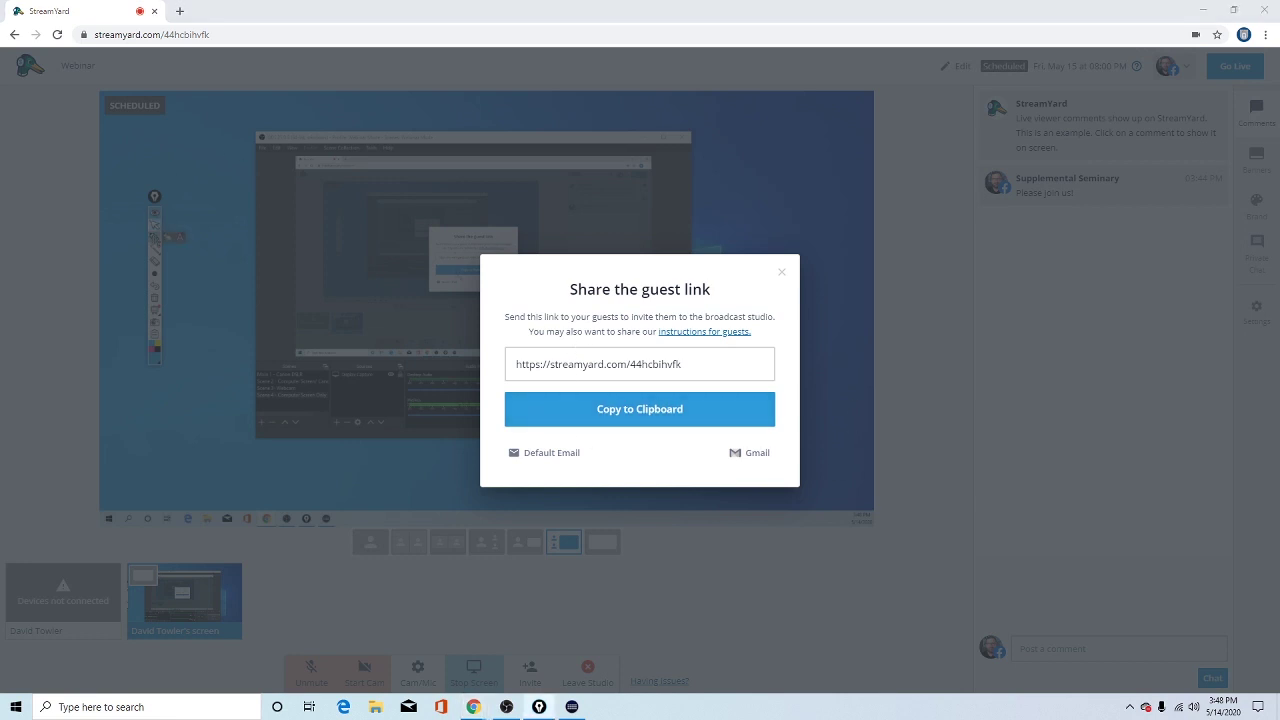
mouse_move(497, 382)
mouse_down()
mouse_move(760, 392)
mouse_move(478, 334)
mouse_move(484, 370)
mouse_move(590, 384)
mouse_up()
drag(520, 364, 700, 367)
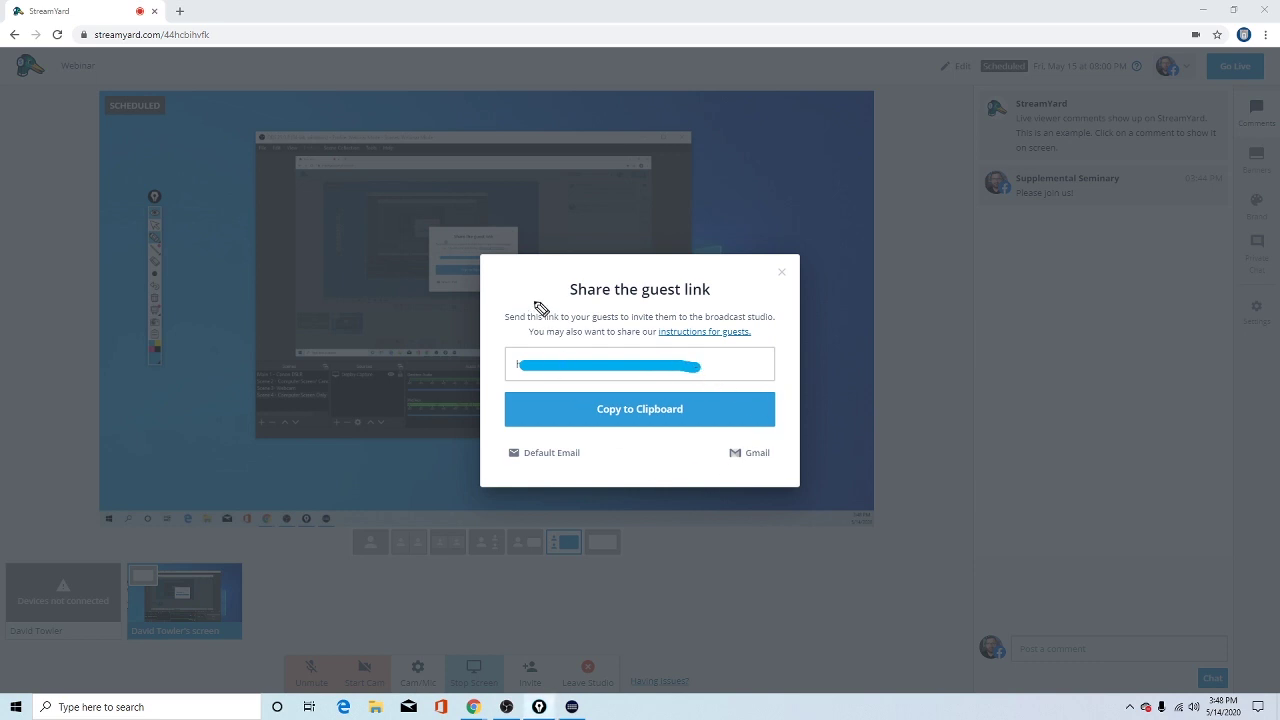
drag(568, 301, 742, 316)
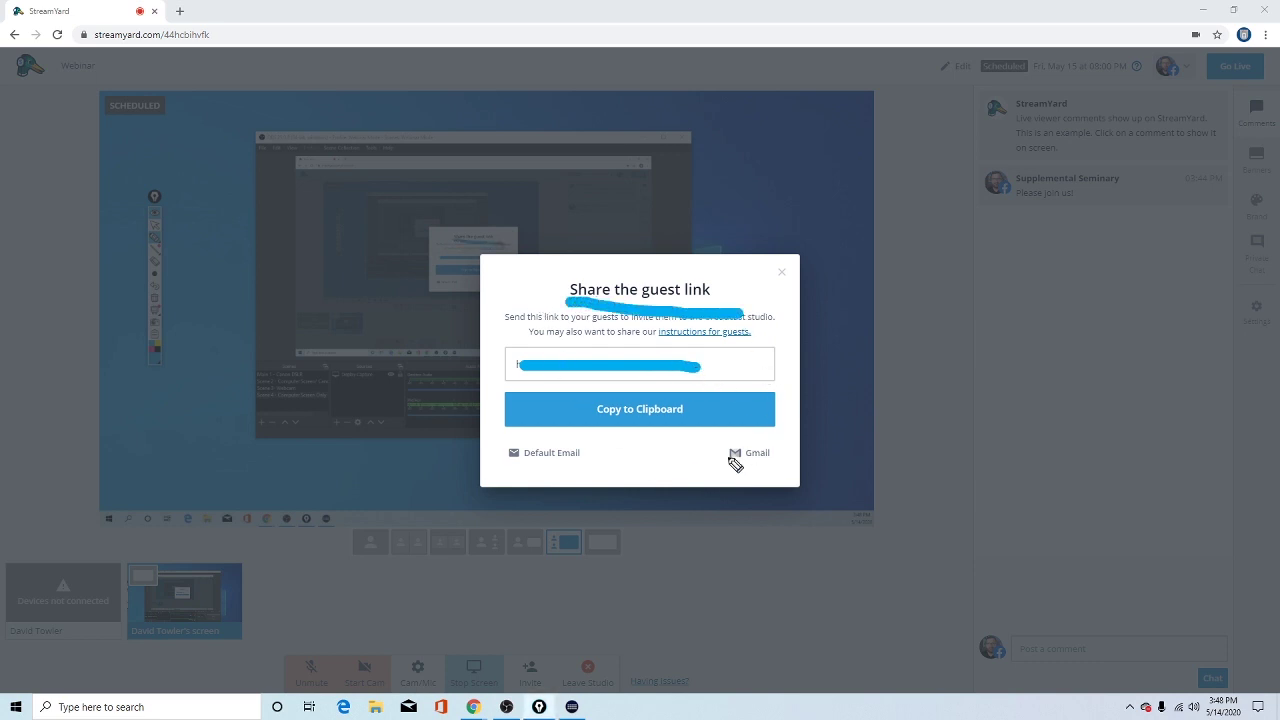
Underline the Default Email and Gmail options in blue pen, clear the pen marks and close the guest invitation.
drag(510, 464, 574, 465)
drag(733, 467, 780, 467)
click(155, 311)
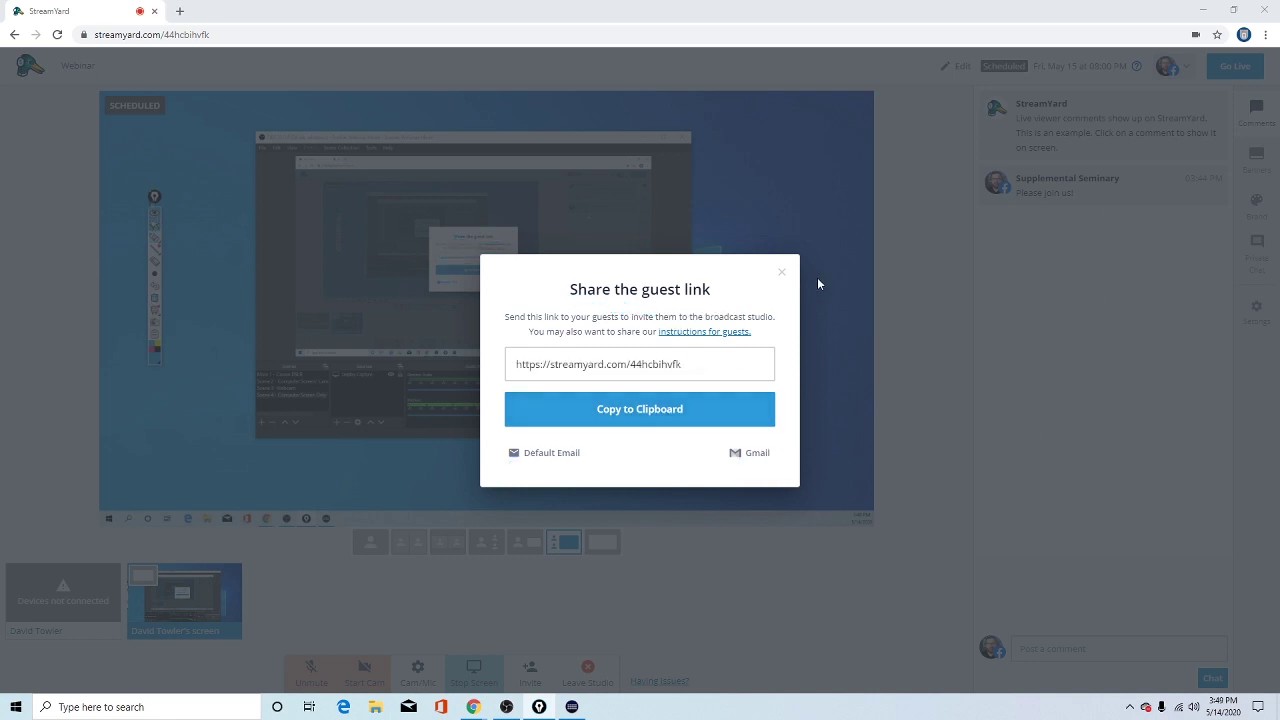
click(783, 274)
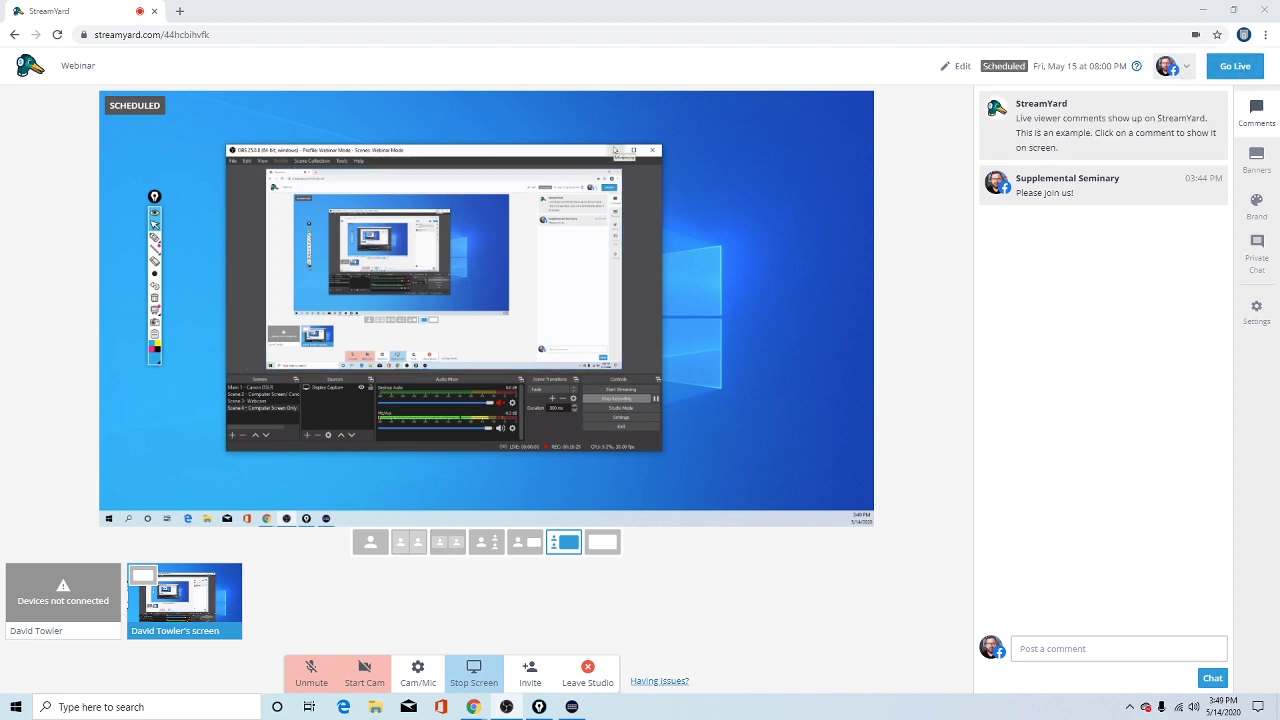
Minimize the OBS window on the second screen and close the browser window with the studio.
click(615, 149)
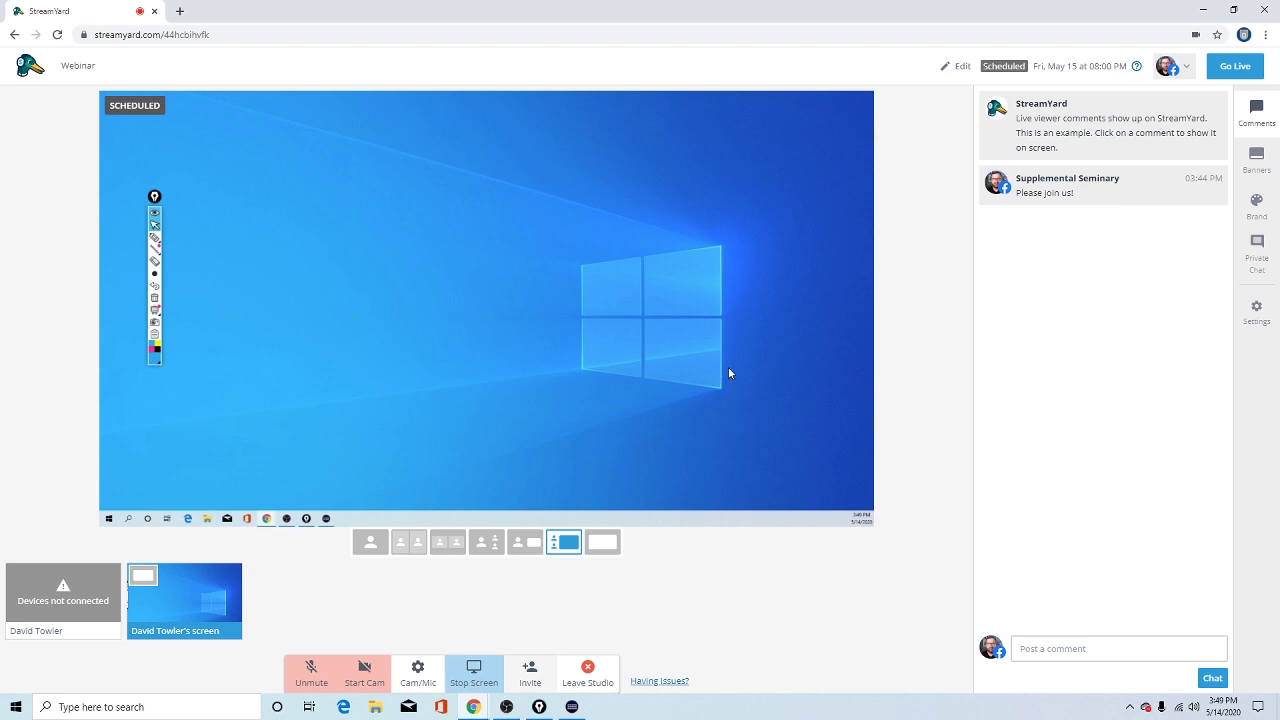
click(1264, 9)
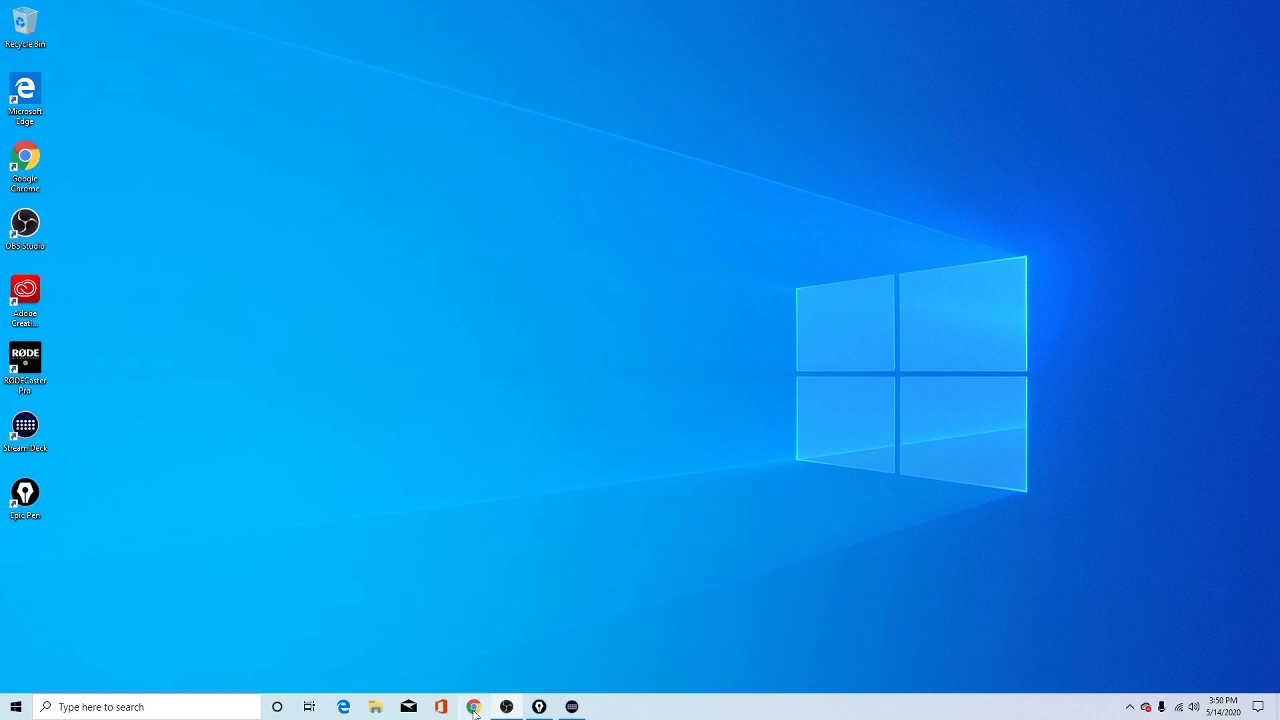
mouse_move(500, 710)
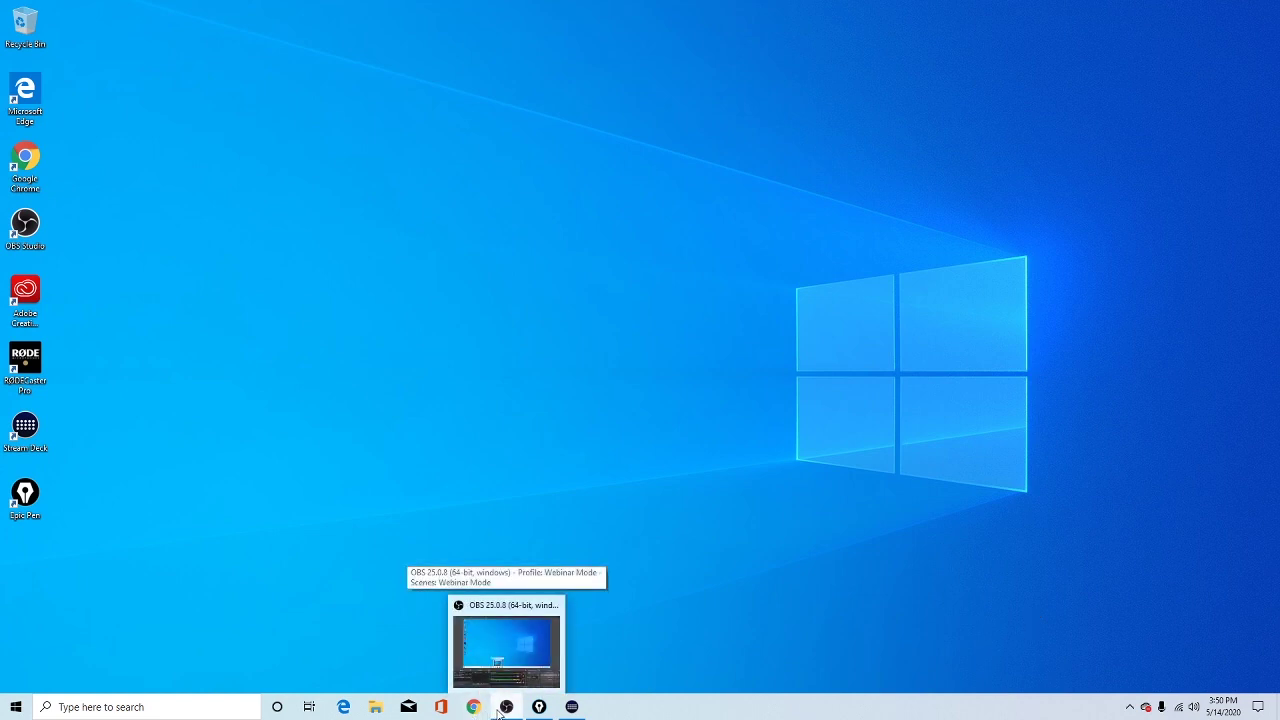